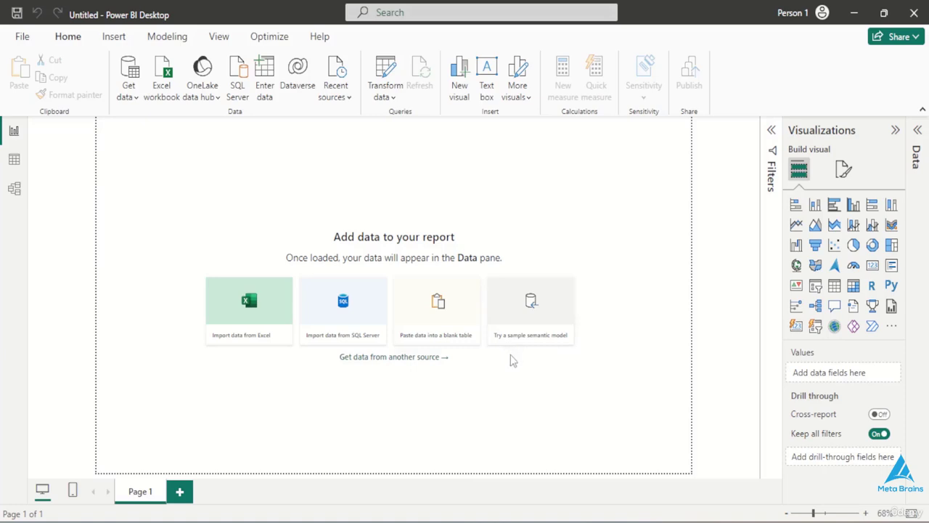
- Examine the finished HR Analytics Dashboard in the other open report, and return to the blank report
left_click(588, 508)
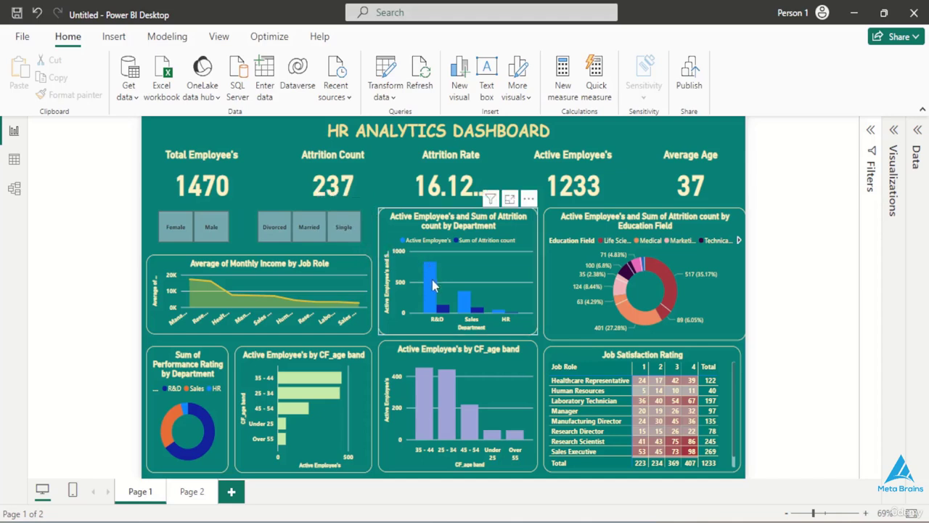
mouse_move(438, 305)
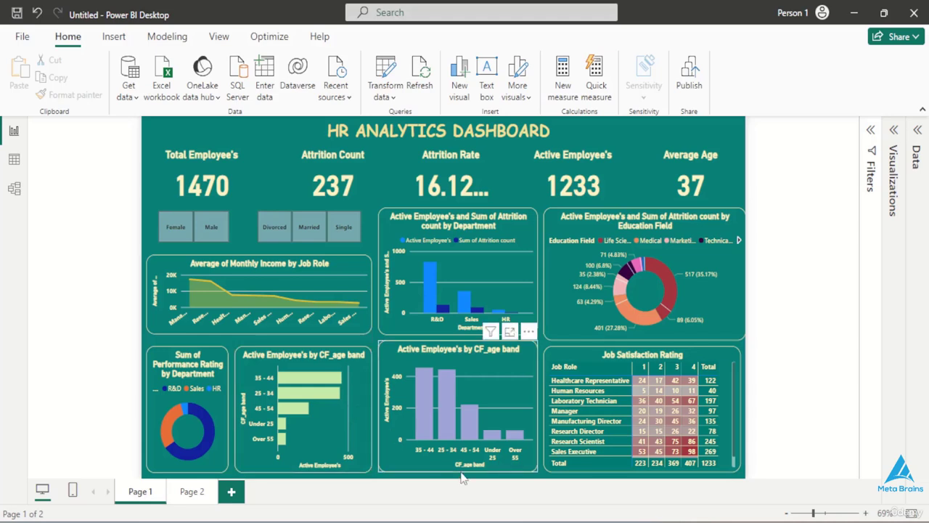
mouse_move(601, 517)
left_click(649, 485)
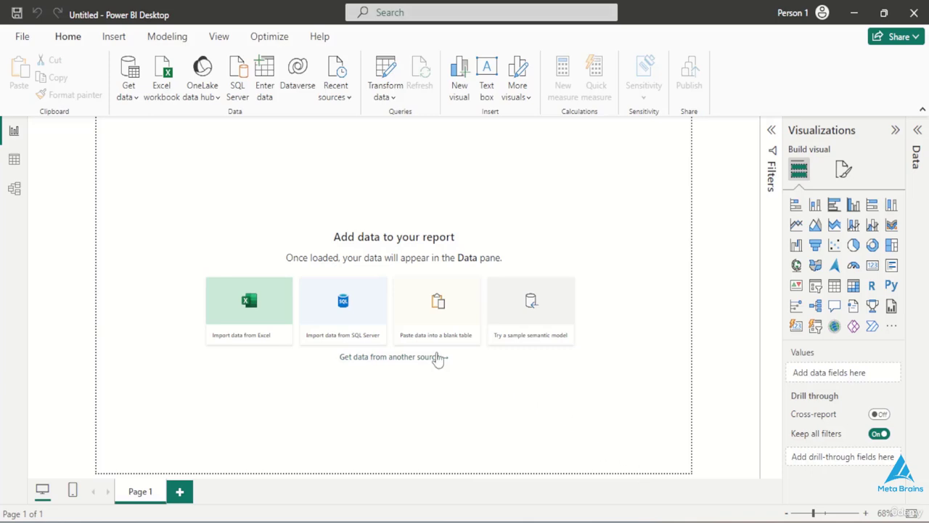
- Import the HR data sheet from the HR Data.xlsx workbook in Downloads and open it for transformation in Power Query
left_click(163, 84)
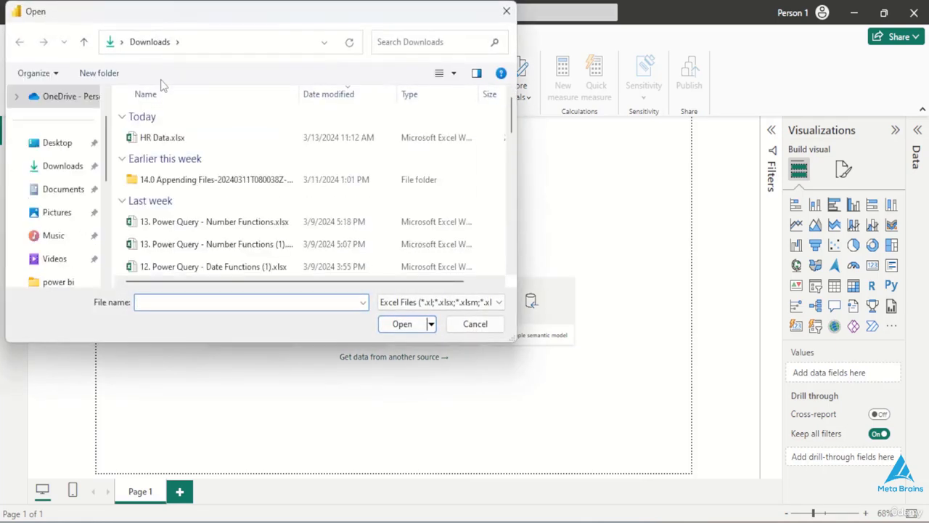
left_click(178, 138)
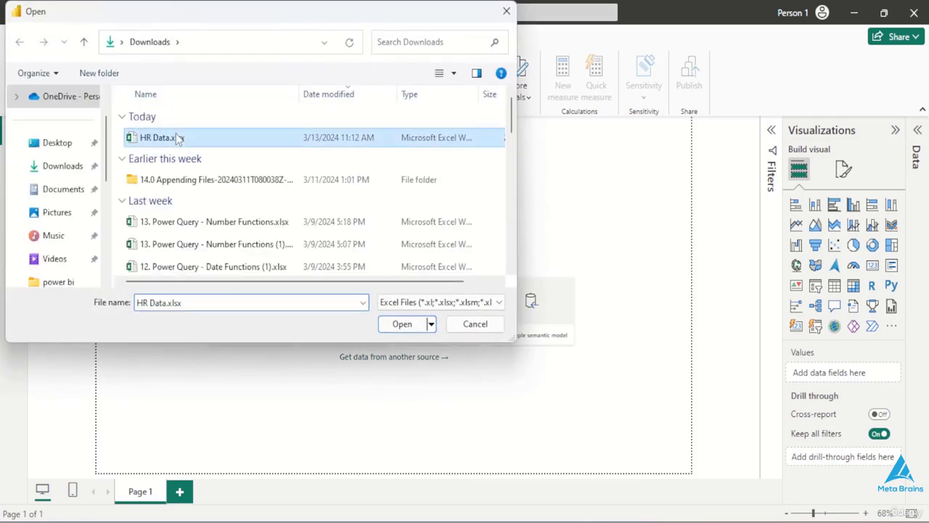
left_click(401, 324)
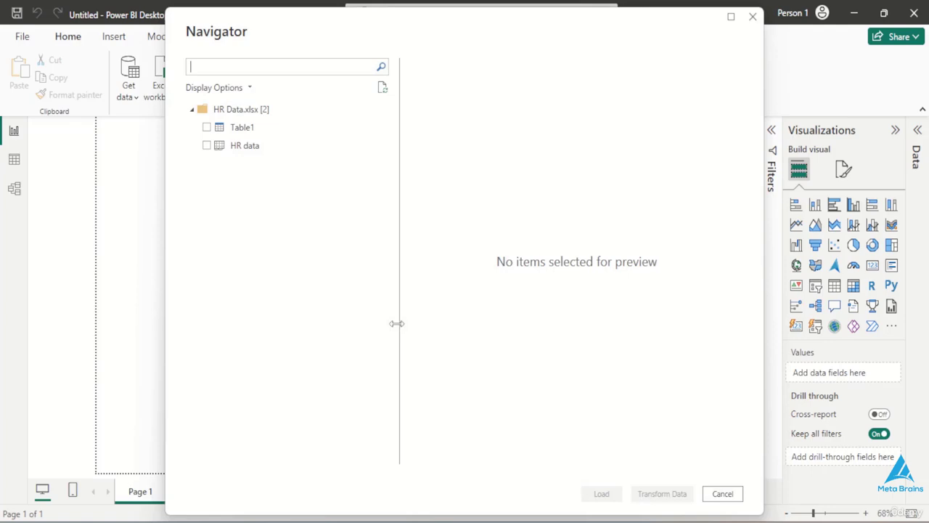
left_click(208, 146)
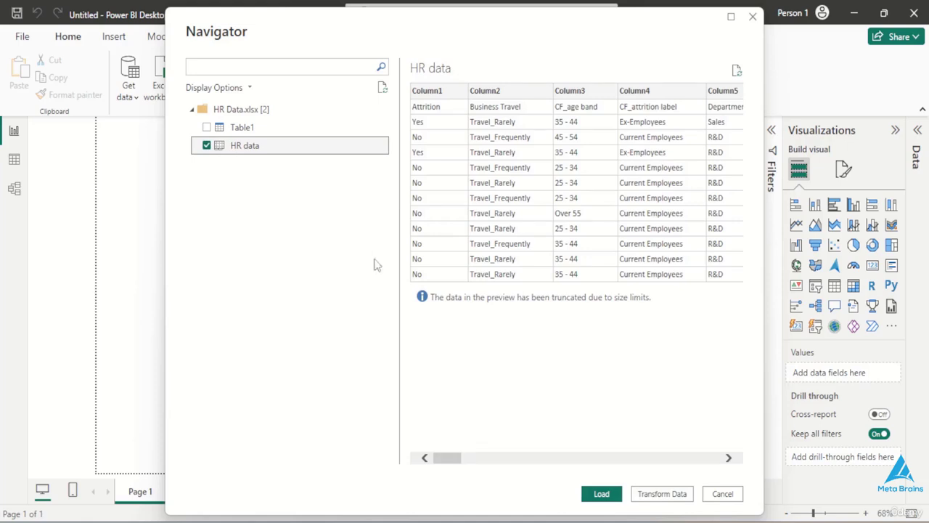
left_click(661, 494)
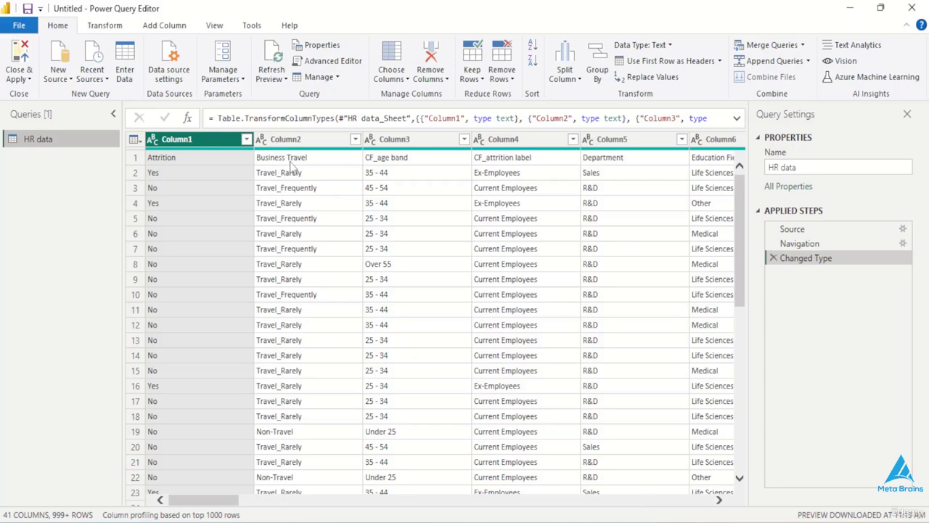
- Promote the first row of the HR data query to column headers and check the columns
scroll(290, 164, "right", 5)
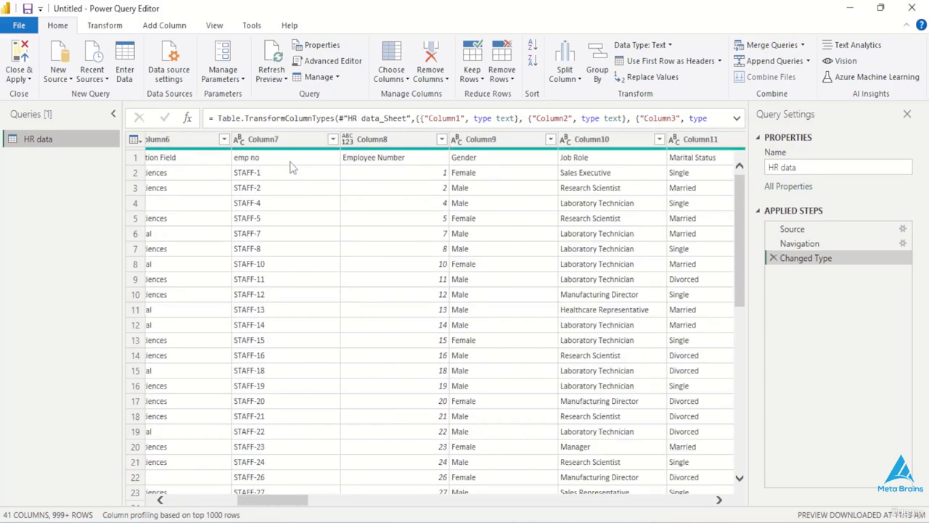
scroll(291, 167, "right", 3)
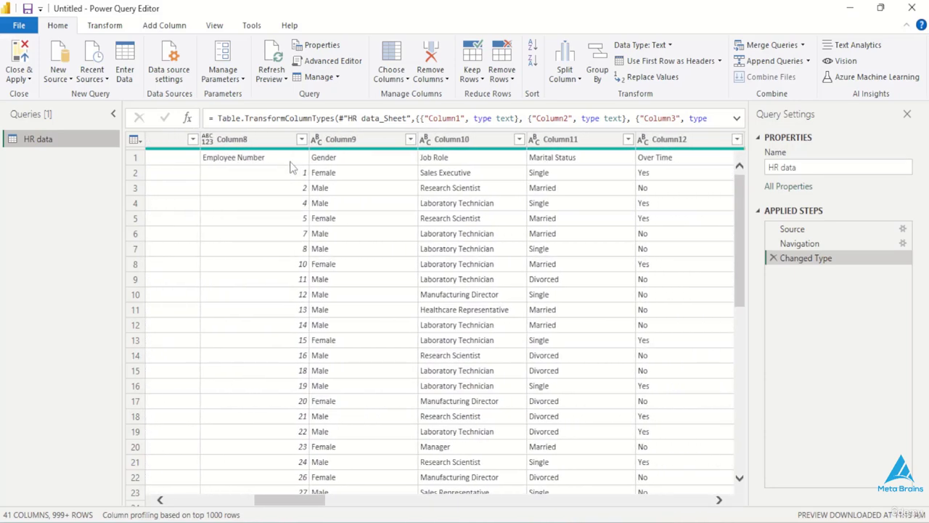
scroll(290, 164, "left", 7)
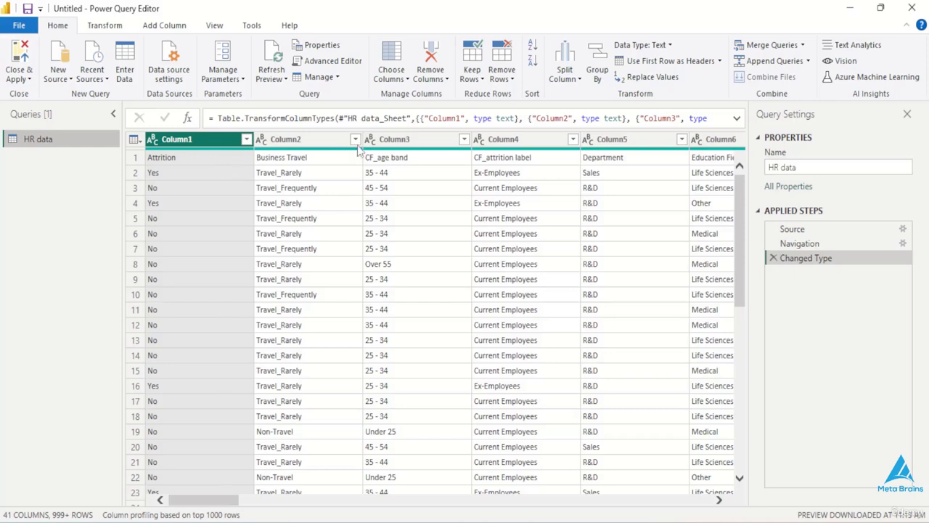
left_click(667, 64)
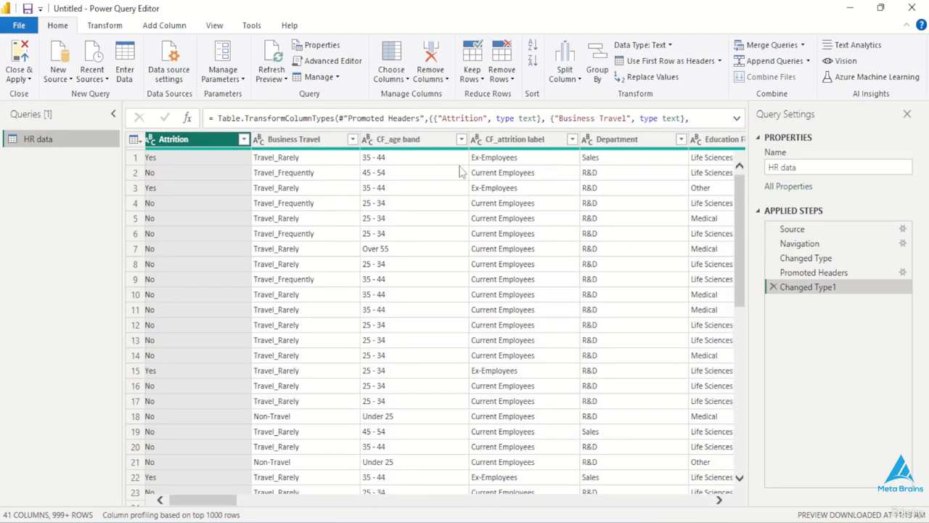
scroll(459, 172, "right", 10)
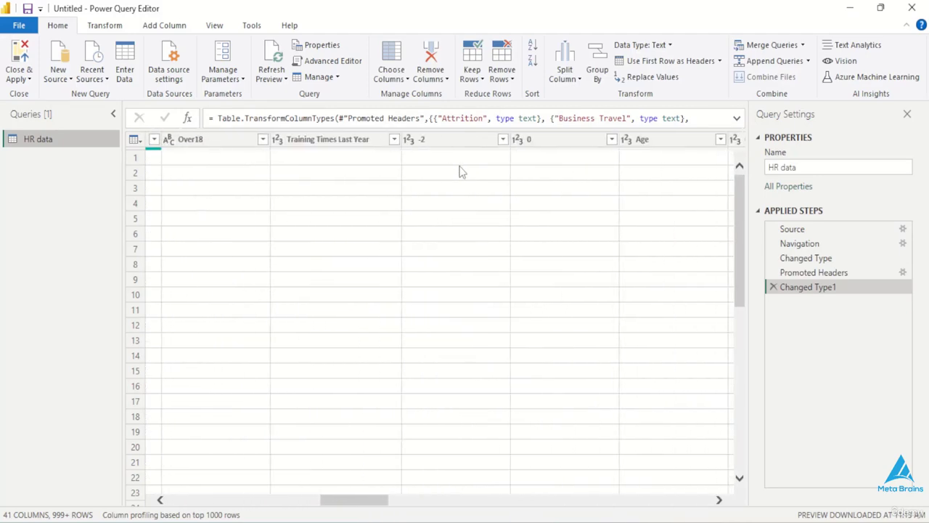
scroll(459, 172, "left", 10)
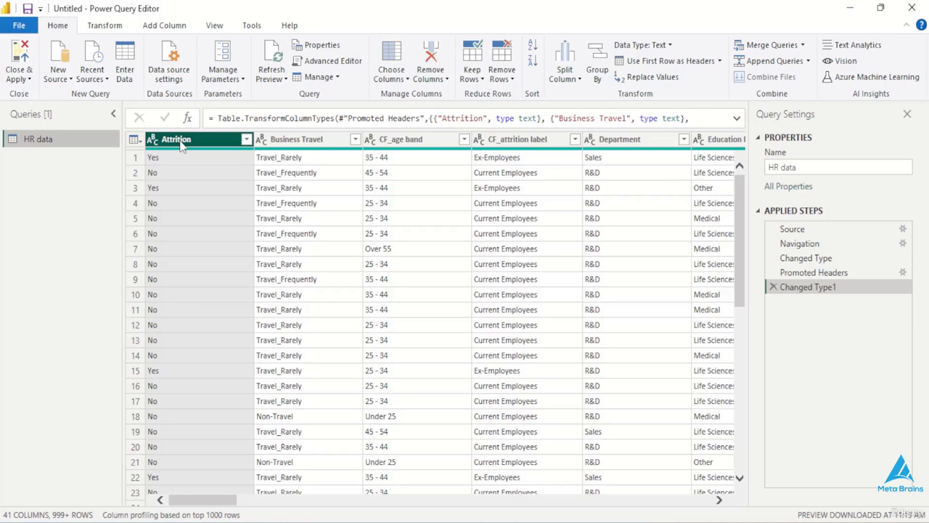
- Start a new conditional column and name it Attrition count
left_click(164, 27)
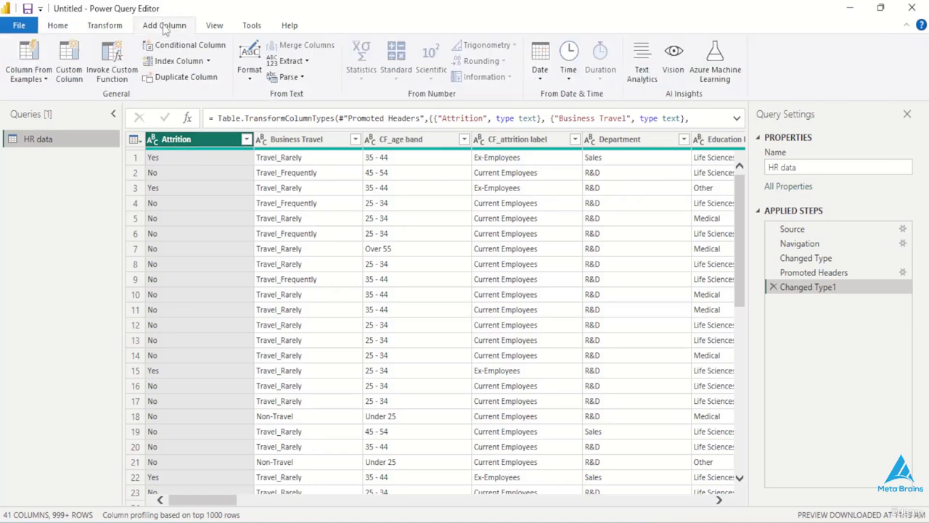
left_click(184, 46)
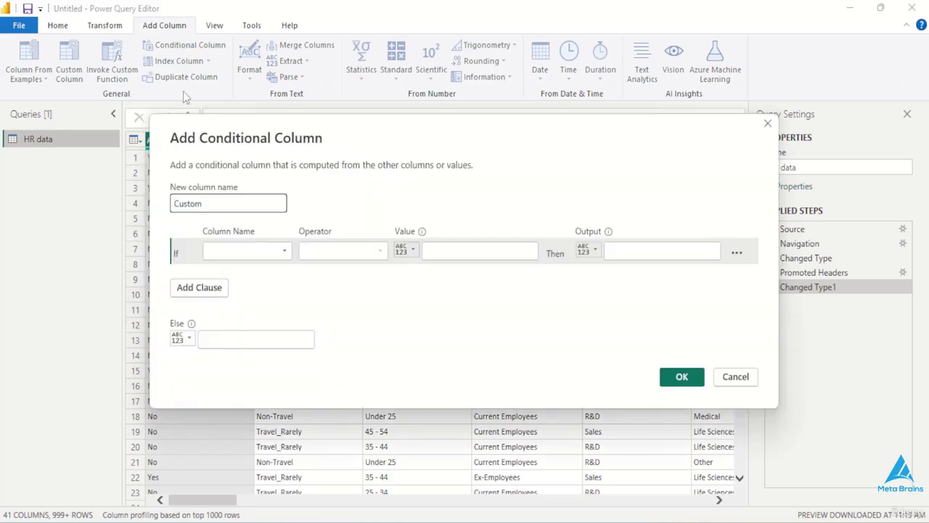
left_click(220, 202)
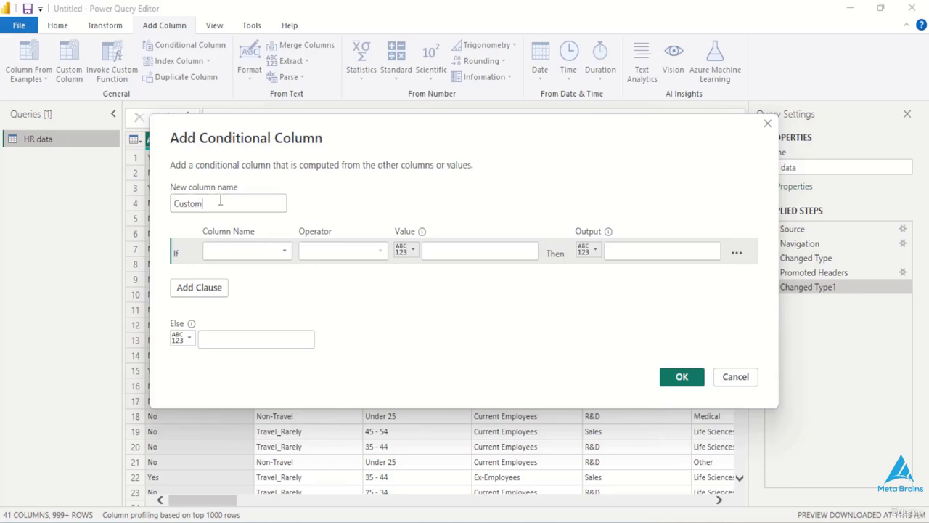
key("BackSpace")
key("BackSpace")
key("BackSpace")
key("BackSpace")
key("BackSpace")
key("BackSpace")
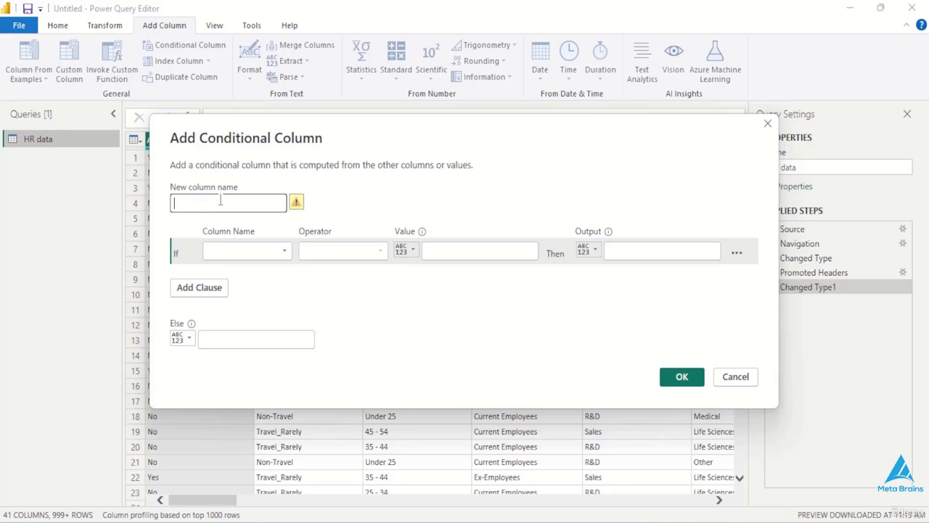
type("aTTRITION")
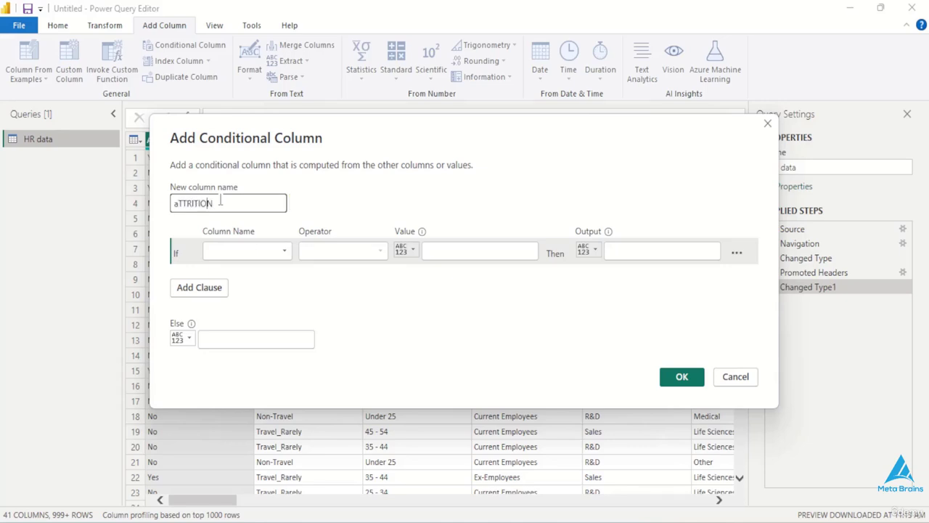
key("BackSpace")
key("BackSpace")
key("BackSpace")
key("BackSpace")
key("BackSpace")
key("BackSpace")
key("BackSpace")
key("BackSpace")
key("BackSpace")
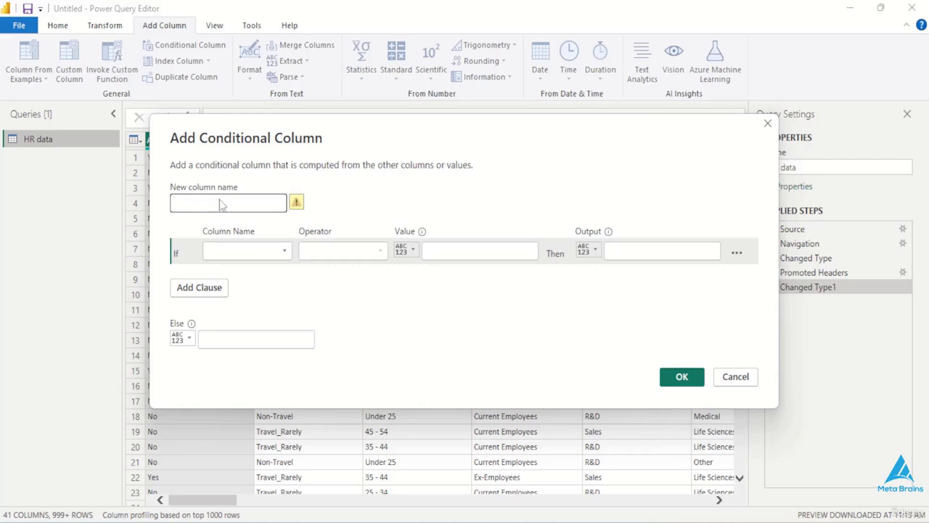
type("Attrit")
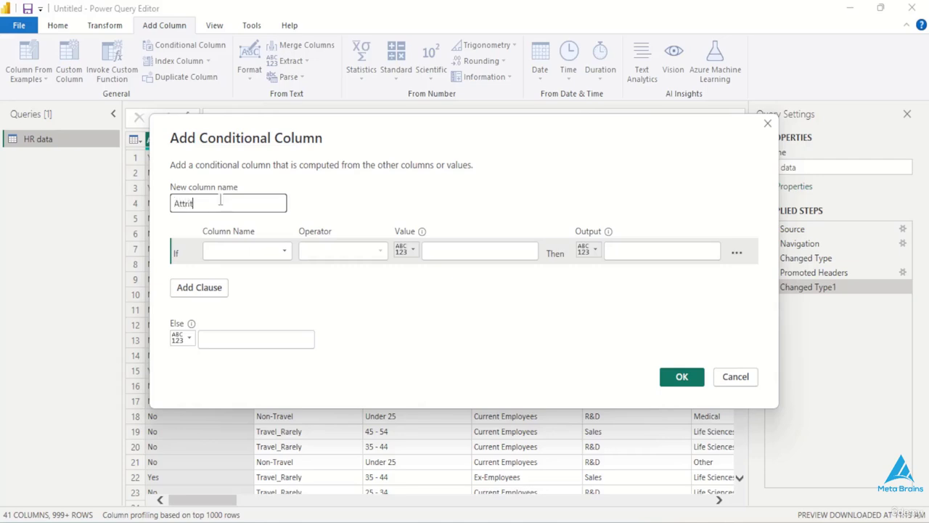
type("ion count")
- Create the conditional column with the rule: if Attrition equals Yes, output 1, else 0
left_click(220, 245)
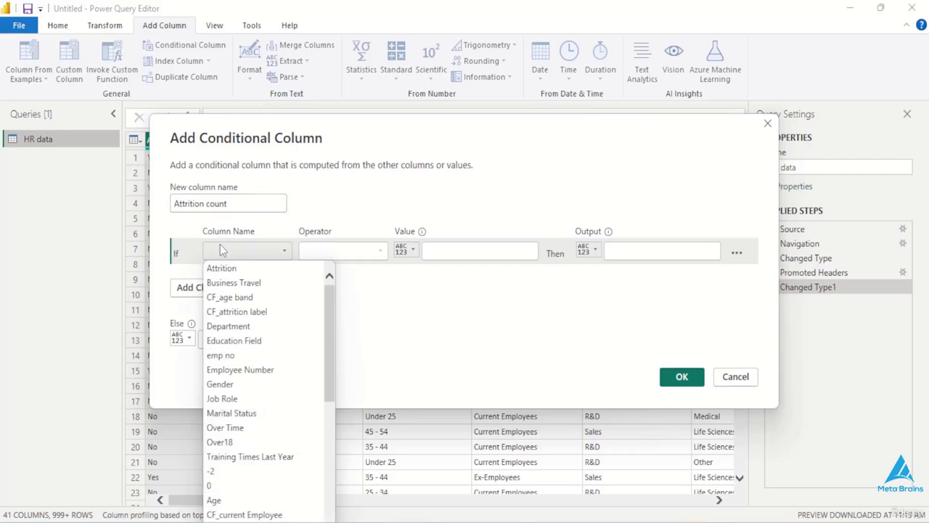
left_click(238, 268)
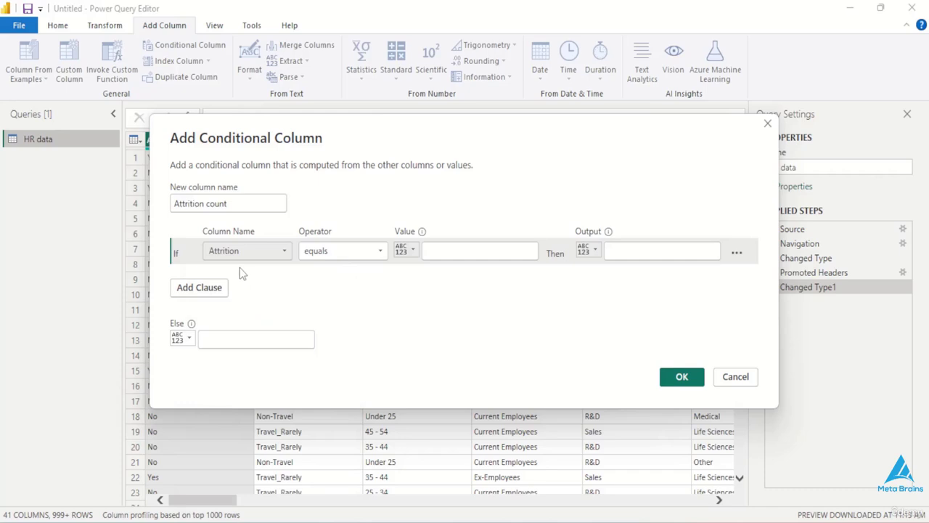
left_click(471, 253)
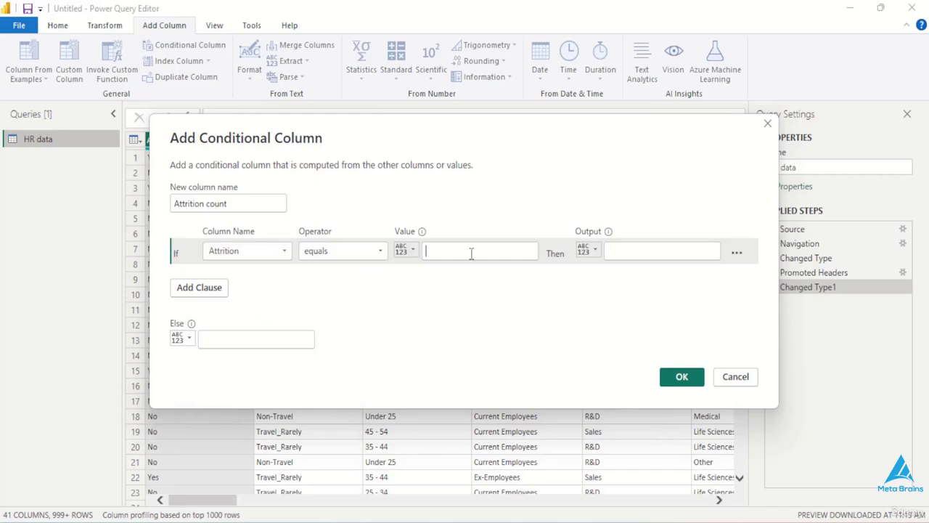
type("y")
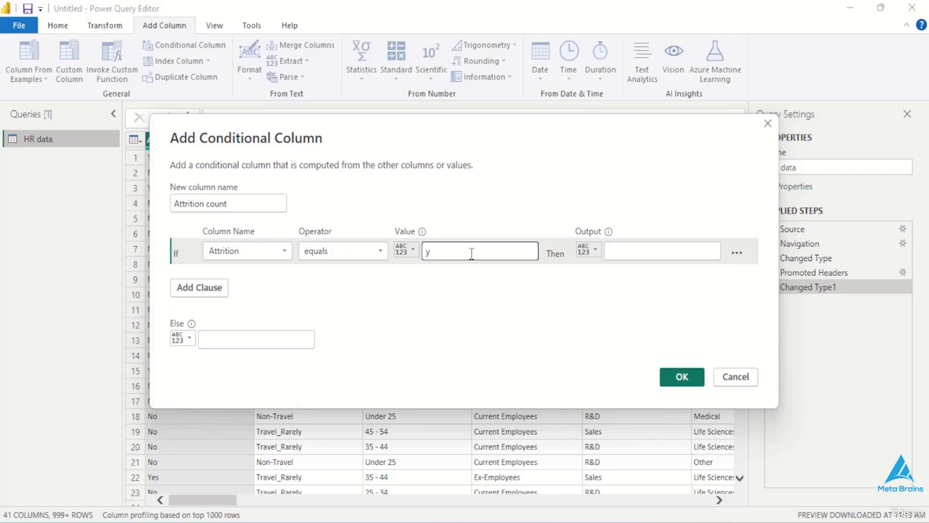
key("BackSpace")
type("Yes")
left_click(639, 255)
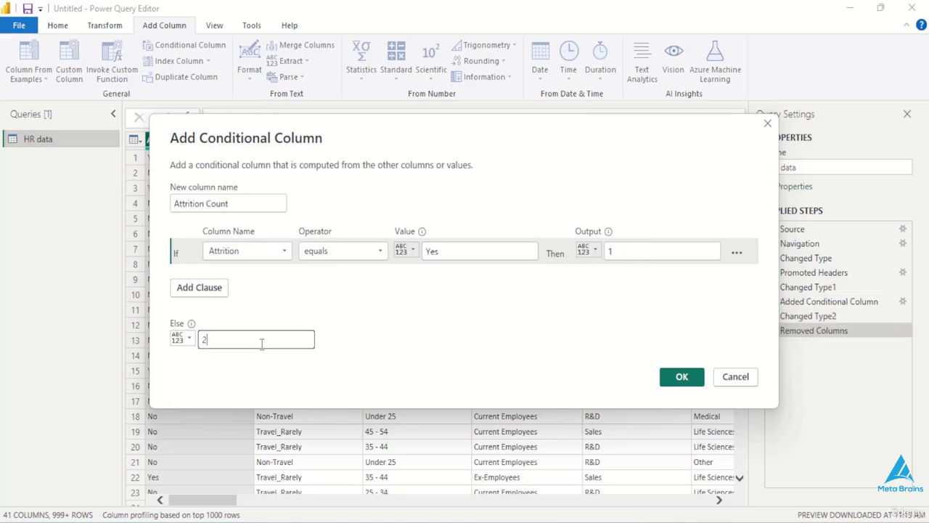
key("BackSpace")
type("0")
left_click(677, 376)
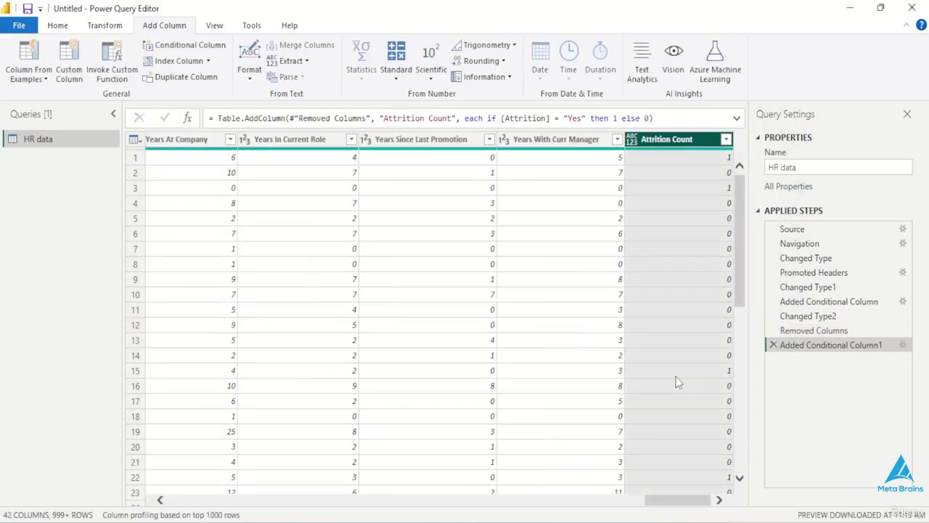
- Set the Attrition Count column's data type to Whole Number, and close the query editor applying the changes
left_click(632, 139)
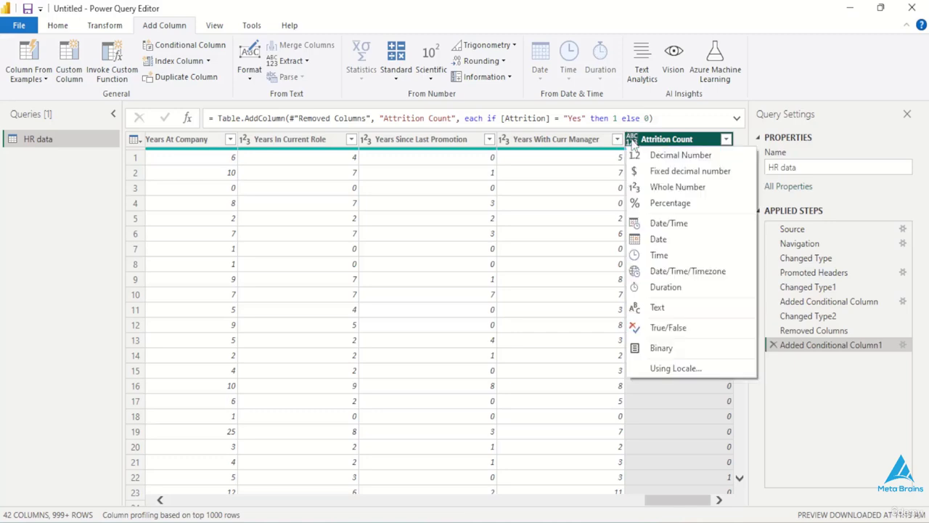
left_click(664, 187)
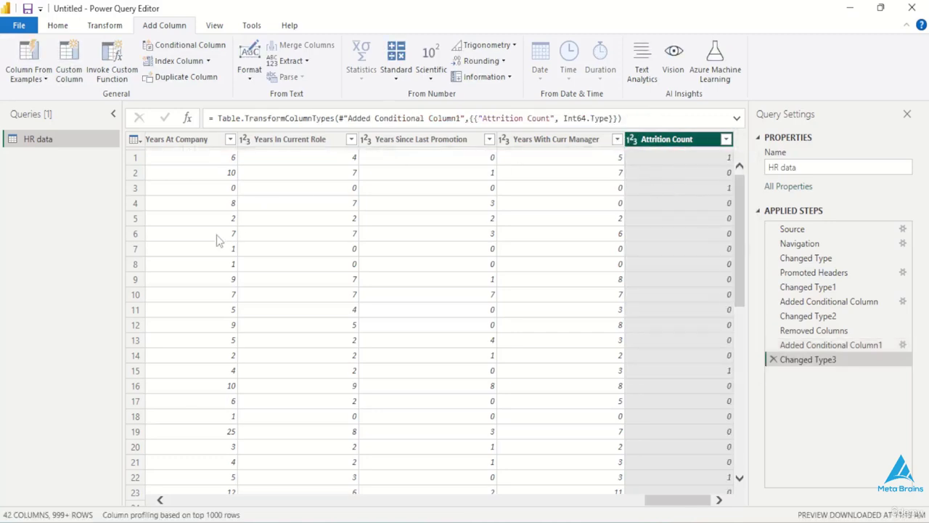
left_click(57, 25)
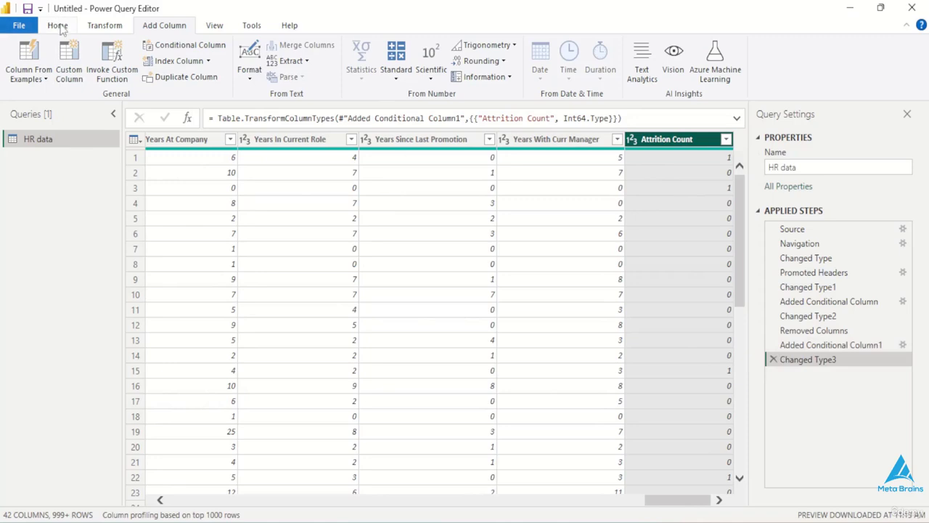
left_click(21, 56)
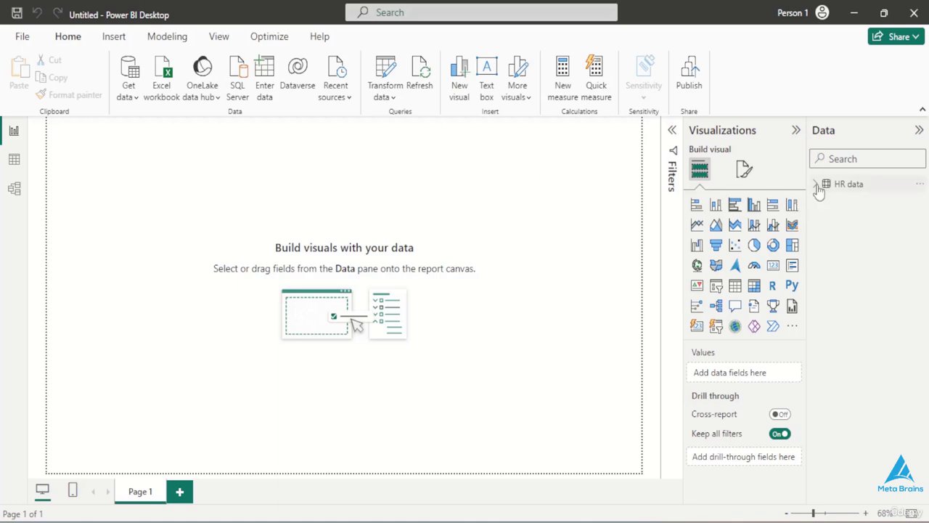
- Review the loaded HR data table in the model view and look through its columns in the table view
left_click(13, 191)
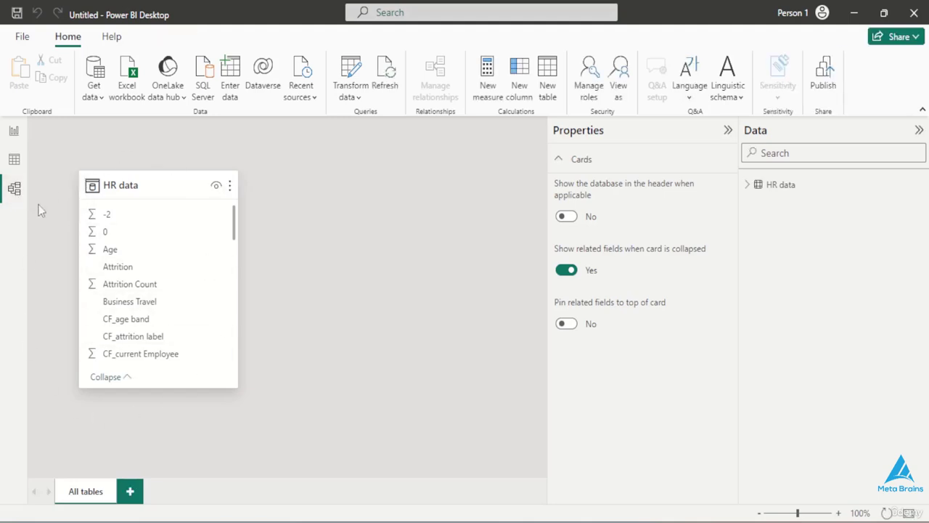
left_click(12, 169)
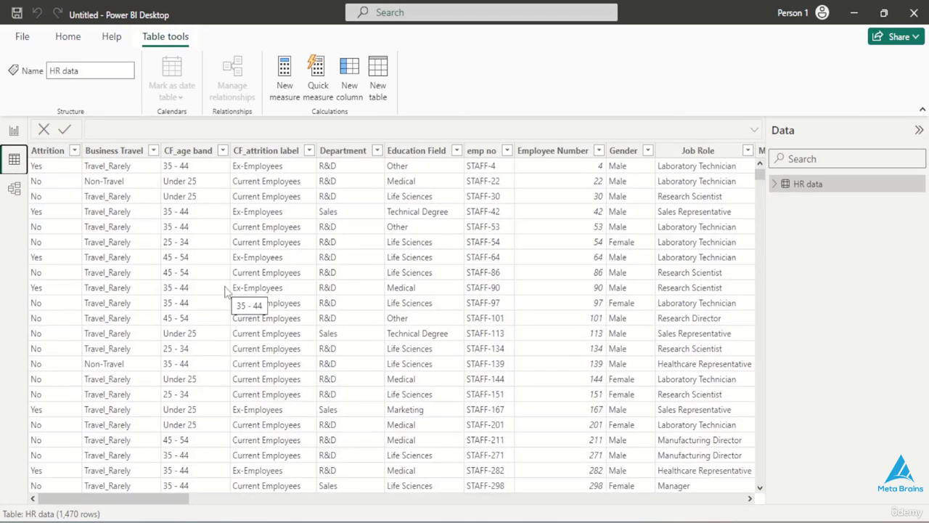
scroll(225, 290, "right", 10)
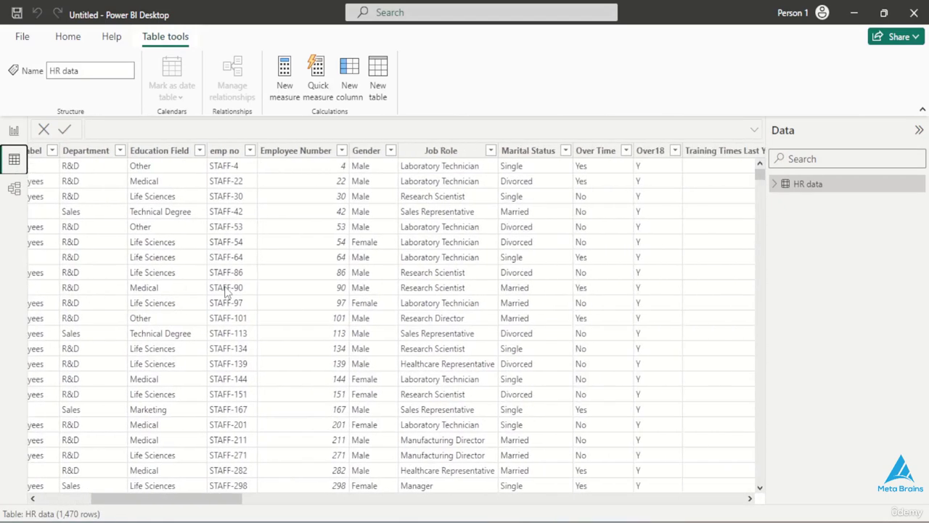
scroll(225, 291, "right", 15)
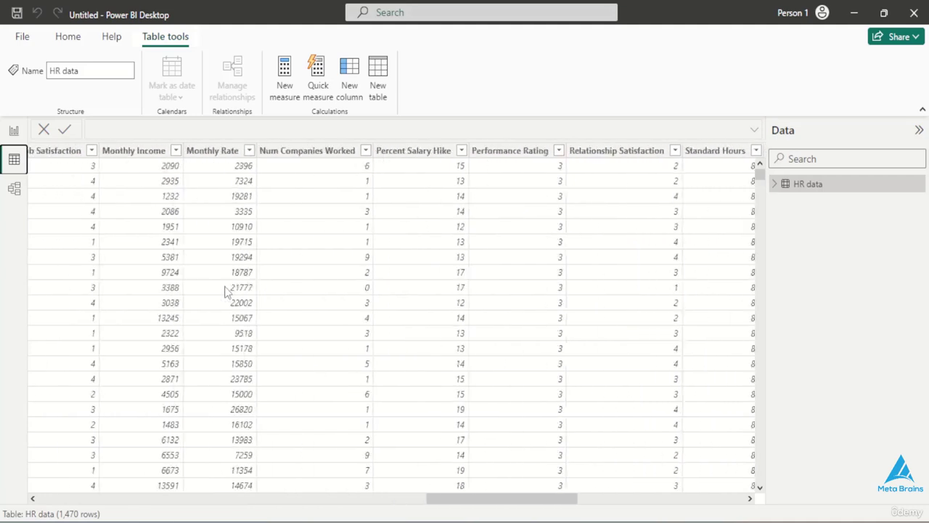
- Create a new measure in the HR data table and name it Attrition Rate
scroll(225, 290, "down", 1)
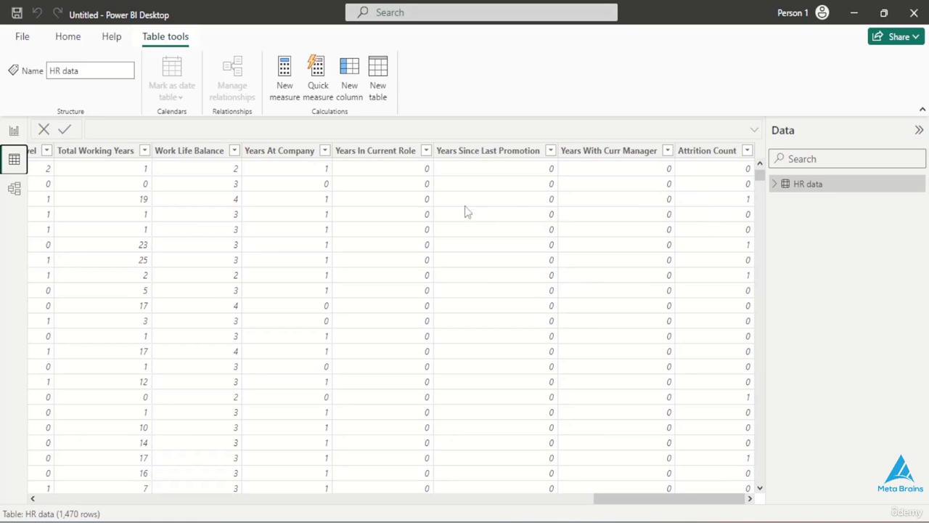
left_click(286, 90)
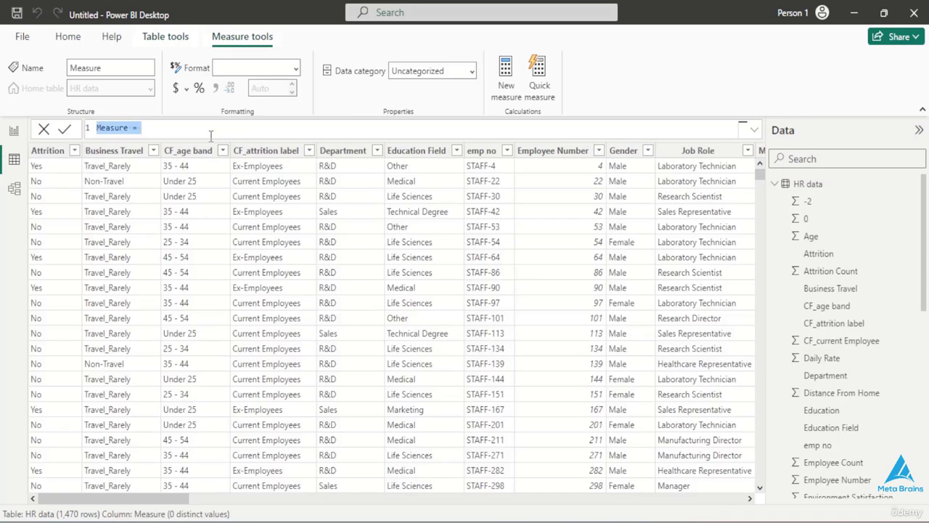
key("BackSpace")
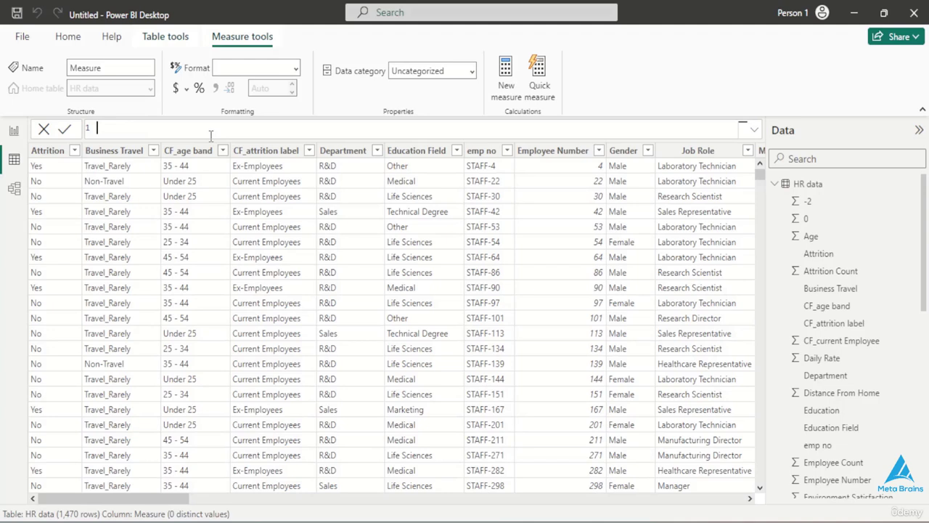
type("Attrition Rate=Attrit")
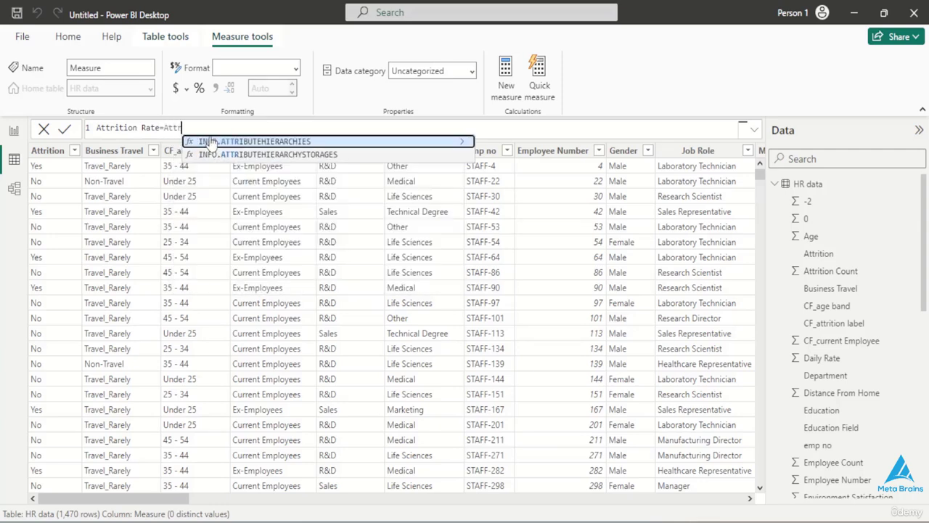
key("Escape")
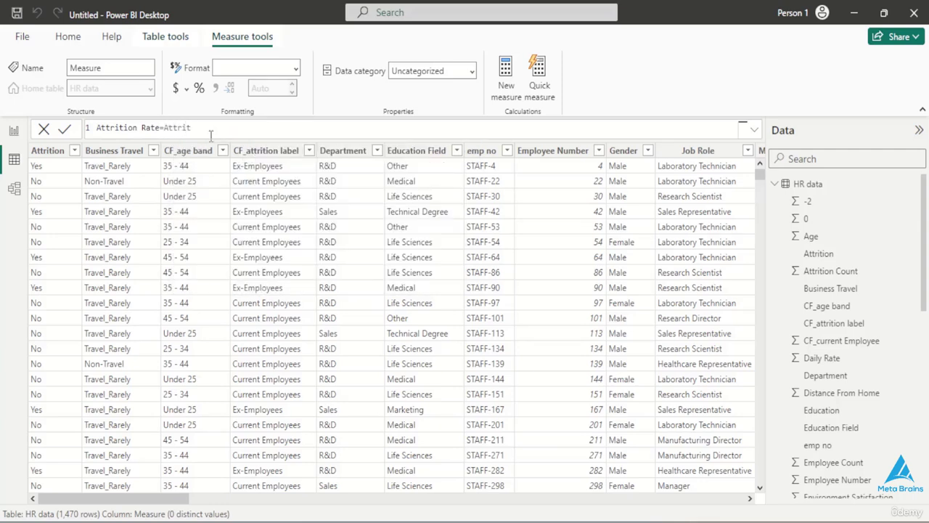
key("BackSpace")
key("BackSpace")
key("BackSpace")
key("BackSpace")
key("BackSpace")
key("BackSpace")
key("BackSpace")
key("BackSpace")
- Begin the Attrition Rate formula with DIVIDE, using SUM of 'HR data'[Attrition Count] as the numerator
type("= D")
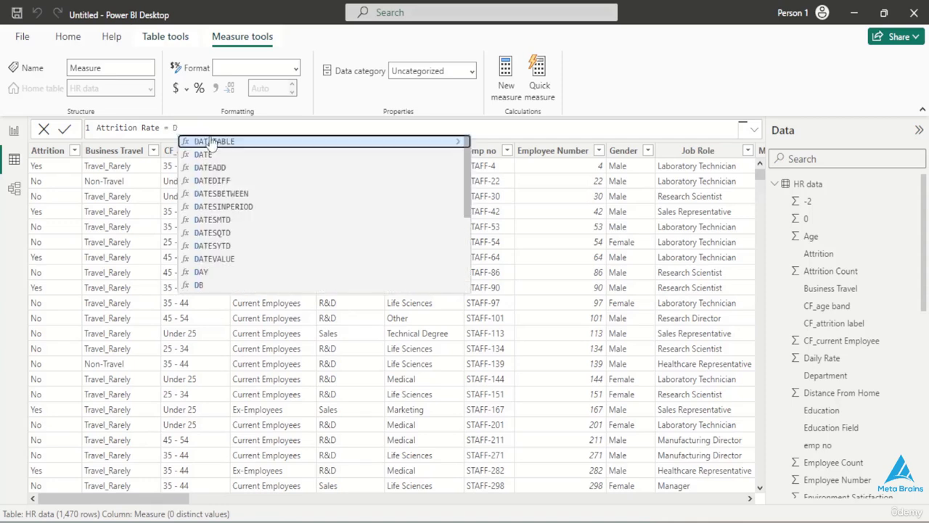
type("ivi")
left_click(211, 141)
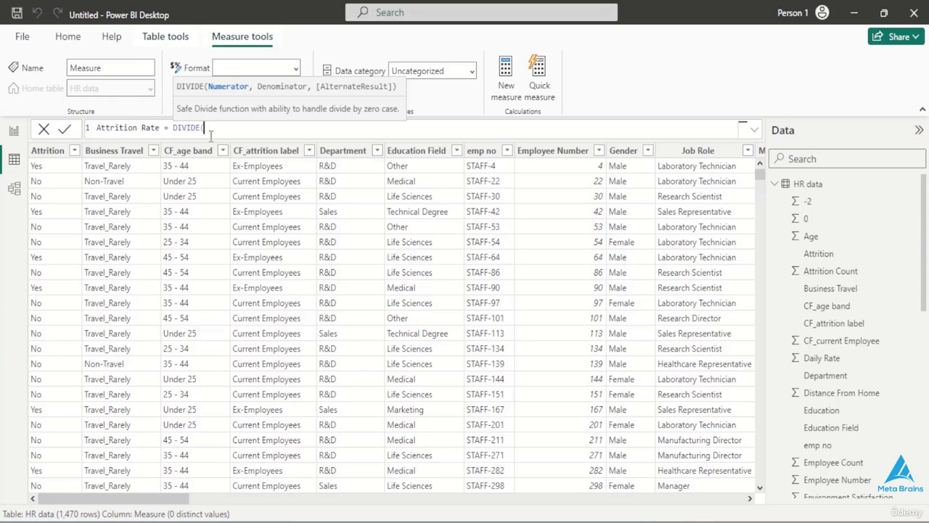
type("SUM")
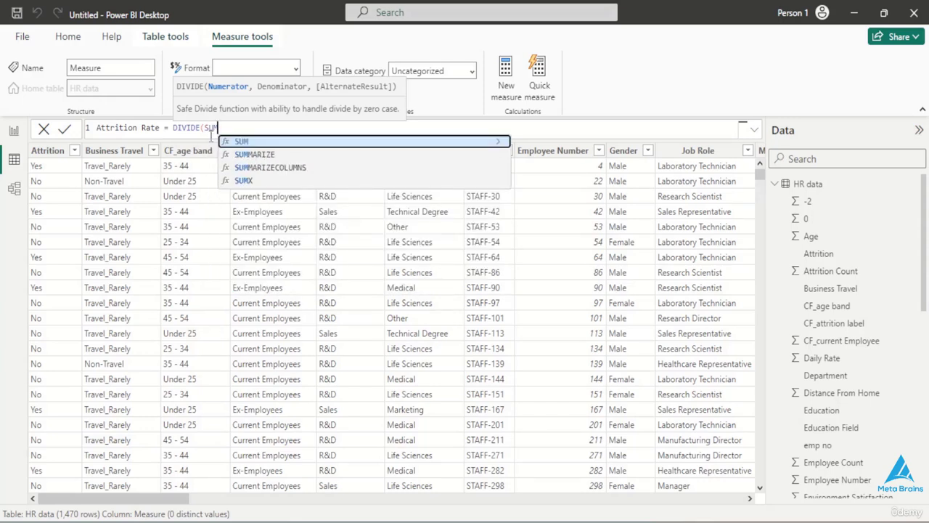
type("(")
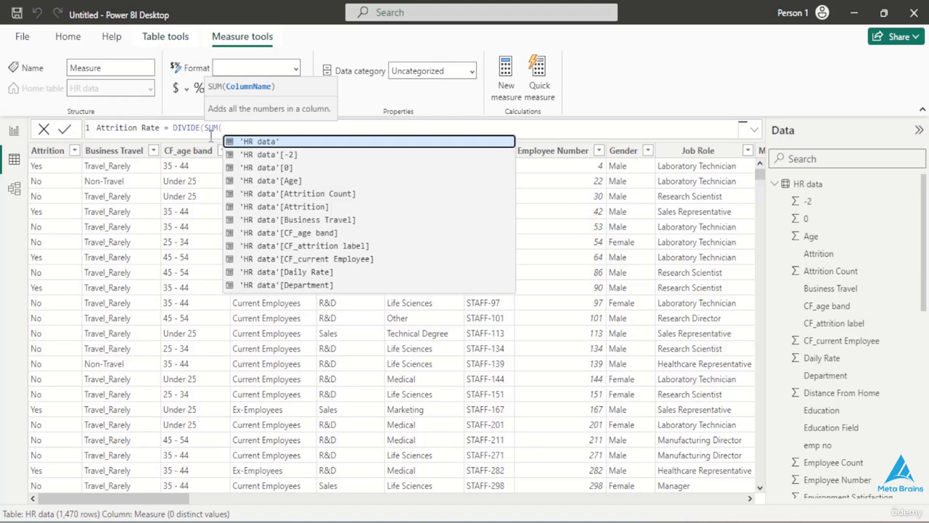
left_click(306, 145)
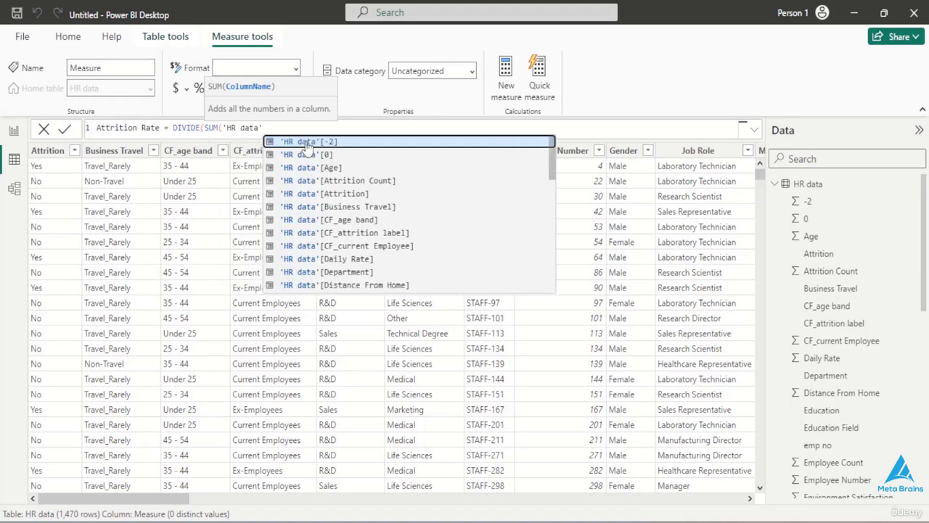
type("[A")
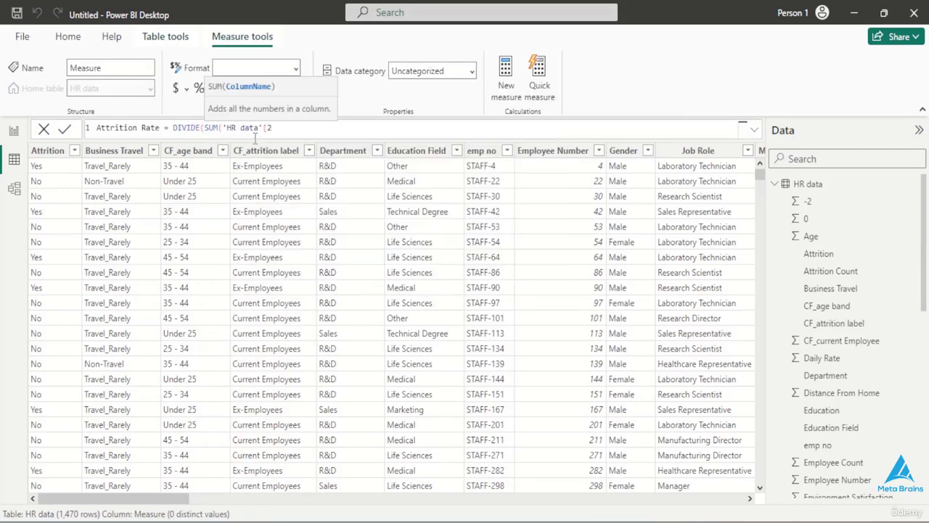
key("BackSpace")
type("A")
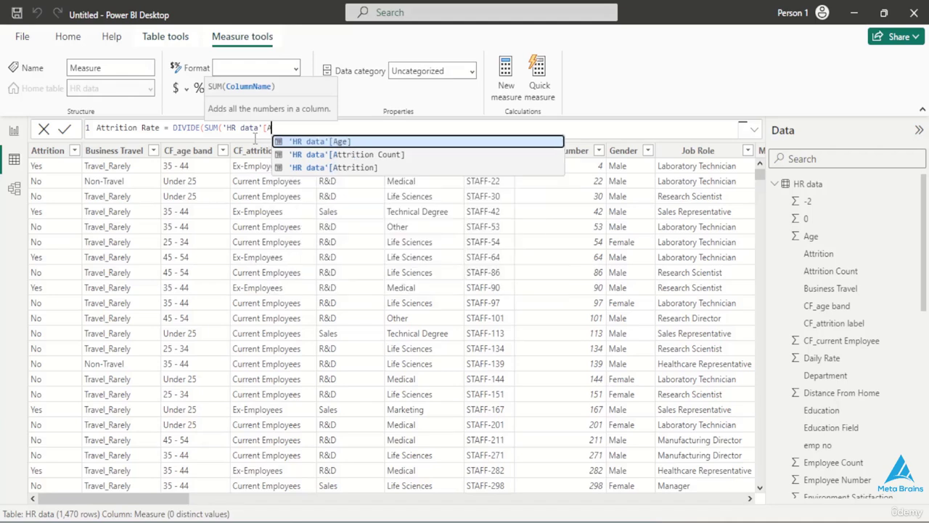
left_click(323, 155)
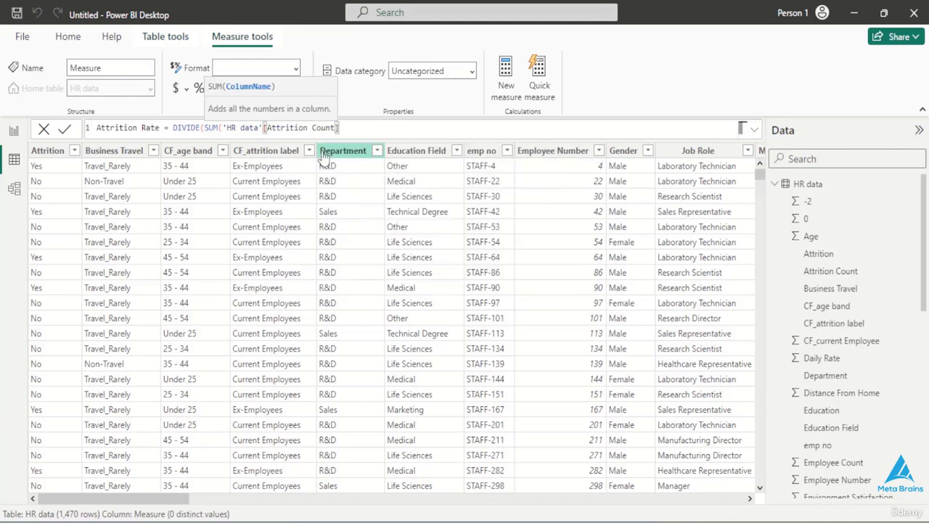
- Add SUM('HR data'[Employee Count]) as the denominator of the DIVIDE function
type(",SUM")
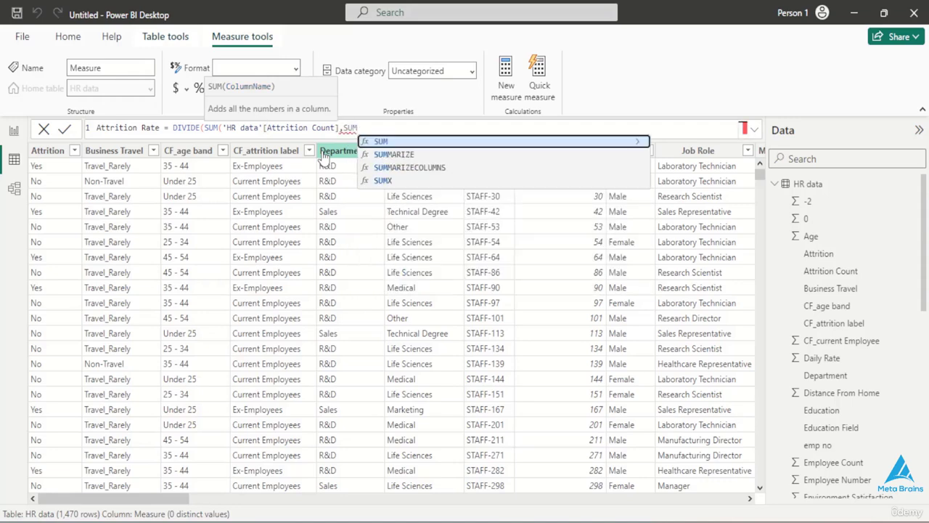
type("(")
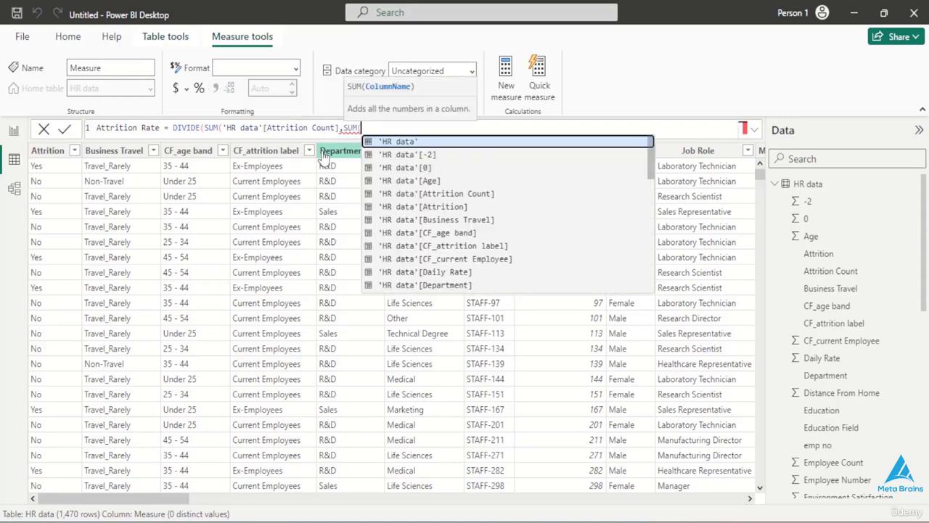
left_click(396, 140)
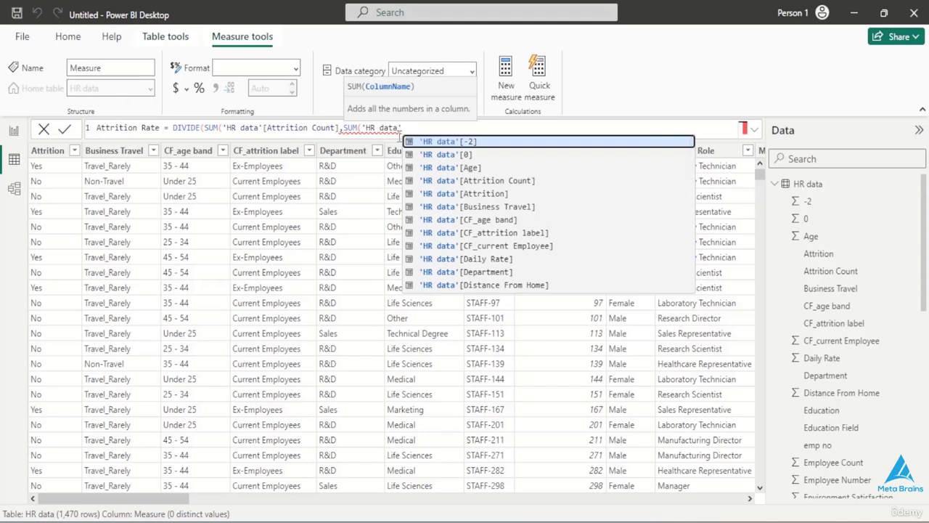
type("[")
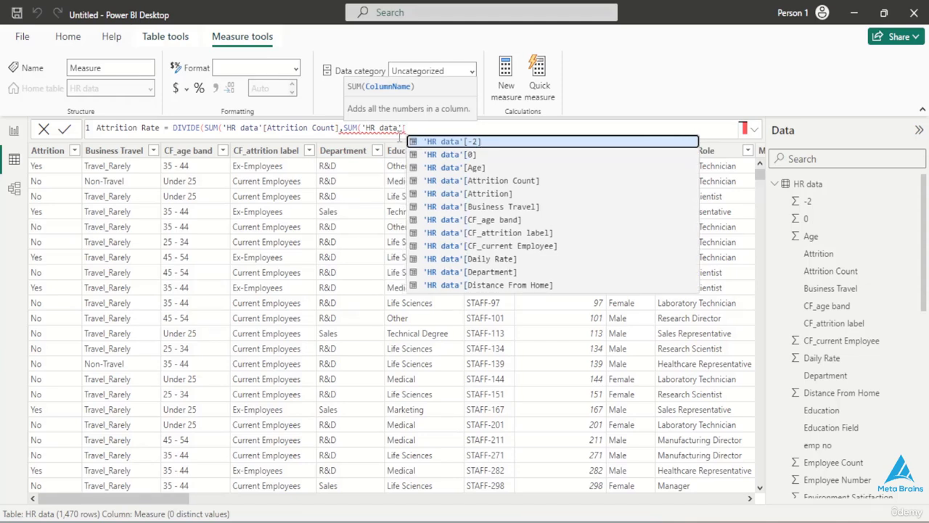
type("E")
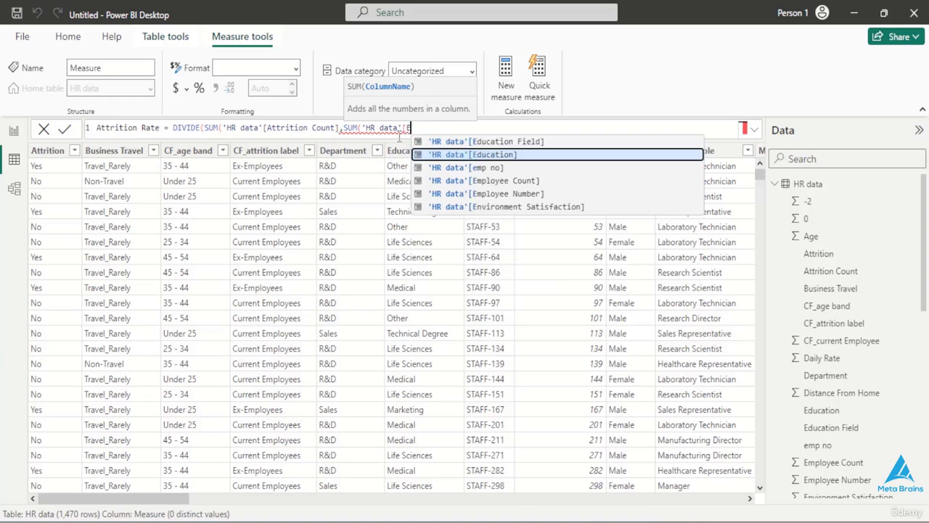
left_click(459, 181)
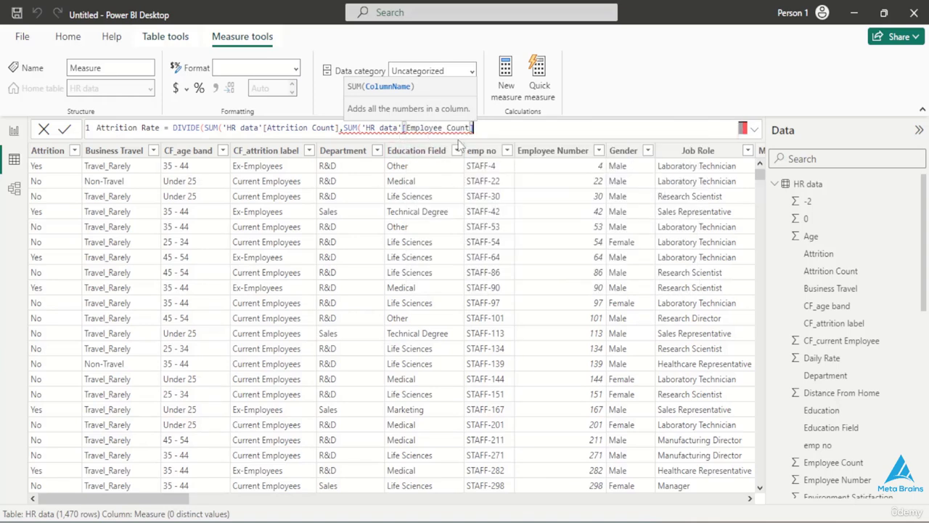
type(")")
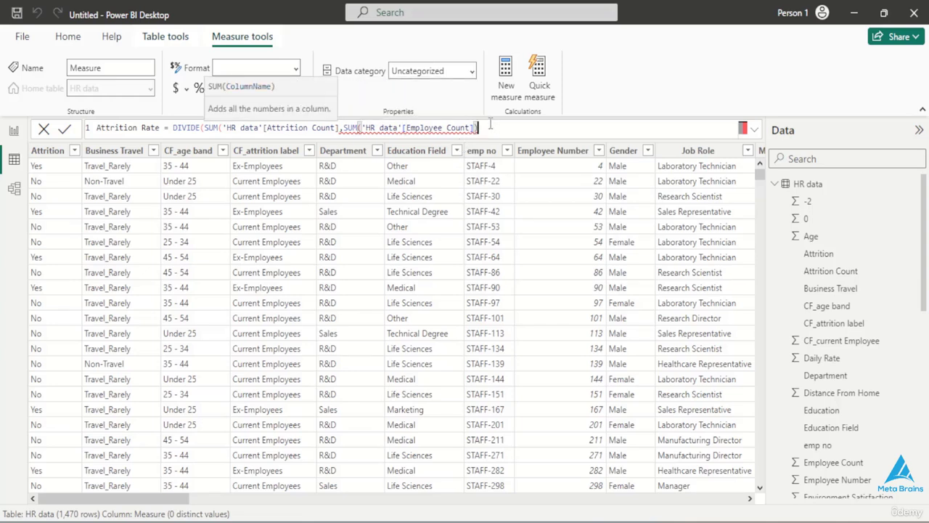
type(", ()")
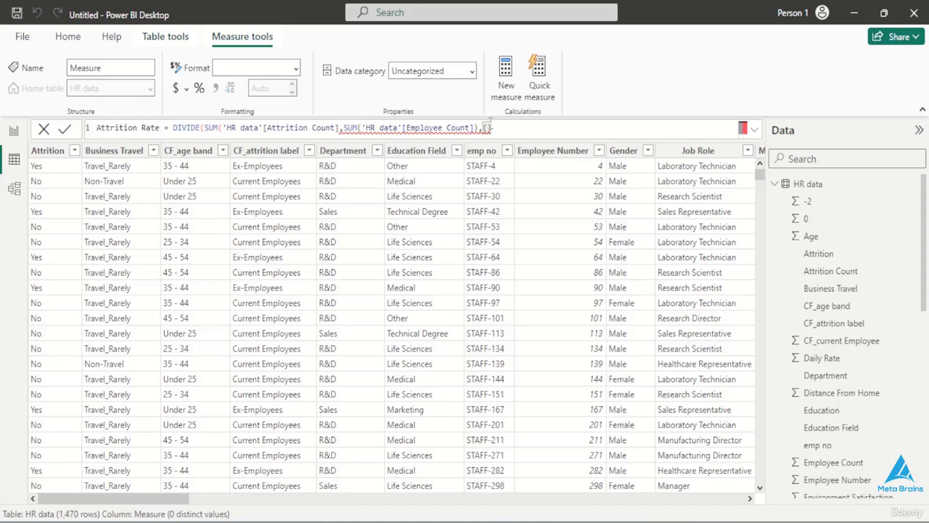
type(")")
- Add "" as DIVIDE's alternate result, close the parentheses of the numerator's SUM and of DIVIDE, and commit the Attrition Rate measure
key("BackSpace")
key("BackSpace")
type("\"\"")
left_click(515, 130)
type(")")
key("BackSpace")
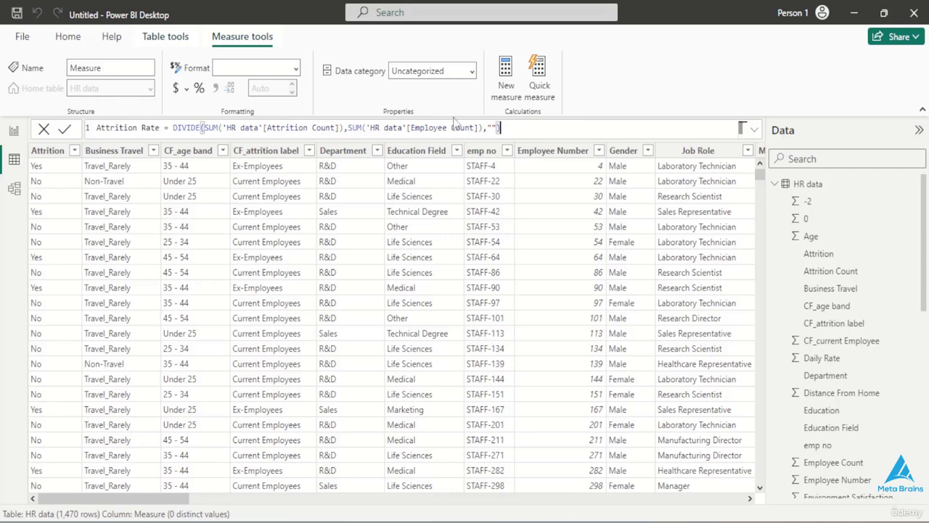
left_click(66, 130)
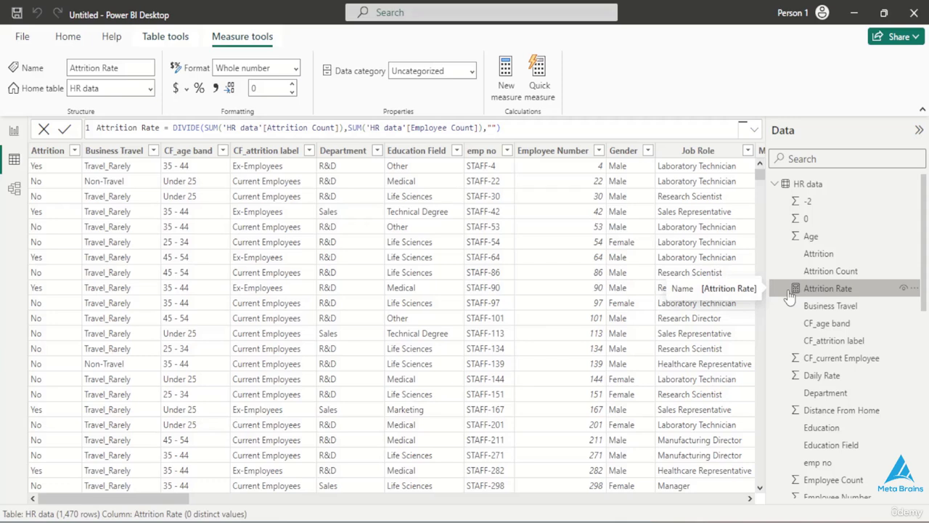
- Create another new measure in the HR data table and name it Active Employee's
left_click(508, 91)
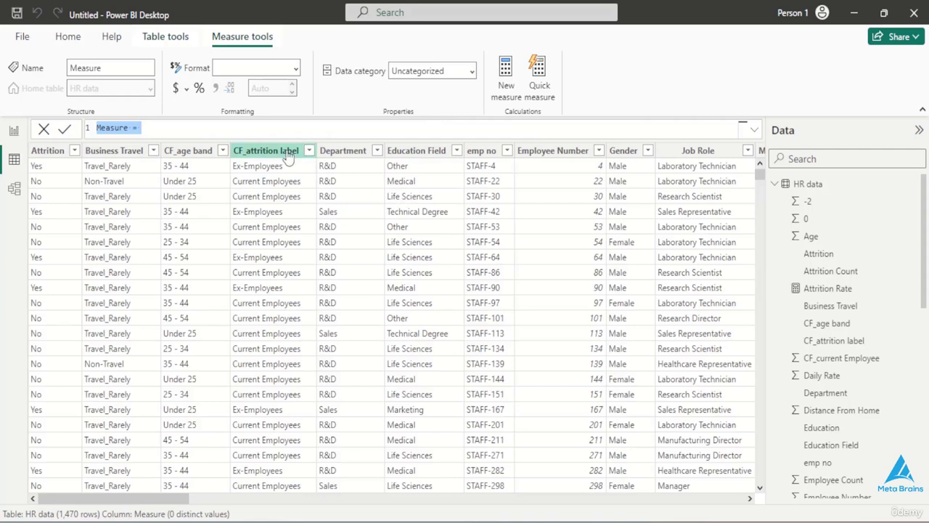
key("BackSpace")
type("a")
key("BackSpace")
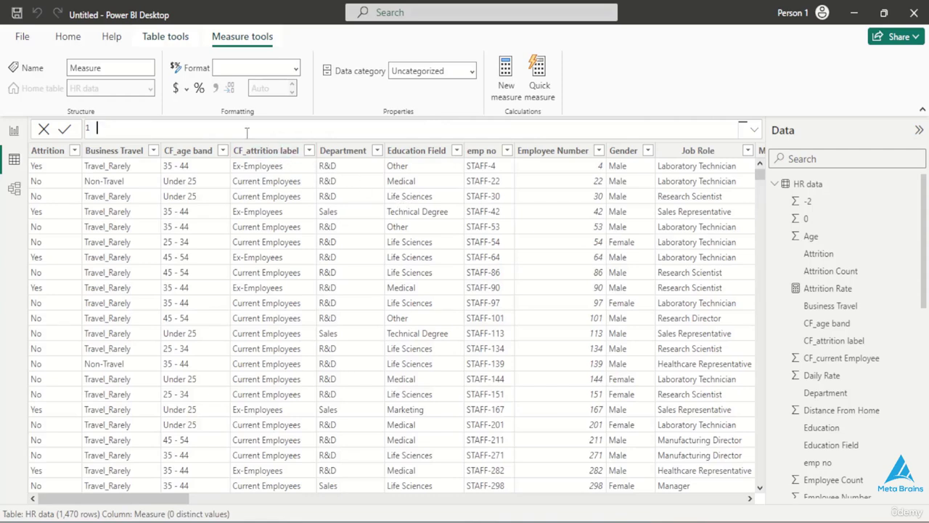
type("Active Employee's =")
- Enter Sum('HR data'[Employee Count]) as the first term of the Active Employee's formula
type("S")
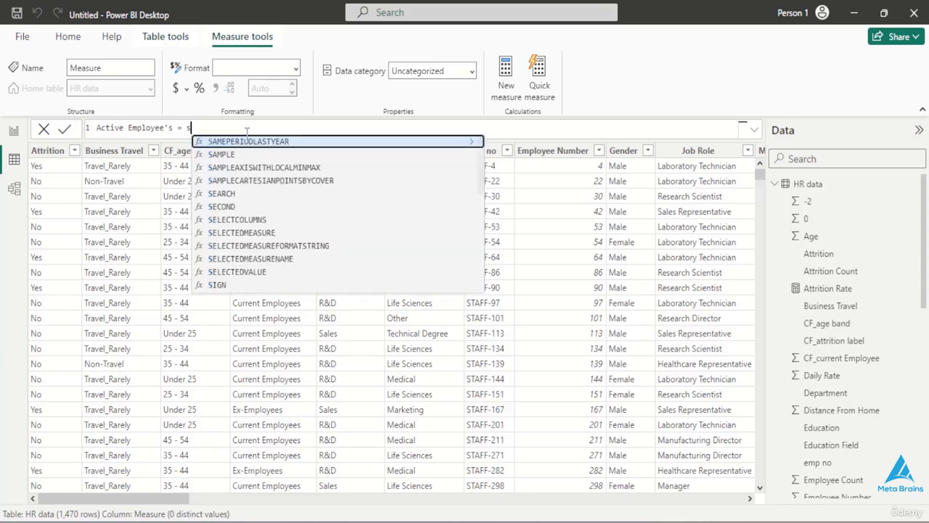
key("BackSpace")
type("Su")
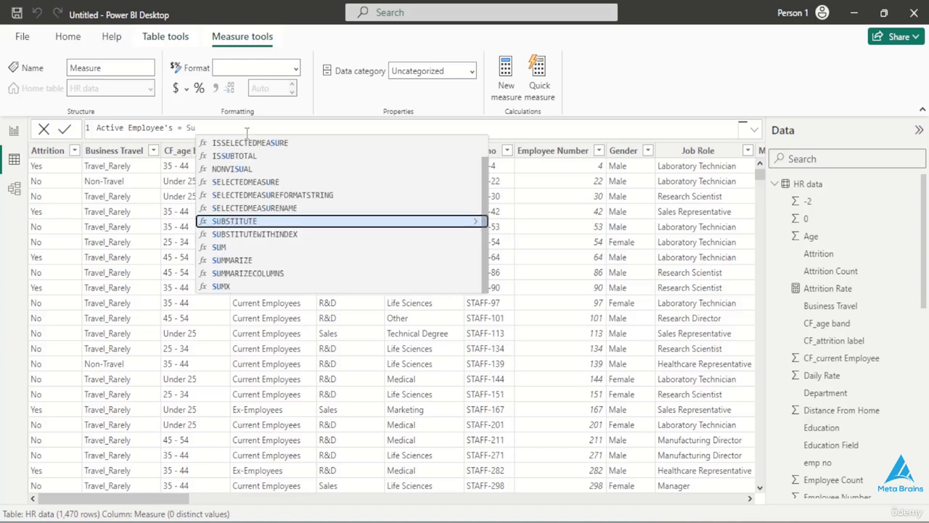
type("m(")
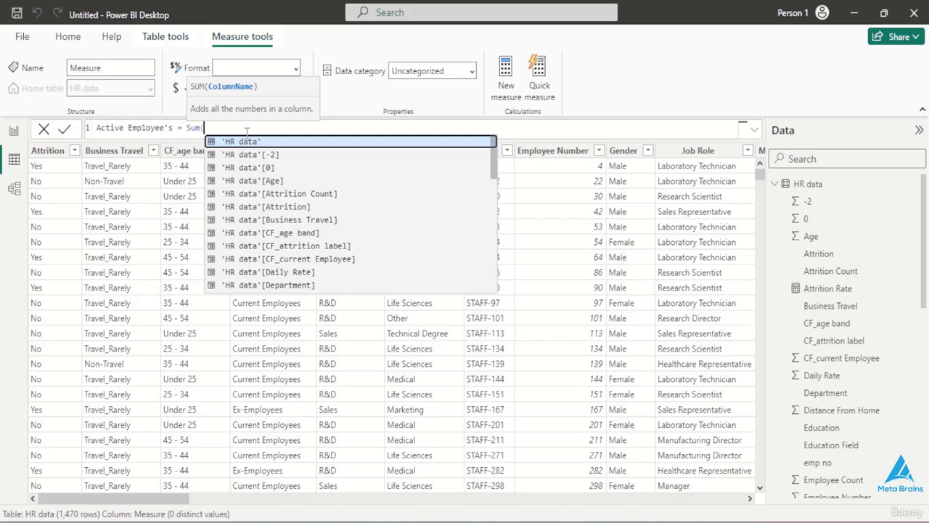
left_click(251, 143)
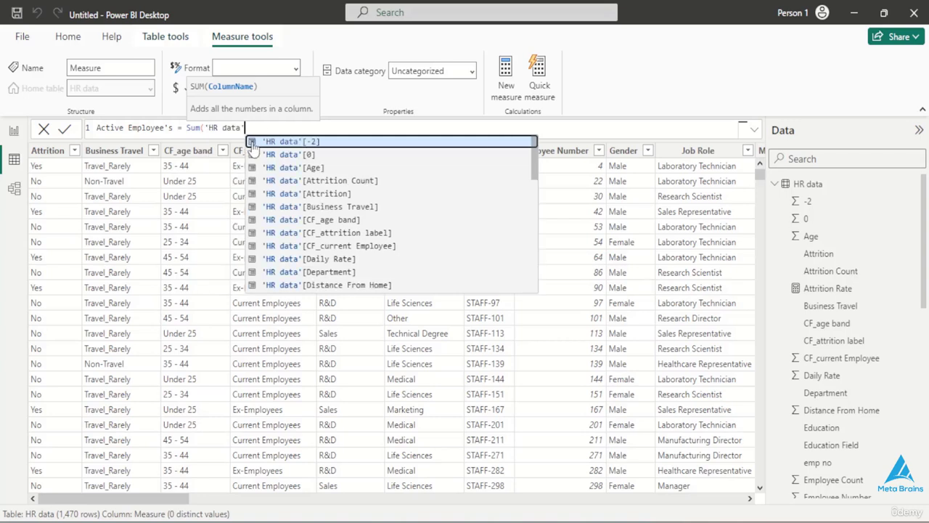
type("[E")
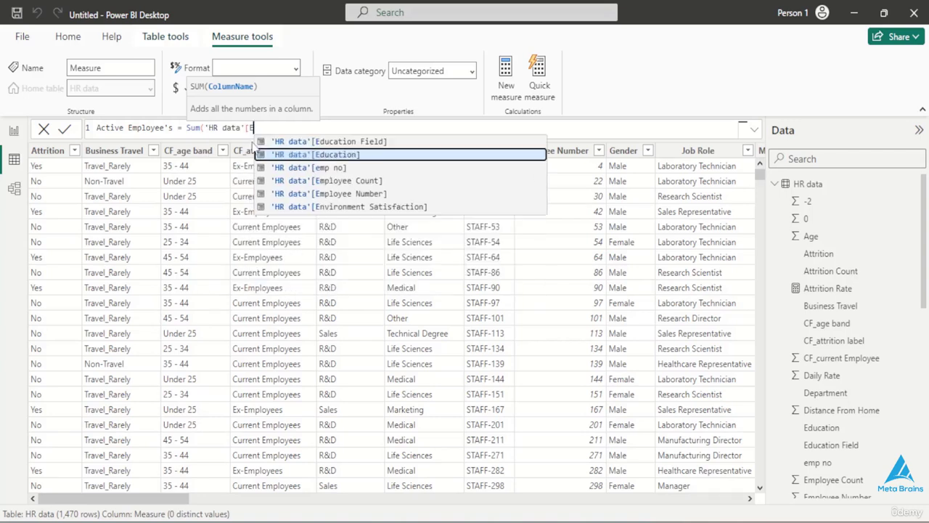
left_click(326, 180)
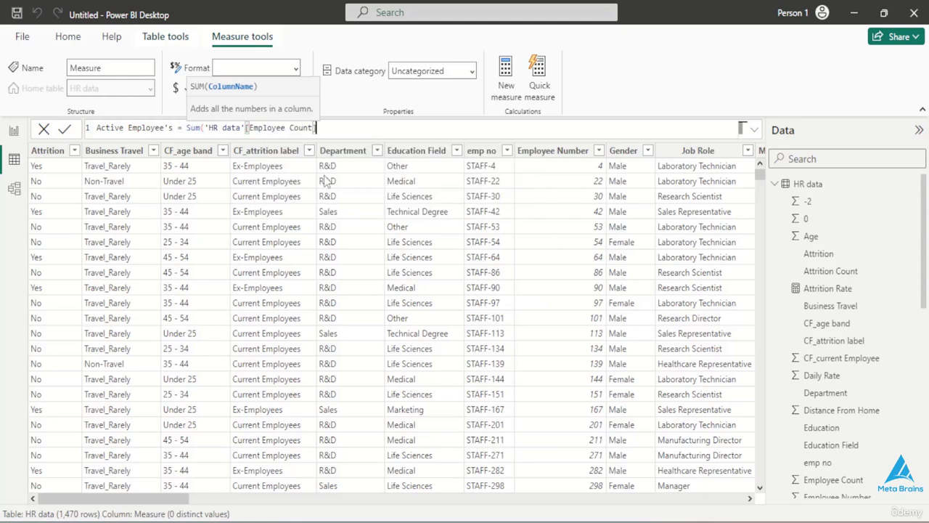
type(")")
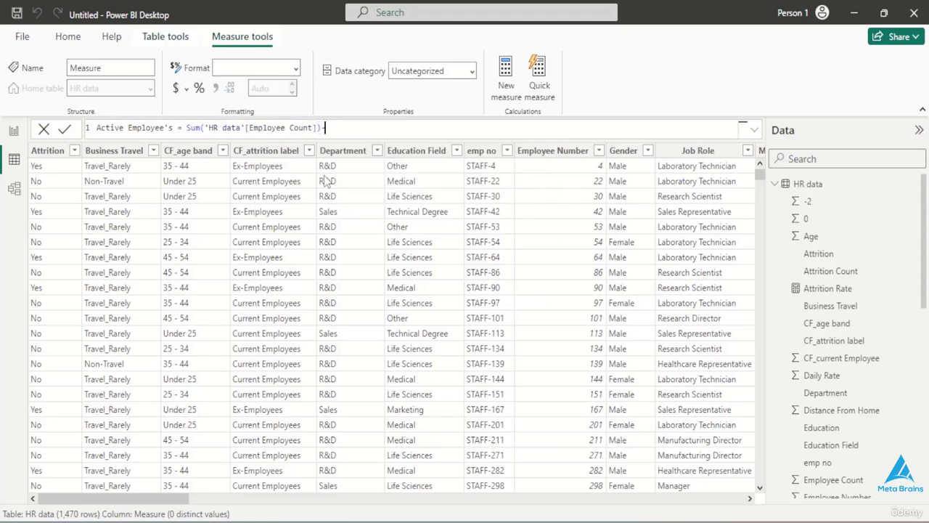
type("-su")
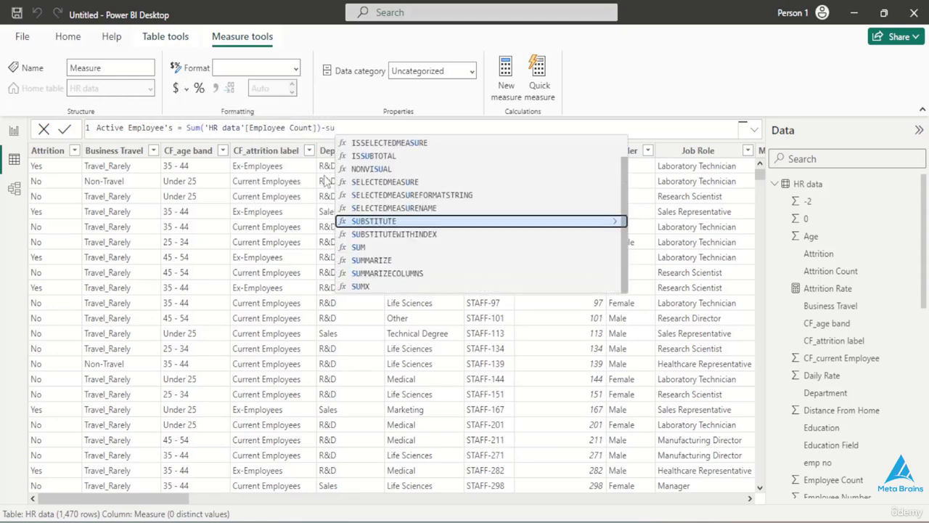
- Subtract SUM('HR data'[Attrition Count]) in the Active Employee's formula and commit the measure
key("BackSpace")
key("BackSpace")
type("SUM")
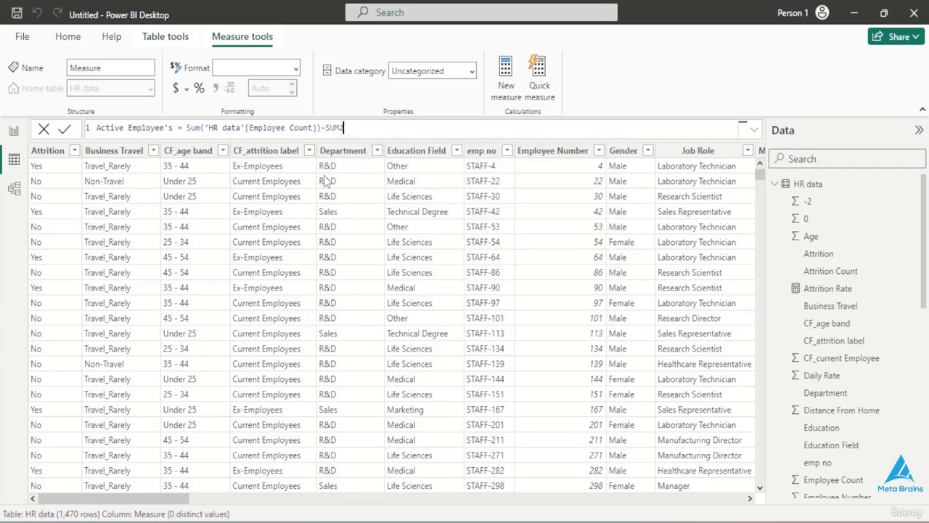
type("(")
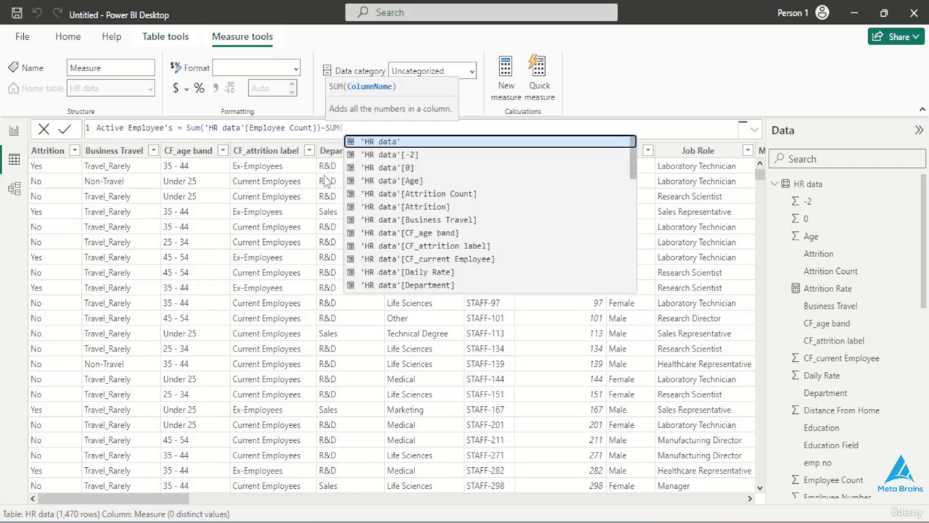
left_click(384, 143)
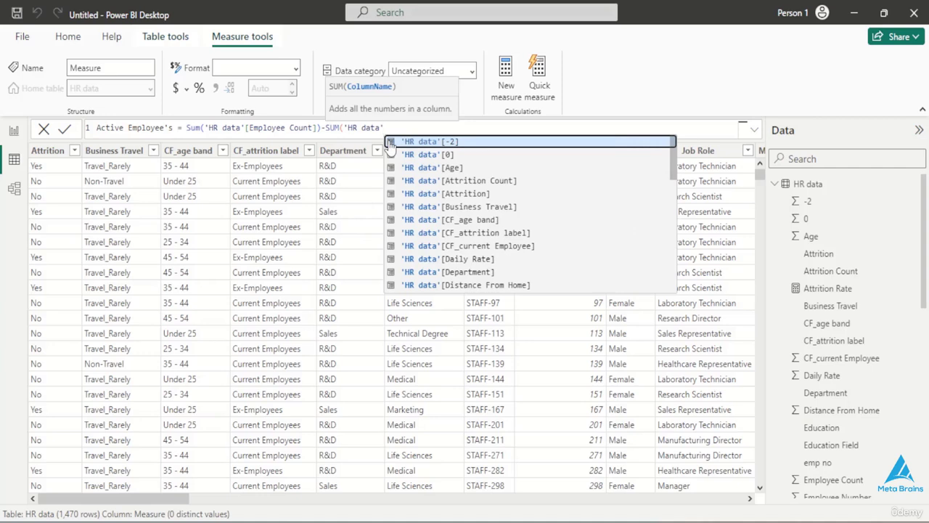
type("[A")
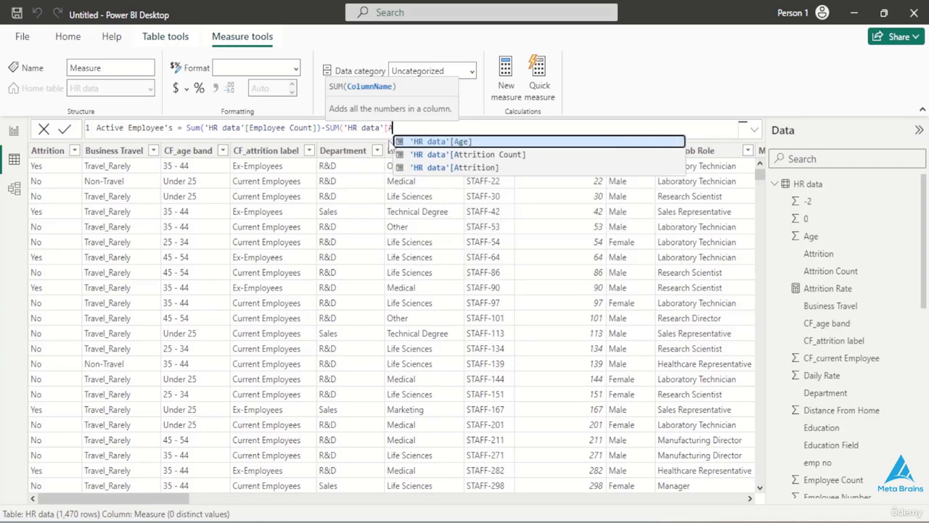
left_click(428, 155)
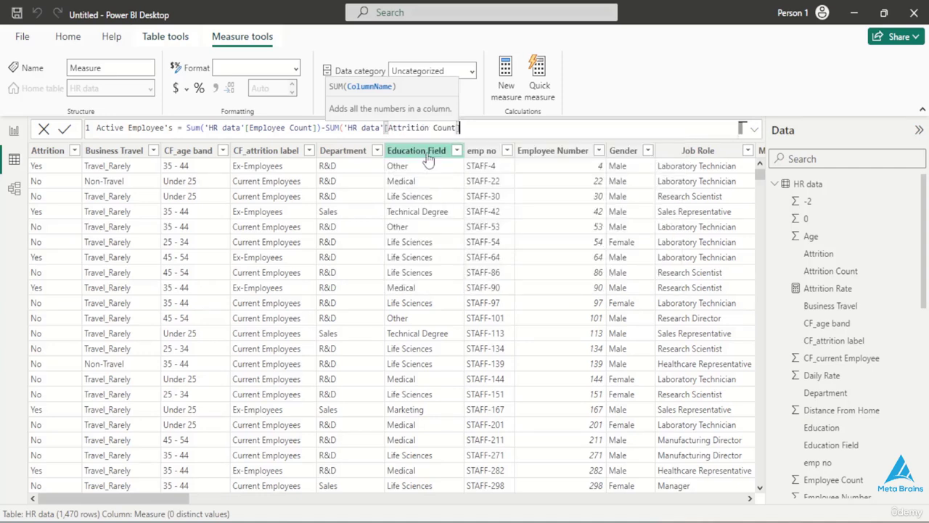
type(")")
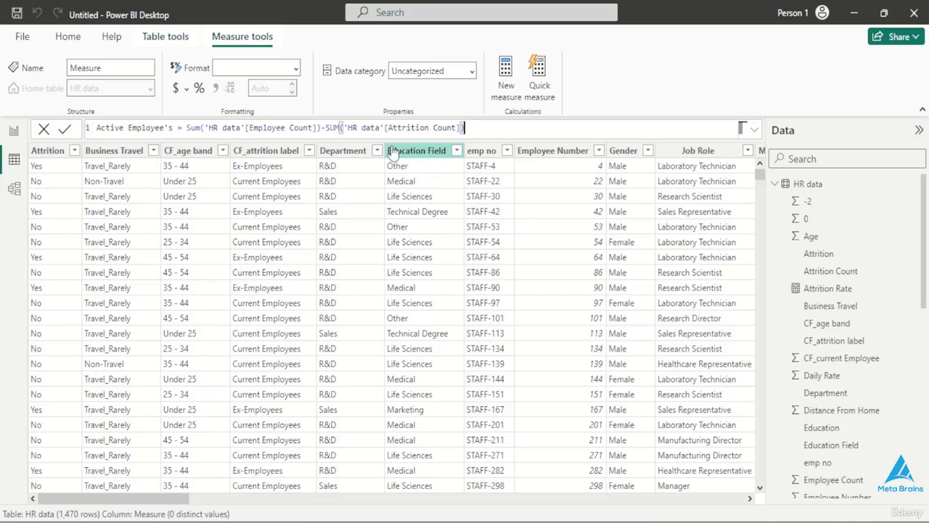
left_click(66, 131)
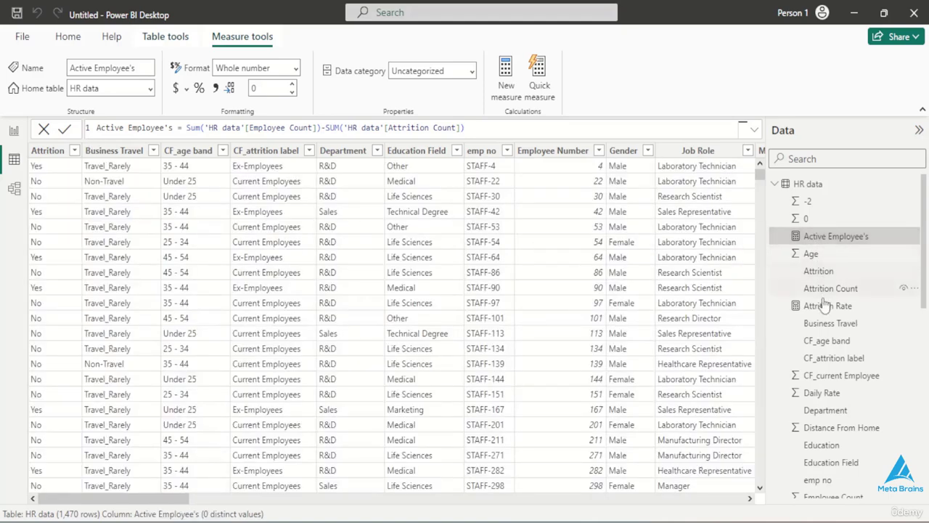
- Switch from the HR data table to the report view's blank Page 1
scroll(820, 347, "down", 1)
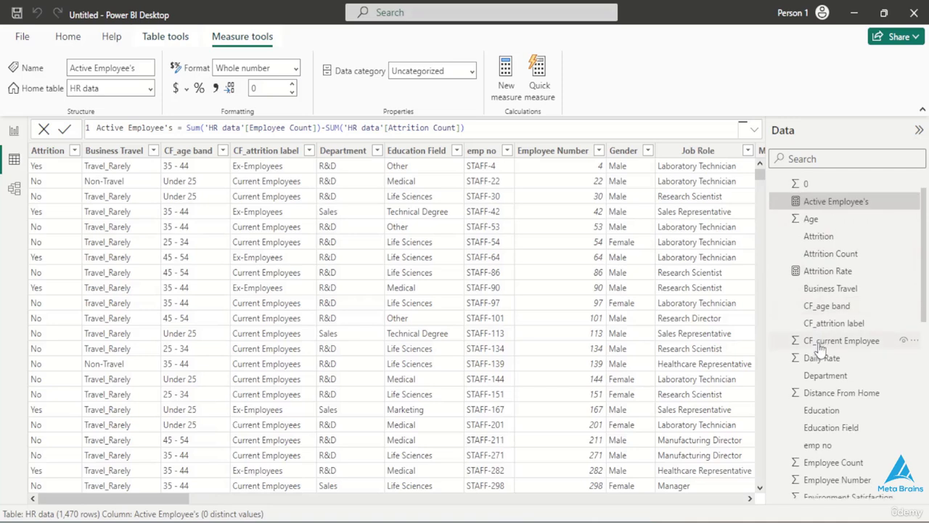
scroll(820, 349, "up", 1)
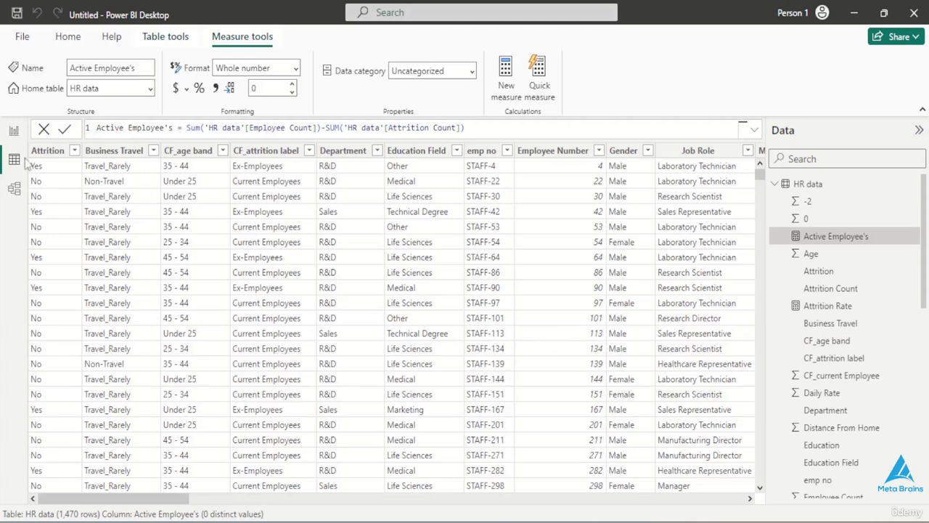
left_click(15, 134)
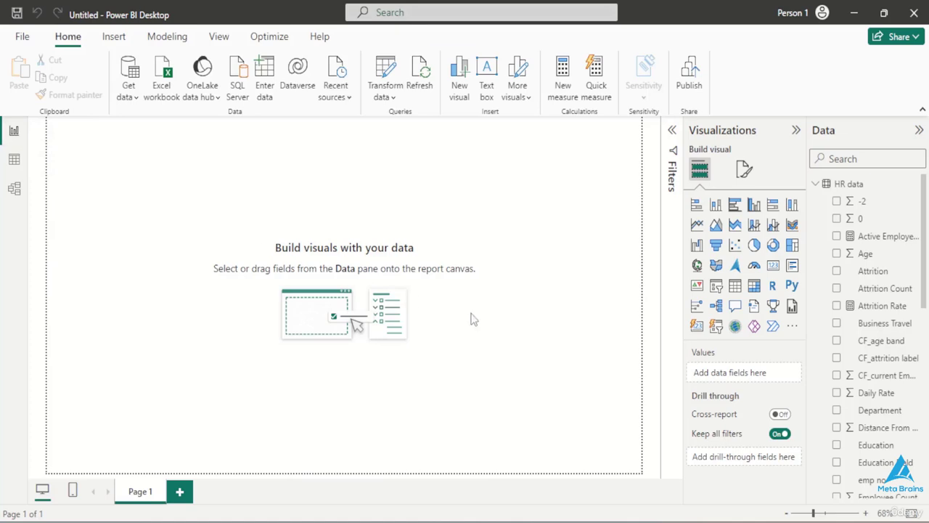
- Switch to Color Hunt in Chrome, copy the dark teal hex code #007F73 from the green-yellow palette, and return to the blank Power BI report
key("alt+Tab")
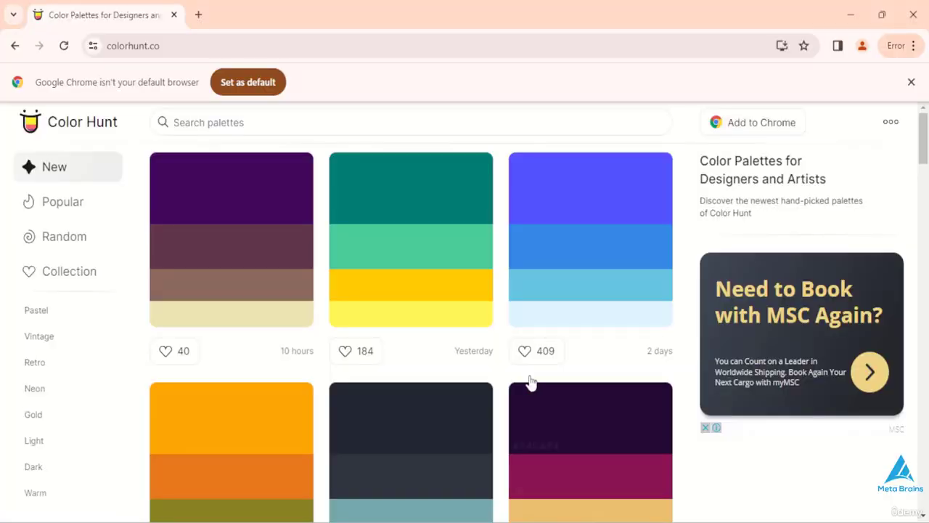
scroll(417, 318, "down", 2)
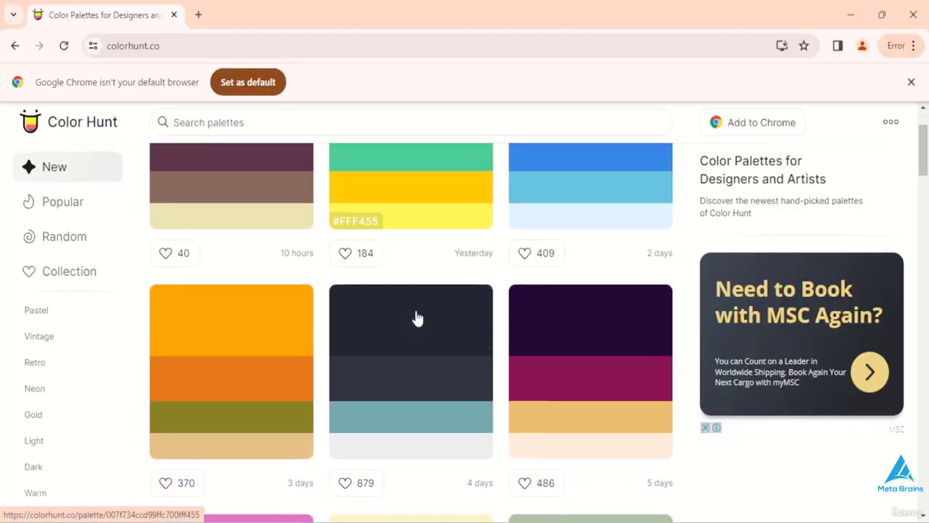
scroll(418, 318, "down", 7)
scroll(417, 317, "up", 5)
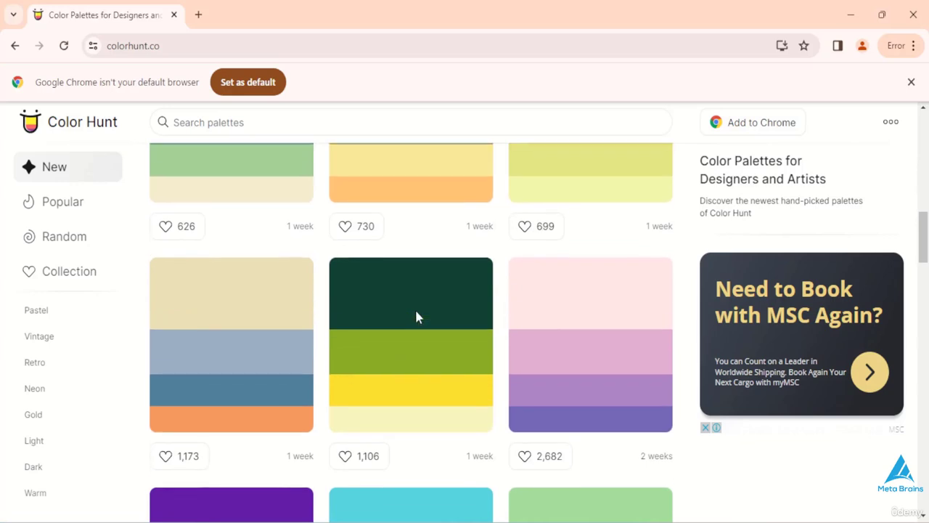
scroll(416, 314, "up", 5)
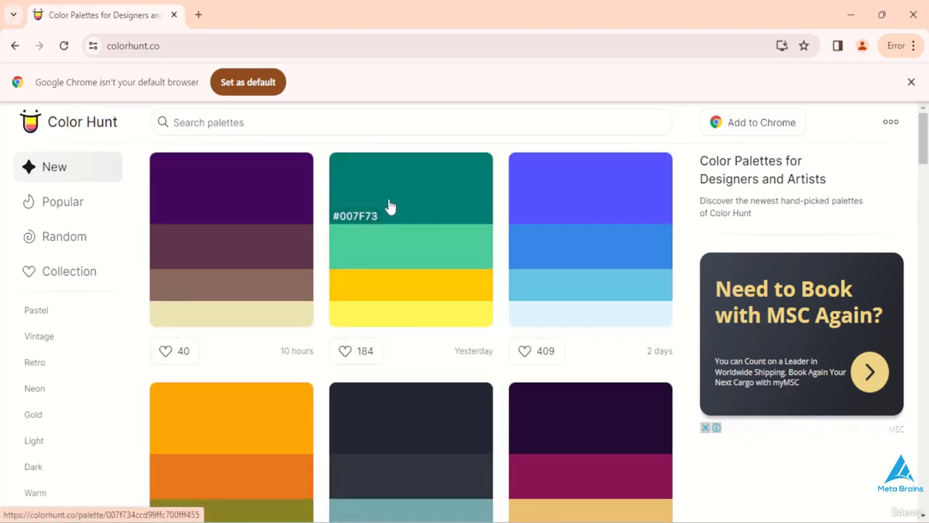
left_click(357, 218)
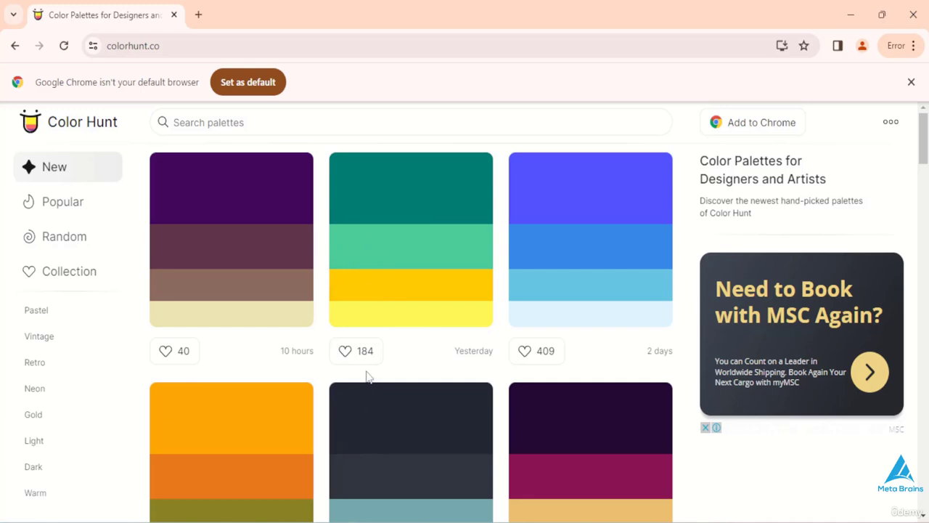
scroll(370, 386, "down", 1)
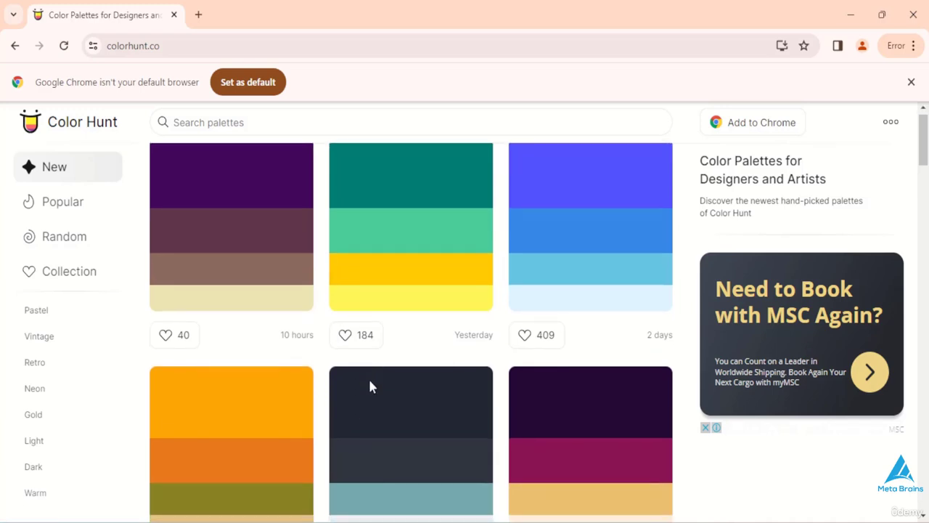
left_click(356, 202)
mouse_move(617, 519)
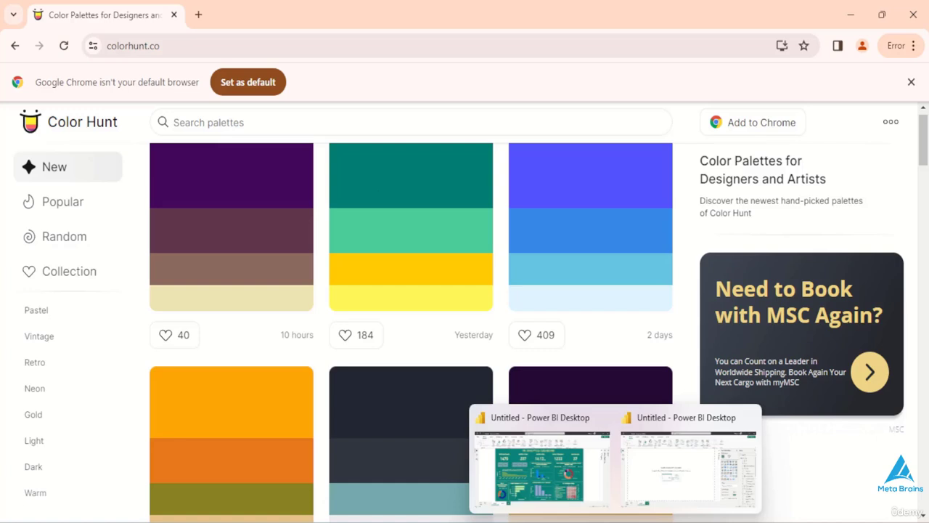
left_click(640, 482)
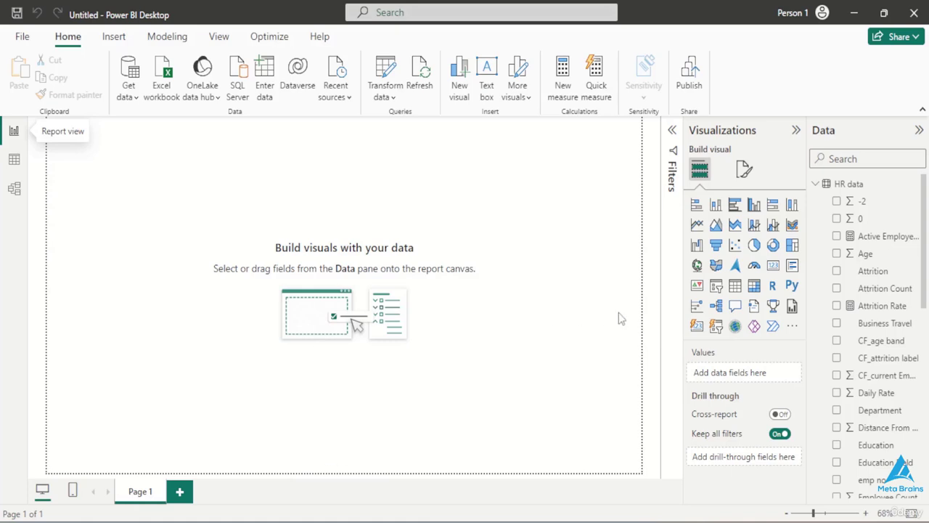
left_click(772, 267)
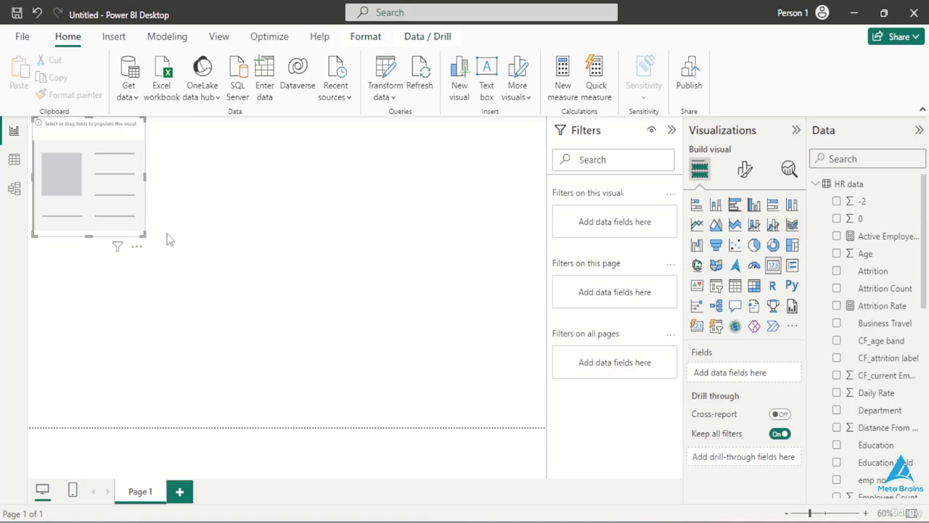
left_click_drag(130, 146, 133, 180)
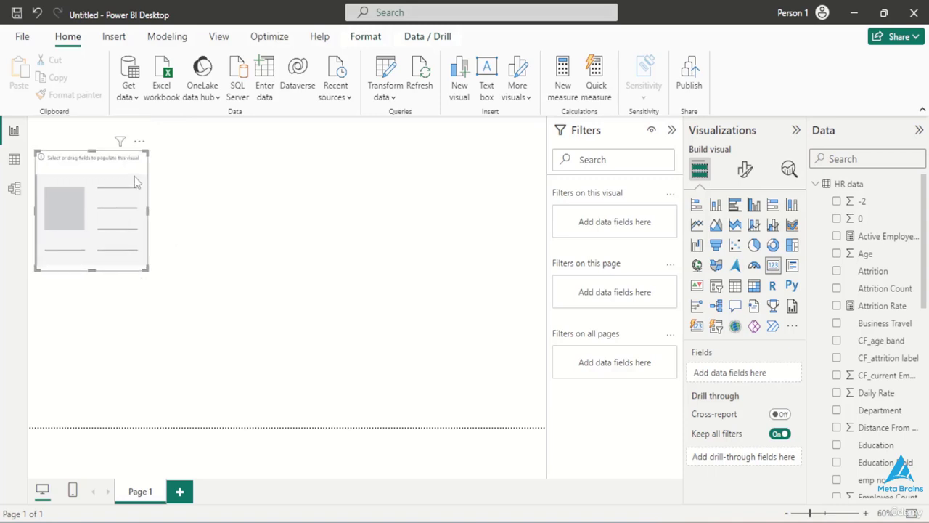
left_click(140, 141)
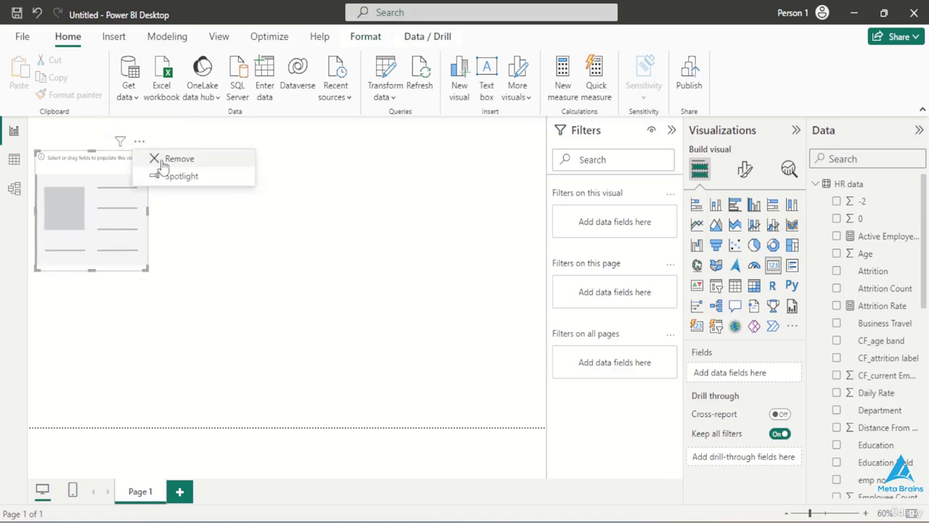
left_click(162, 161)
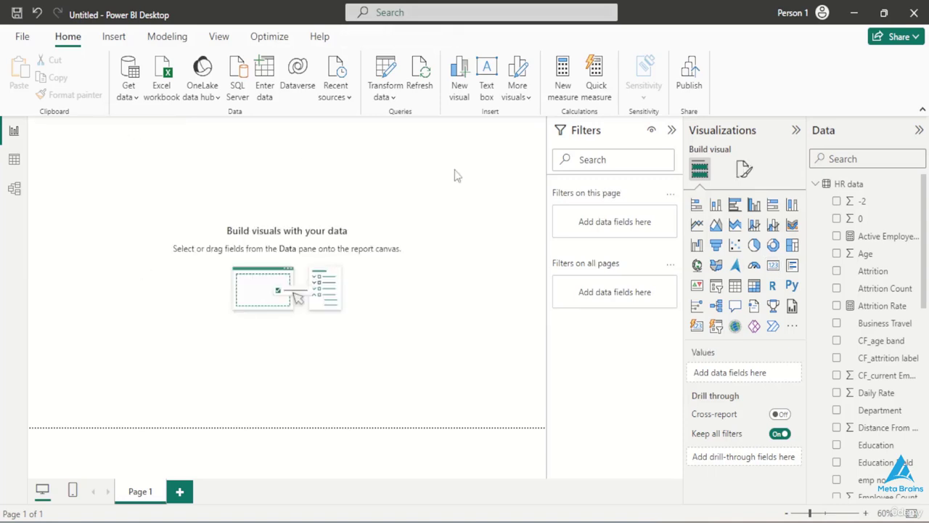
- Set the page's canvas background to colour #007F73 with 0% transparency
left_click(741, 172)
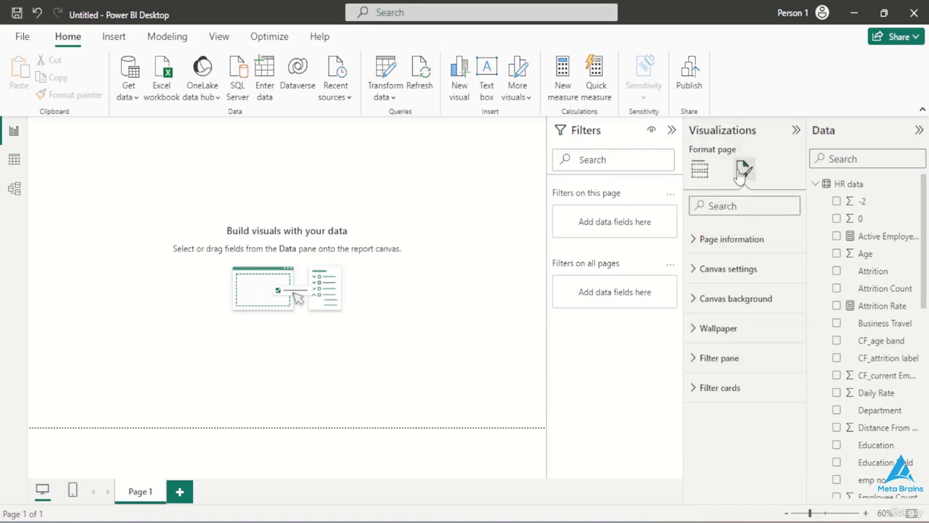
left_click(703, 308)
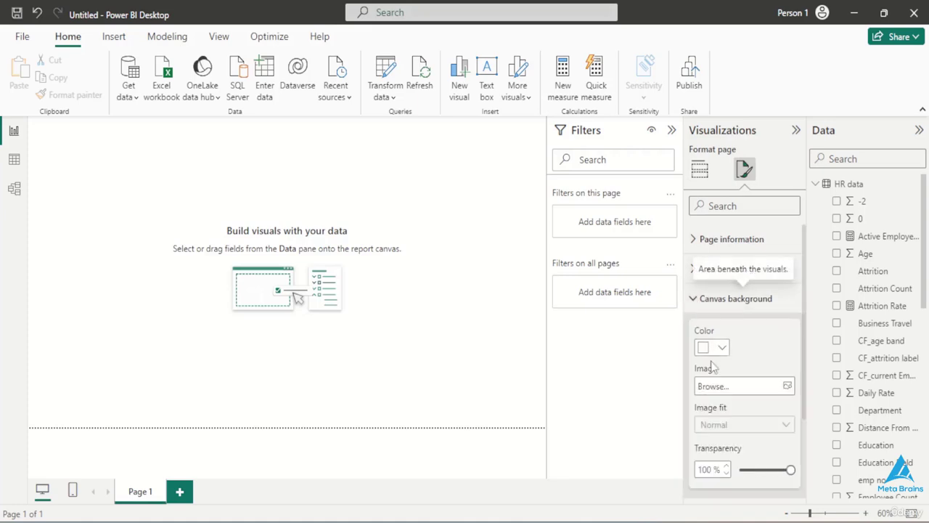
scroll(708, 406, "down", 1)
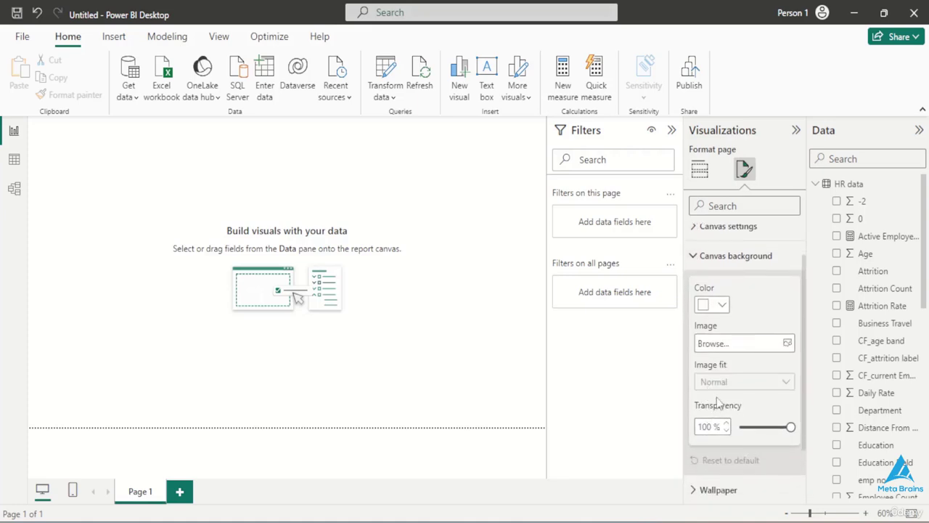
left_click(722, 307)
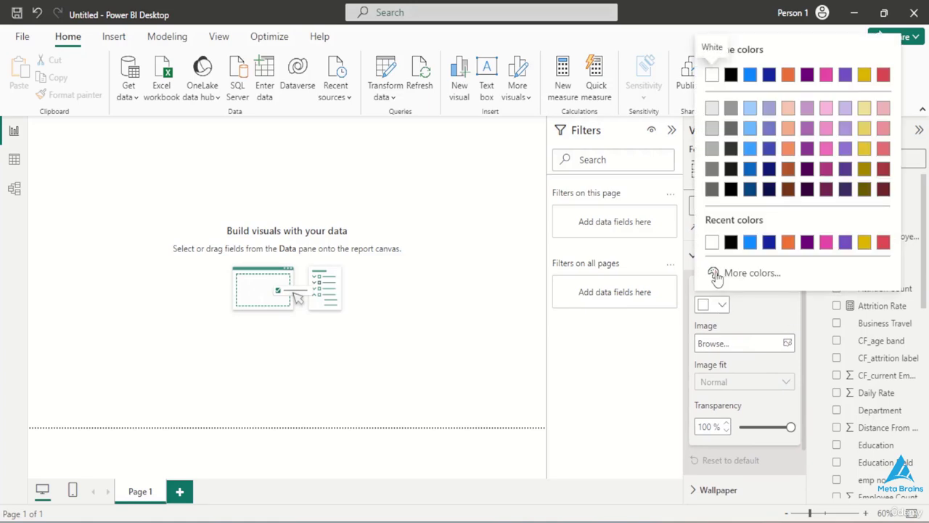
left_click(714, 273)
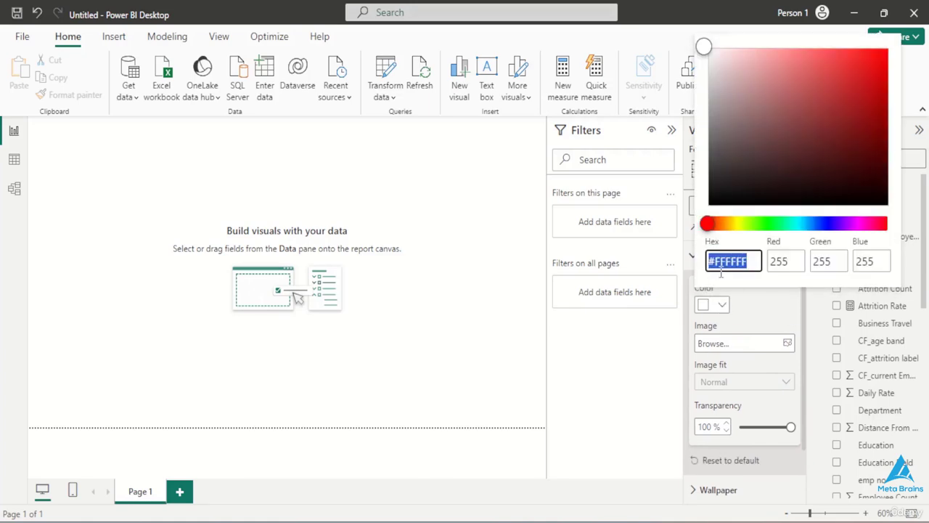
key("BackSpace")
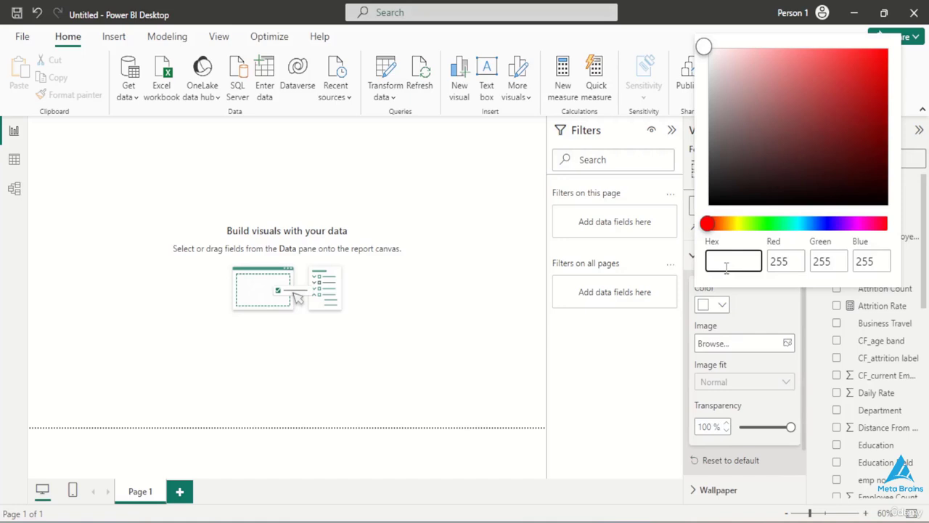
key("ctrl+v")
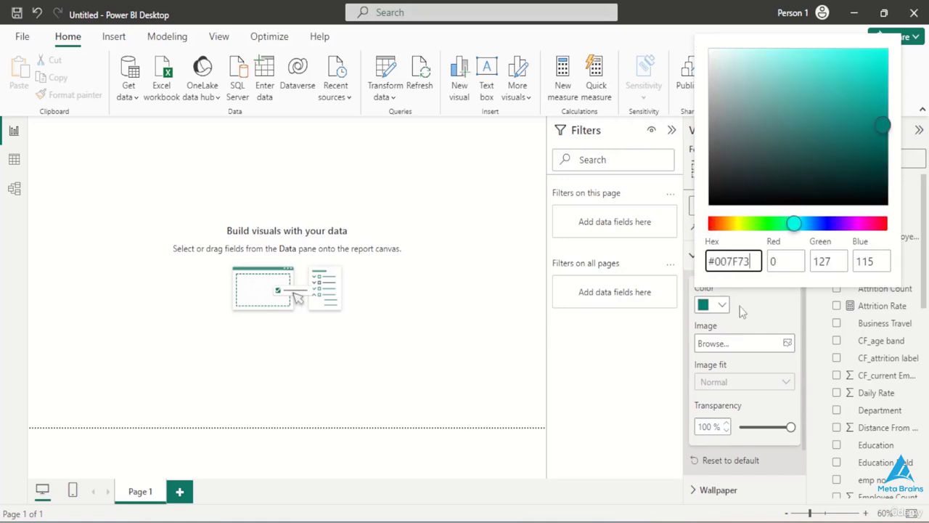
left_click(742, 433)
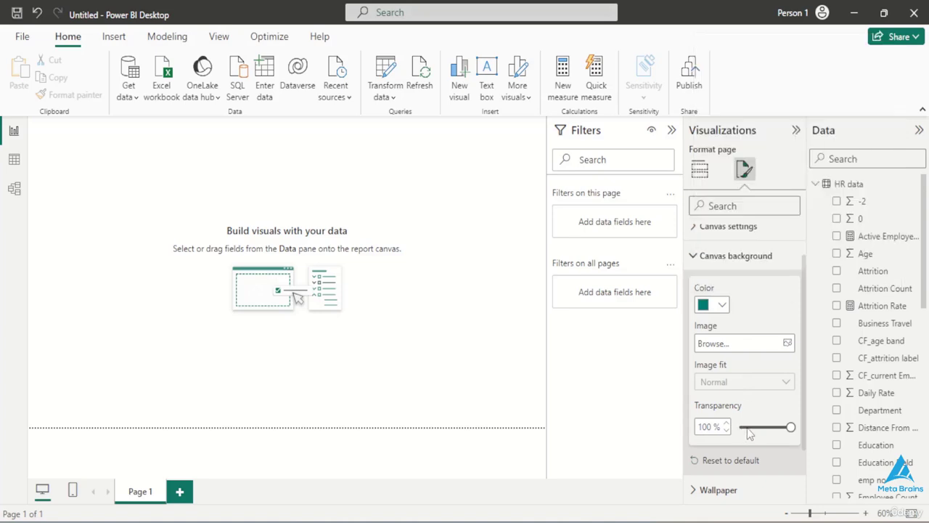
left_click(747, 427)
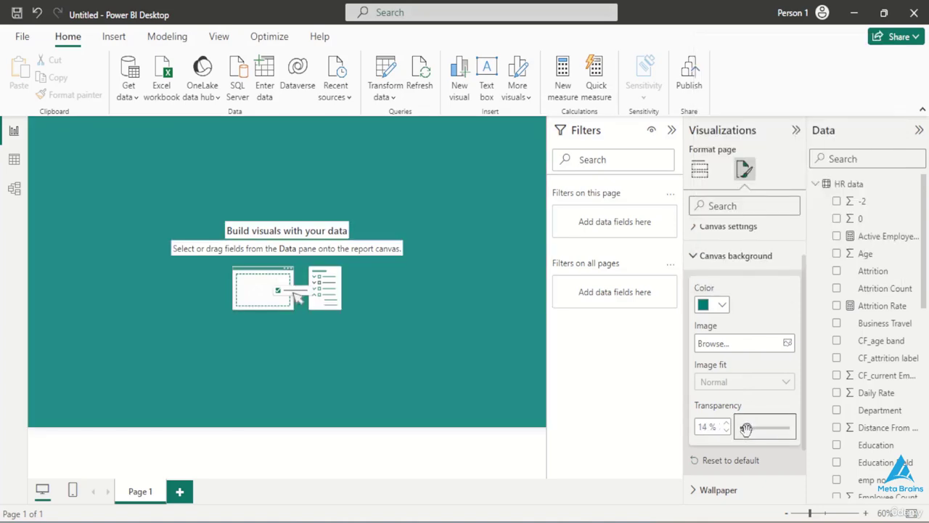
left_click_drag(746, 427, 725, 434)
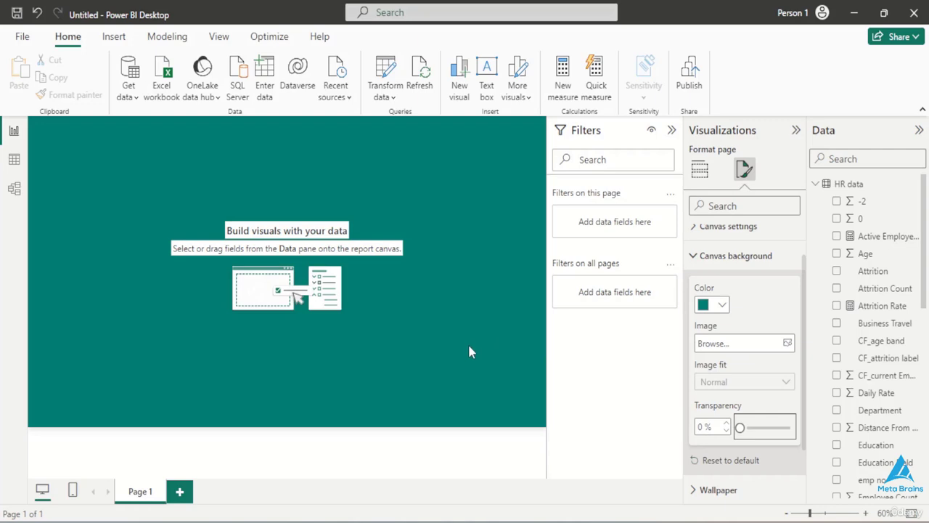
- Add an empty Card visual to the report page and open its formatting options
left_click(699, 170)
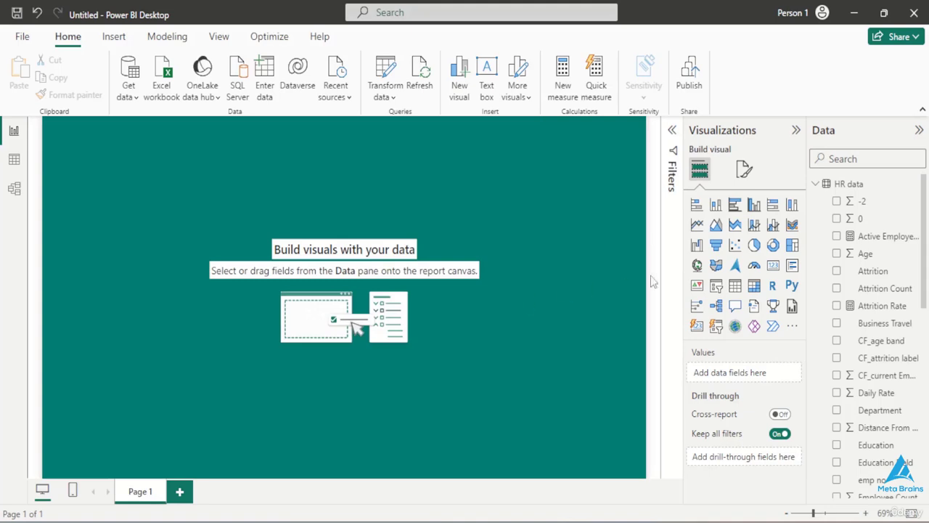
left_click(772, 265)
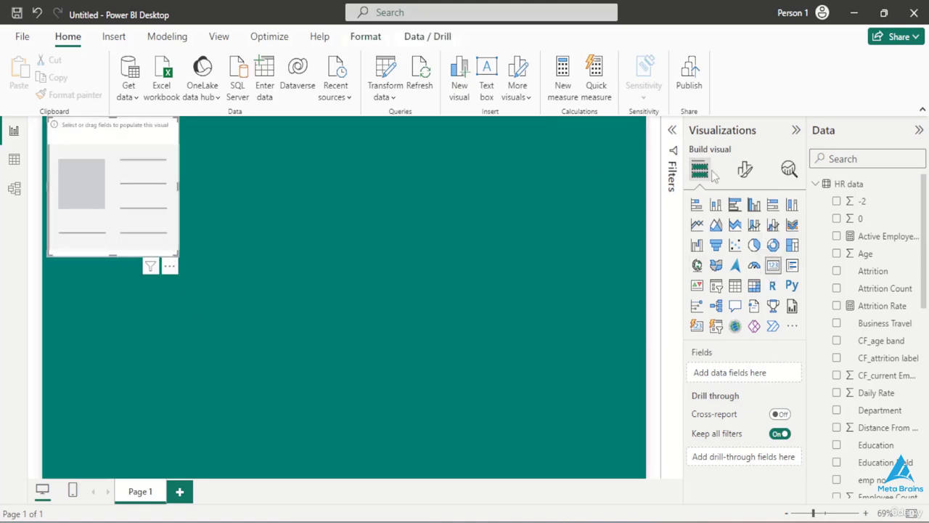
left_click(745, 169)
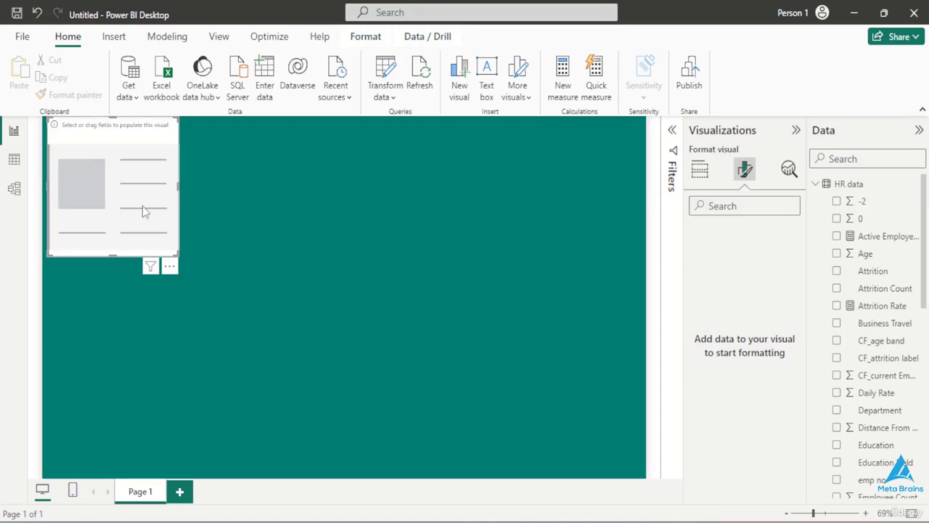
- Populate the empty card with the Employee Count field from the HR data table
left_click(698, 169)
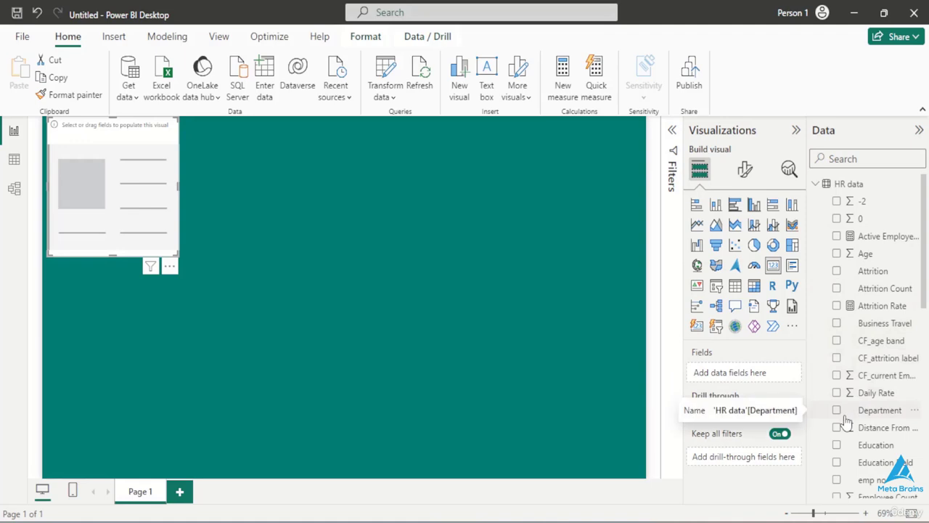
scroll(845, 385, "down", 3)
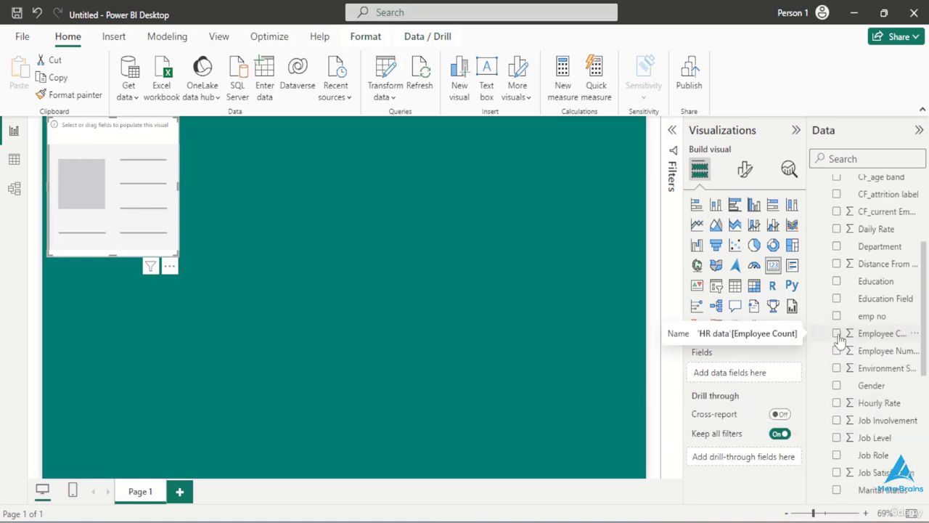
left_click(837, 333)
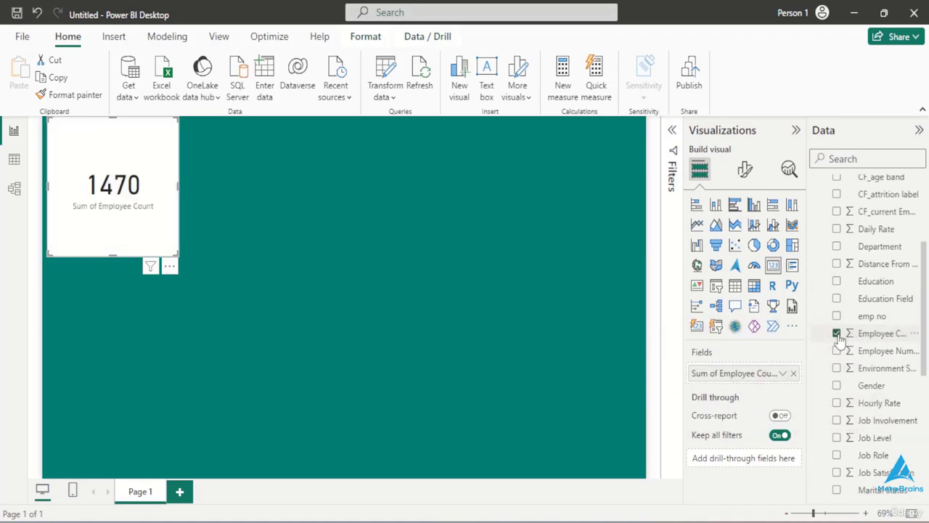
- Set the Employee Count card's height to 95 and its width to 165
left_click(744, 169)
left_click(744, 234)
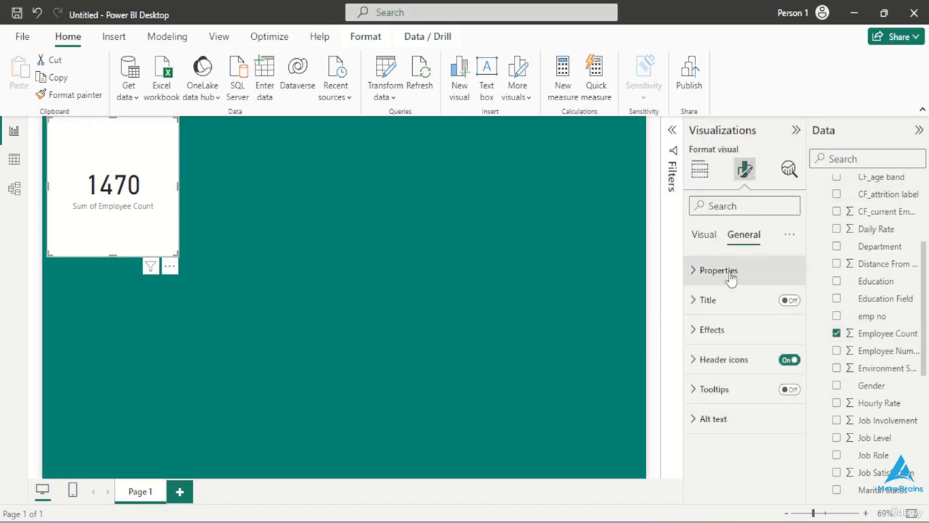
left_click(695, 273)
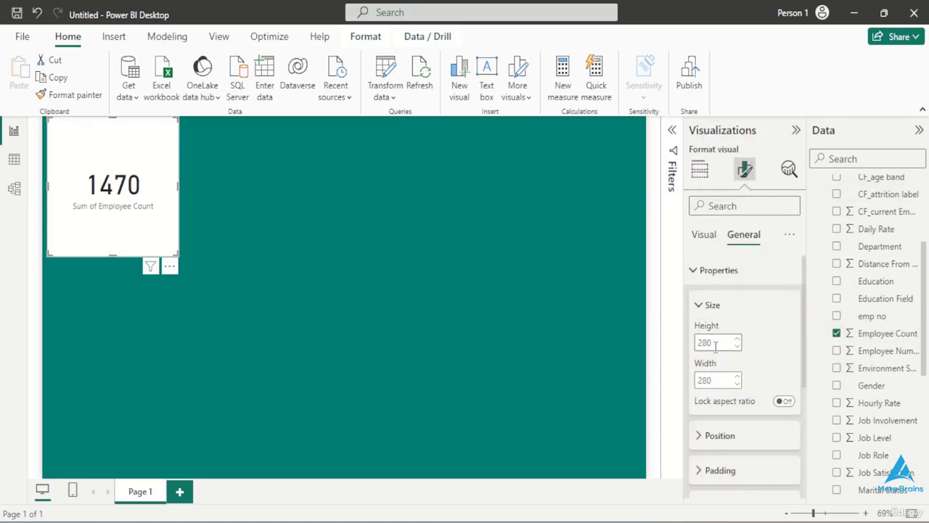
double_click(715, 344)
key("BackSpace")
type("95")
double_click(715, 376)
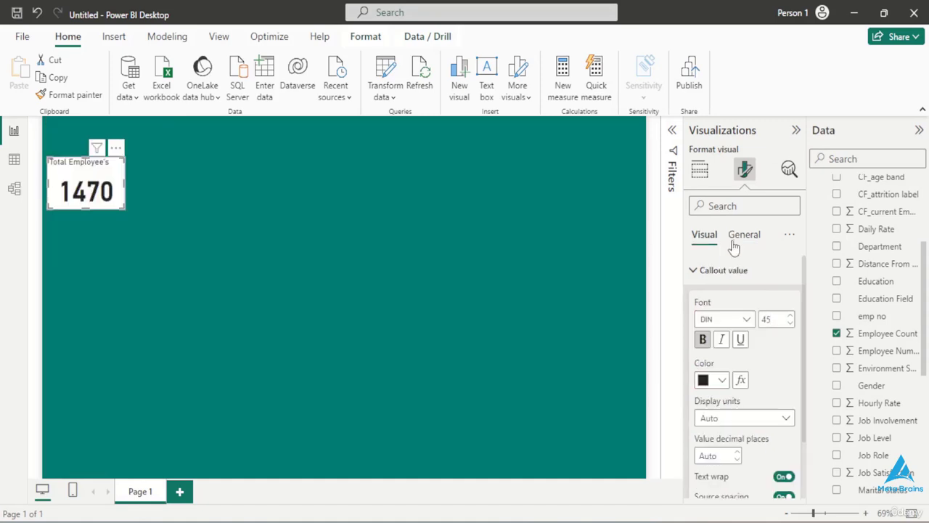
- Centre the card's "Total Employee's" title horizontally and make it bold
left_click(739, 241)
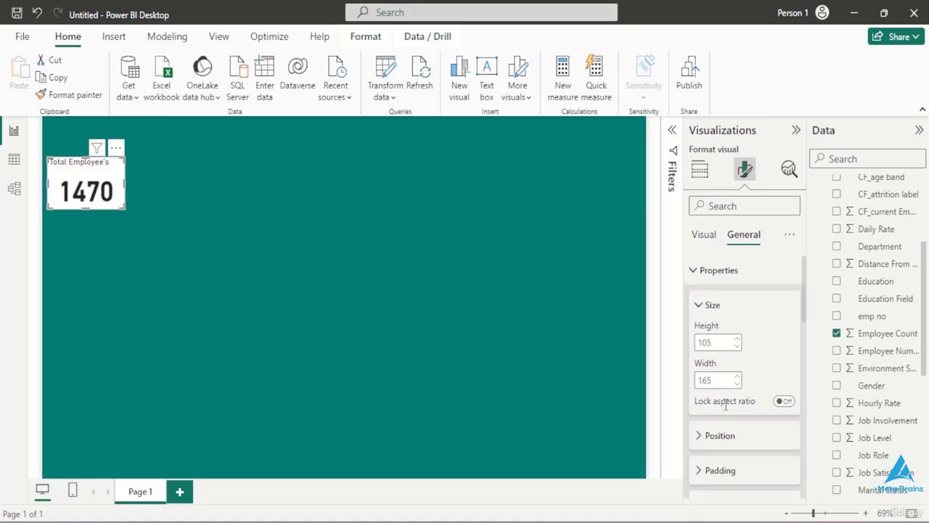
scroll(725, 406, "down", 10)
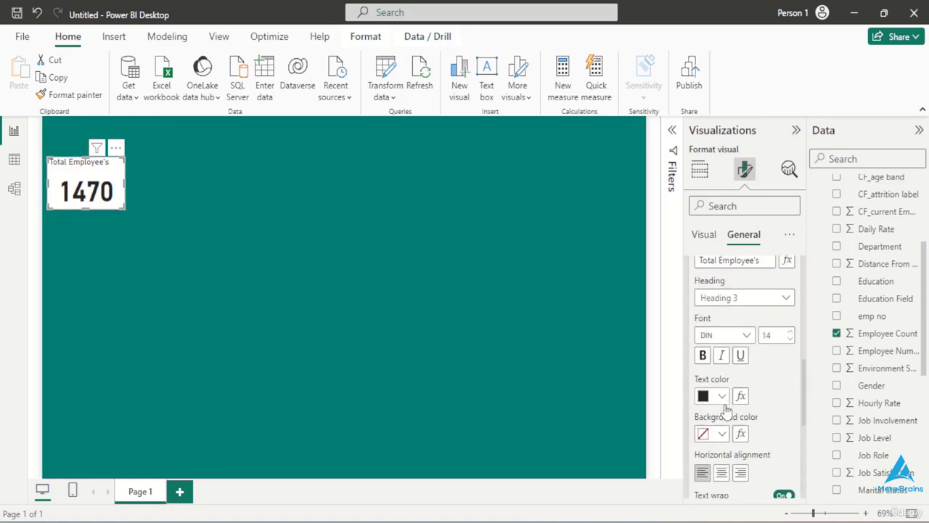
scroll(725, 411, "down", 2)
left_click(722, 417)
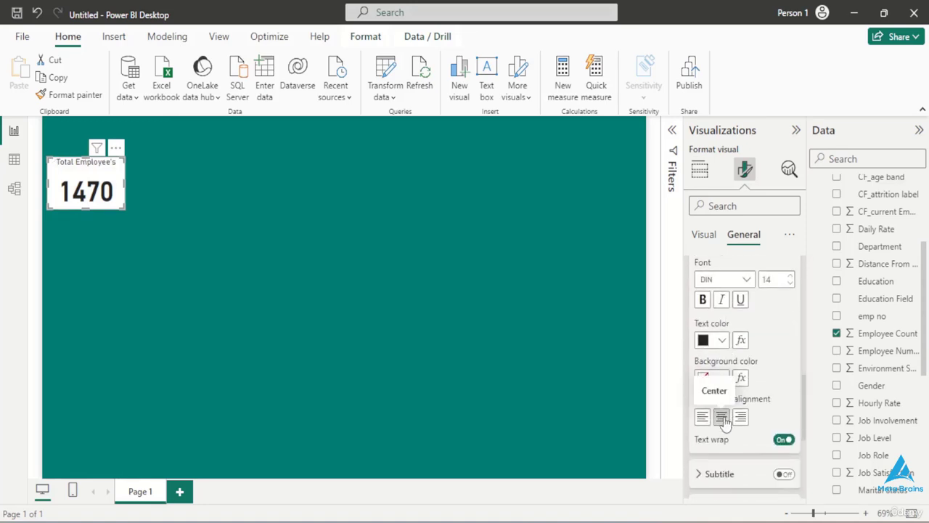
left_click(703, 305)
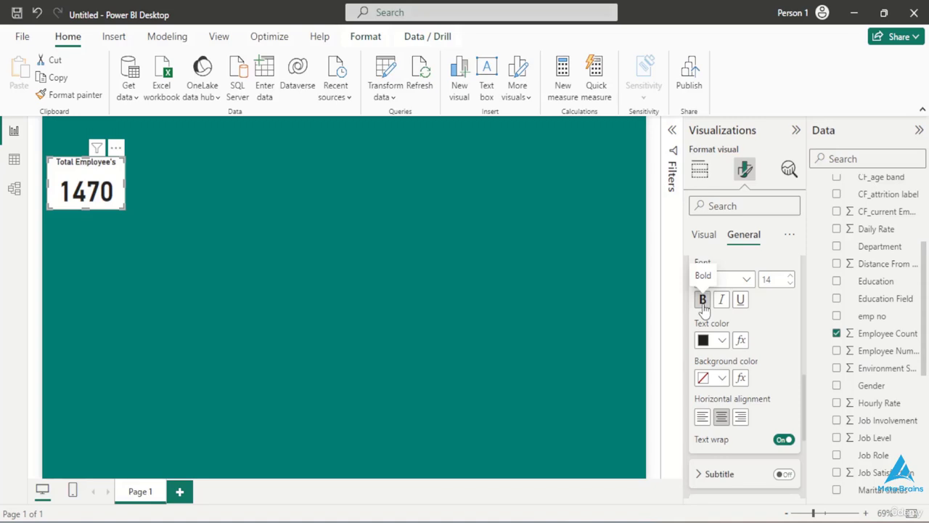
- Turn off the background effect of the Total Employee's card
scroll(734, 430, "down", 3)
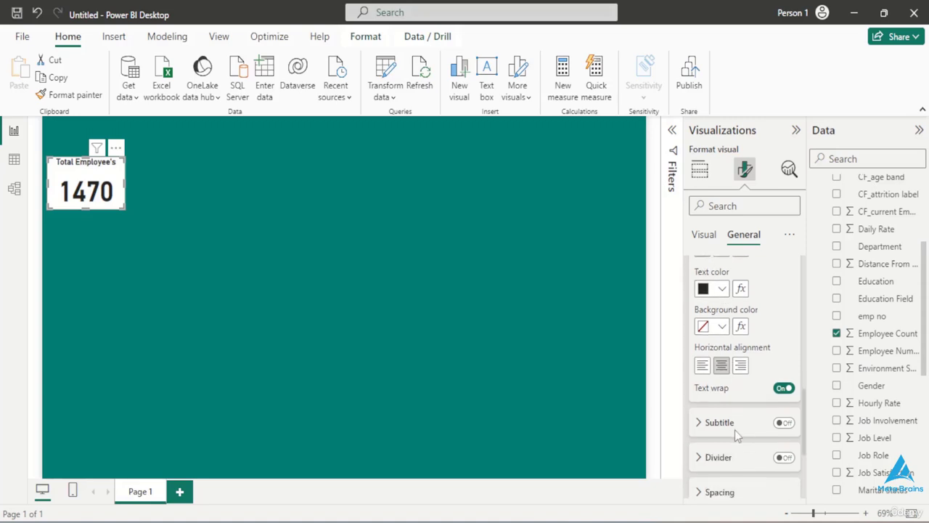
scroll(735, 429, "up", 1)
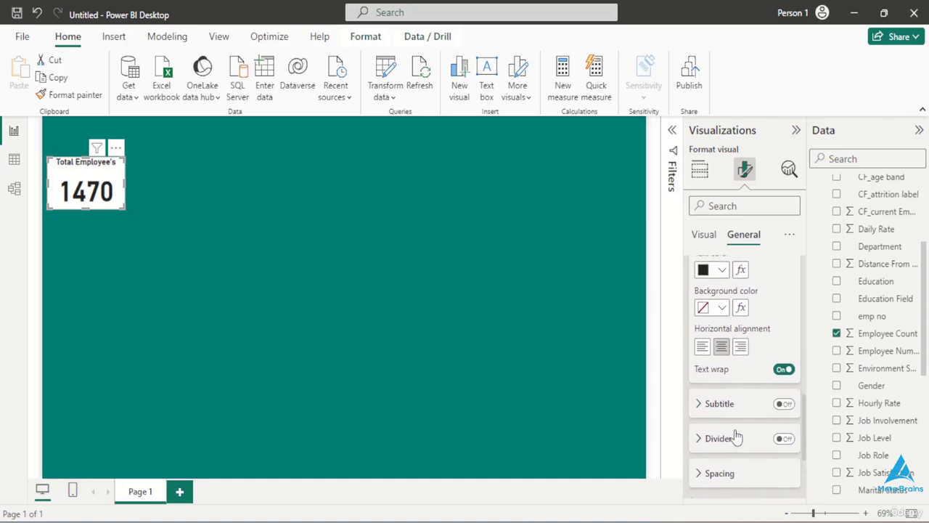
scroll(735, 429, "up", 3)
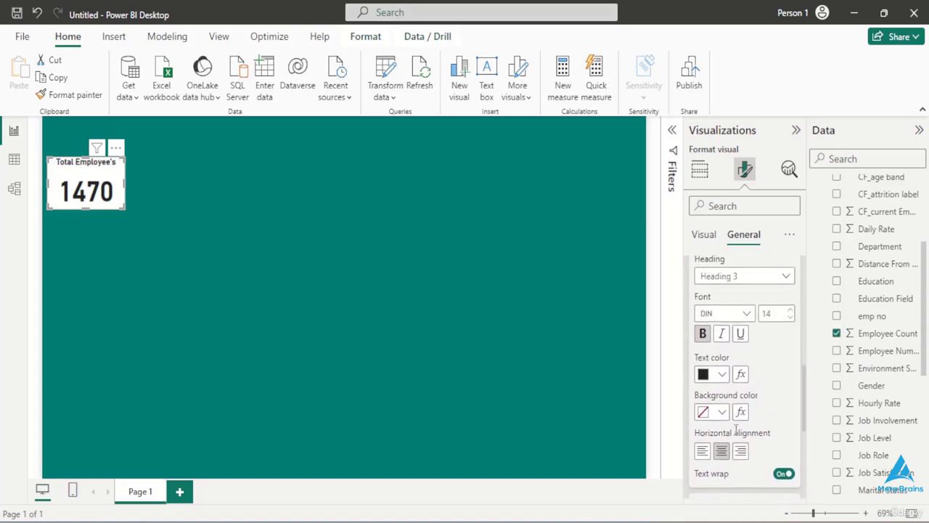
scroll(738, 435, "down", 6)
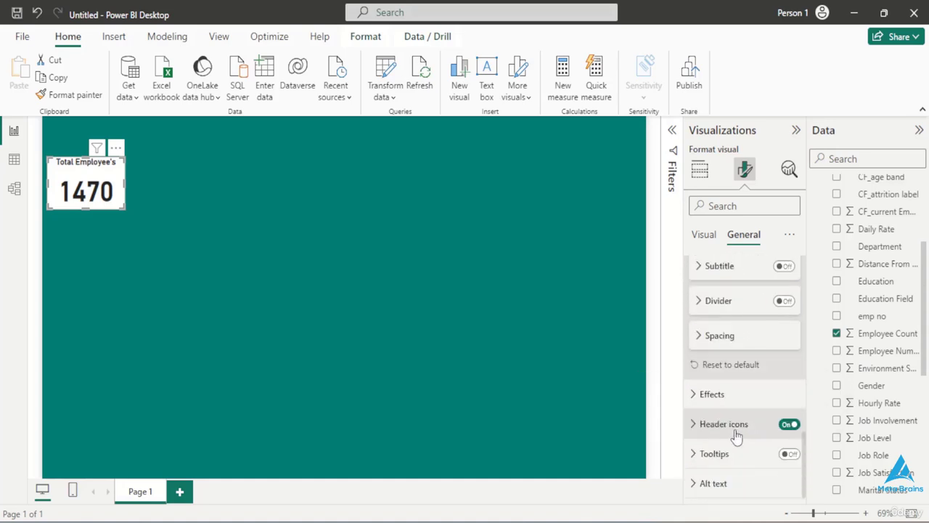
left_click(695, 394)
left_click(782, 430)
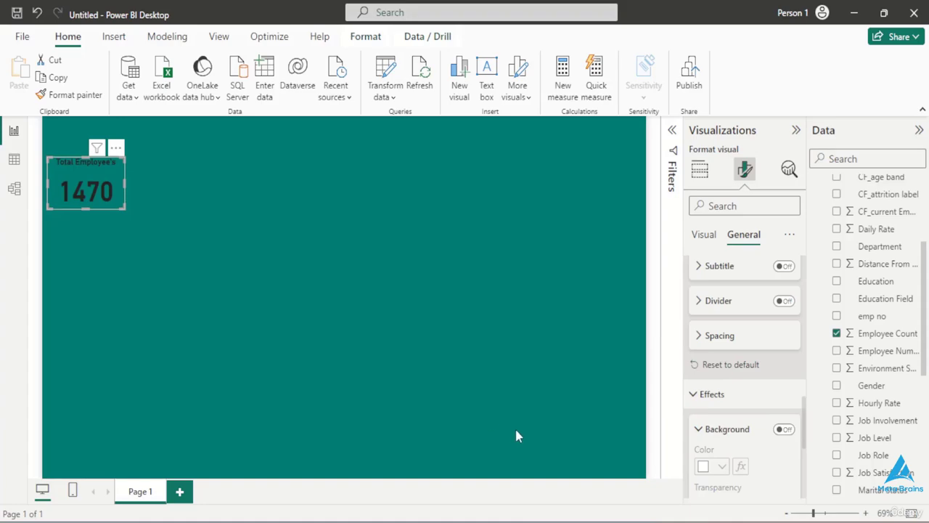
- Switch to Color Hunt in Chrome, copy the pale yellow hex code #F1F5A8, and return to the Power BI report
left_click(645, 521)
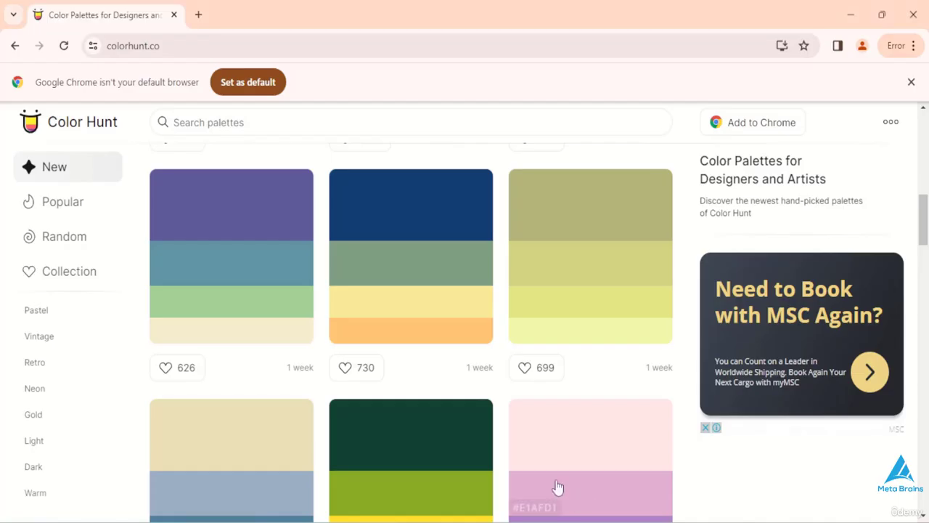
left_click(561, 338)
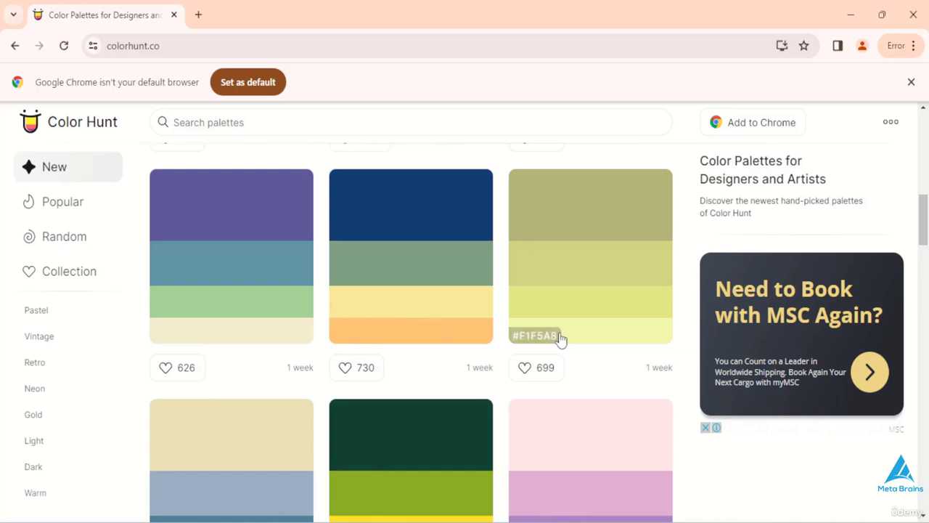
left_click(552, 336)
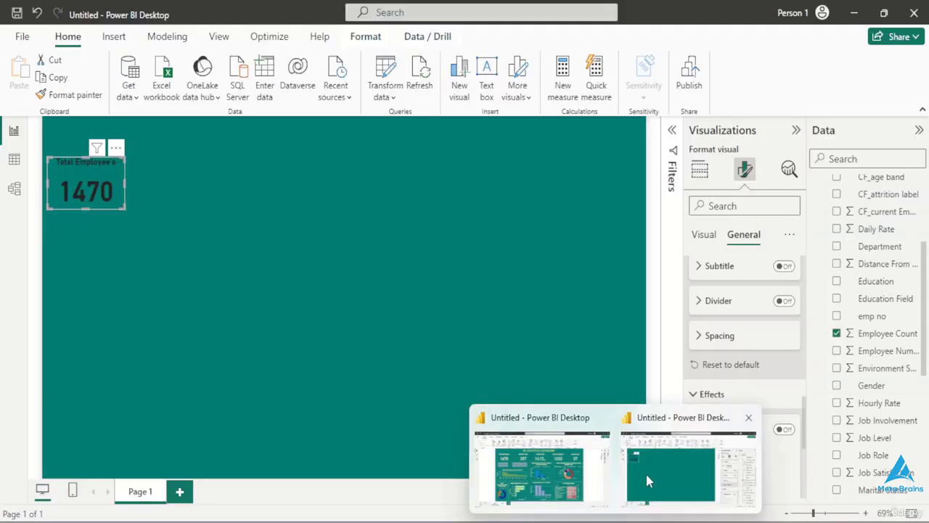
left_click(645, 471)
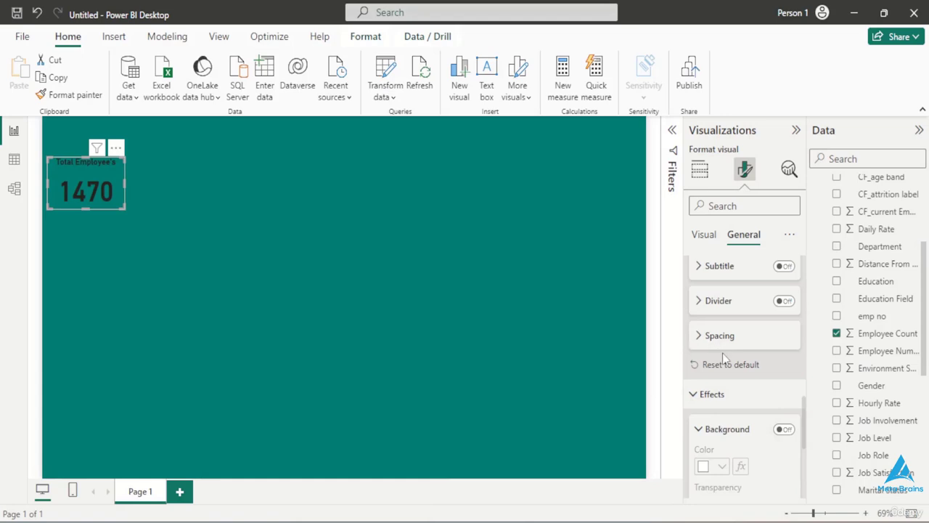
- Set the text colour of the card's "Total Employee's" title to the copied hex code #F1F5A8
scroll(722, 358, "up", 1)
scroll(723, 360, "up", 3)
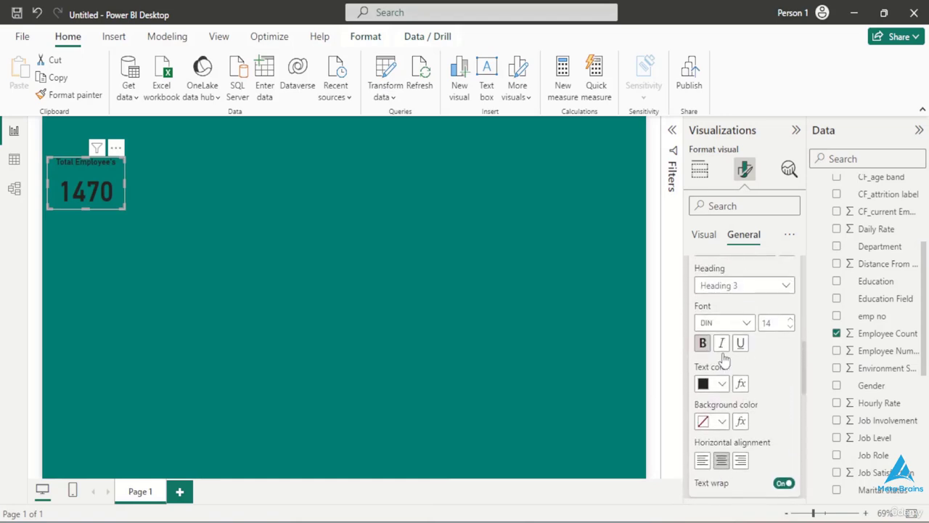
scroll(724, 359, "up", 1)
scroll(724, 360, "down", 1)
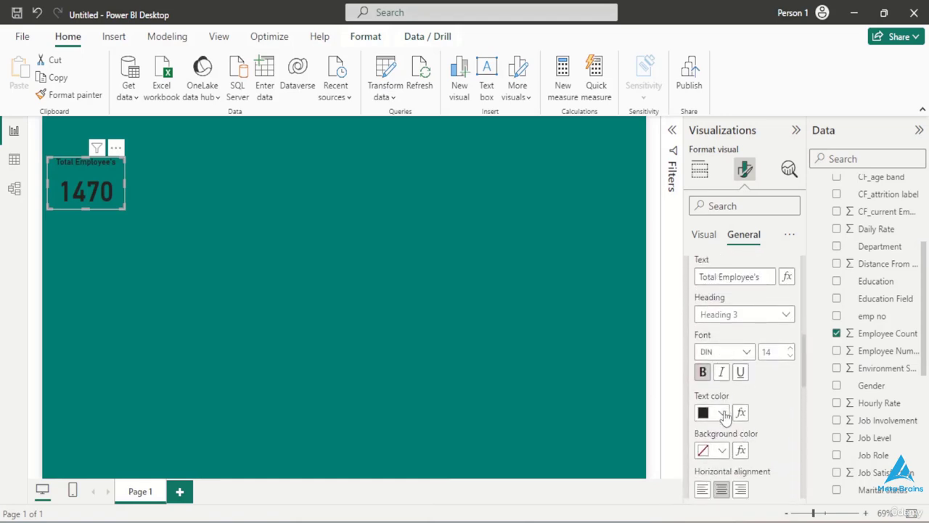
left_click(722, 412)
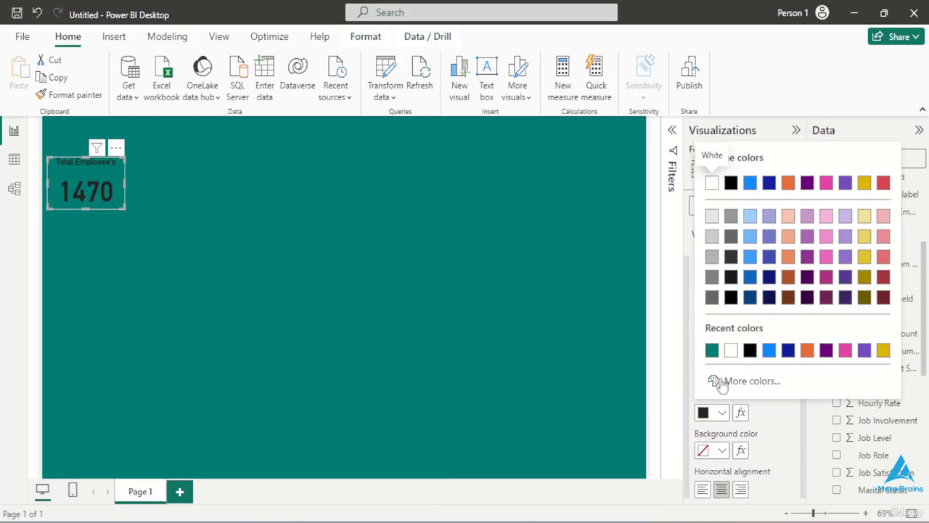
left_click(729, 382)
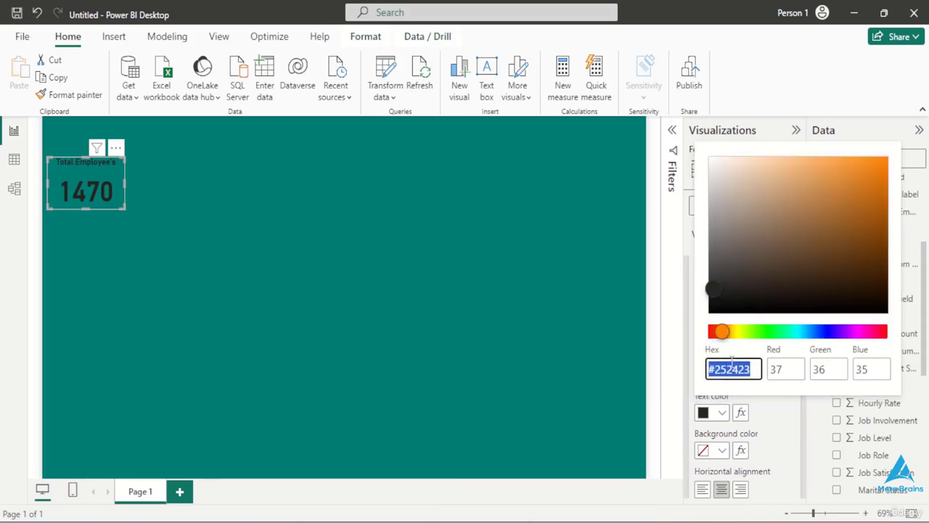
key("BackSpace")
key("ctrl+v")
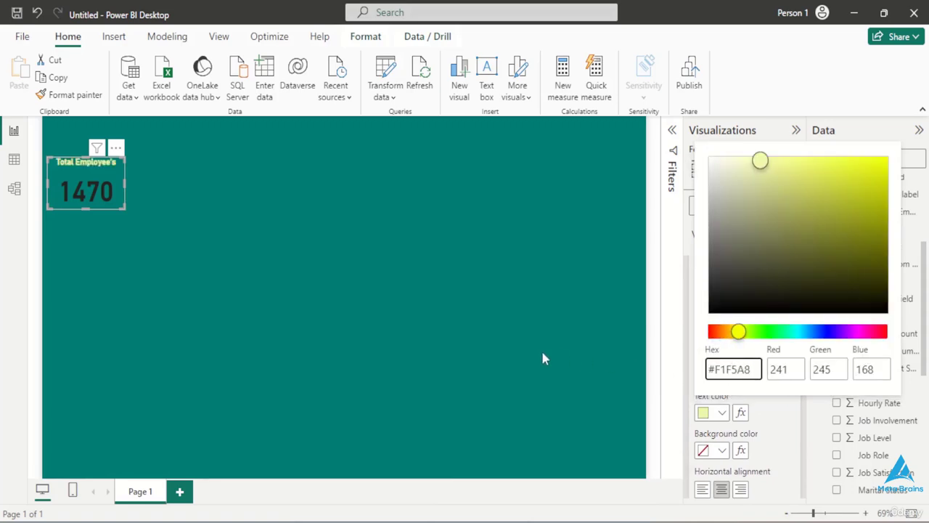
left_click(507, 356)
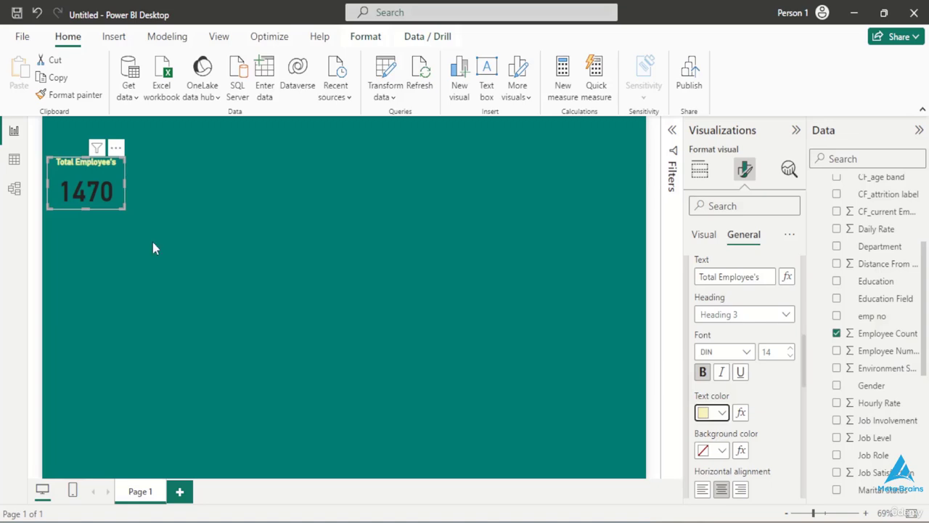
- Set the card's callout value colour to the recent cream colour #FFF3C7
left_click(704, 234)
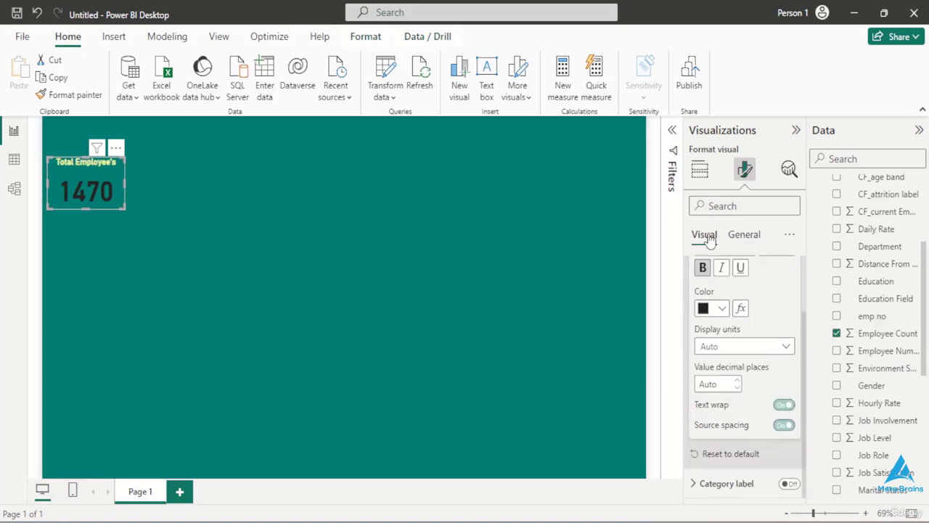
scroll(714, 305, "up", 1)
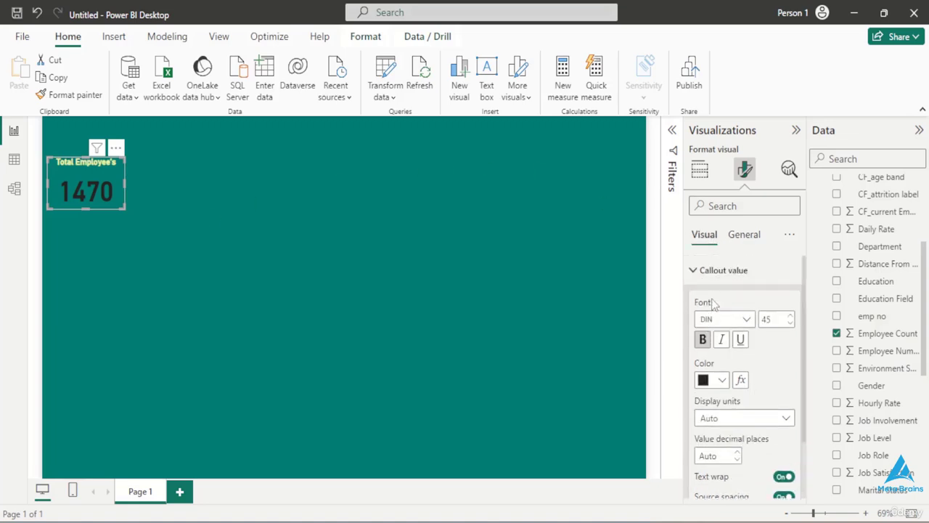
scroll(718, 381, "down", 1)
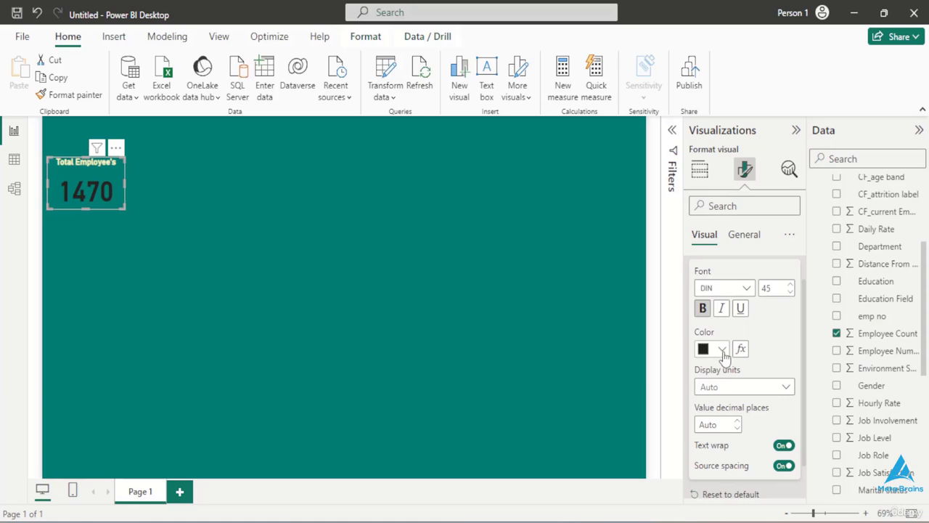
left_click(722, 350)
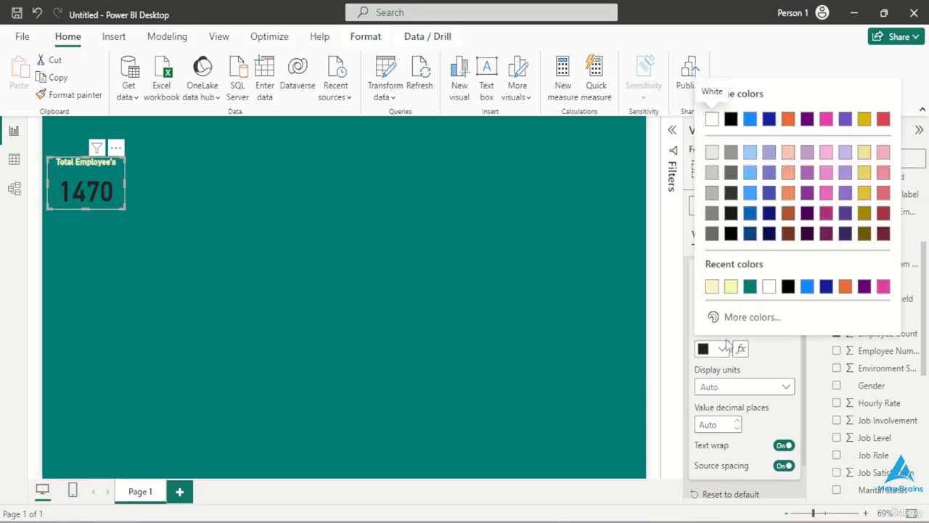
left_click(711, 286)
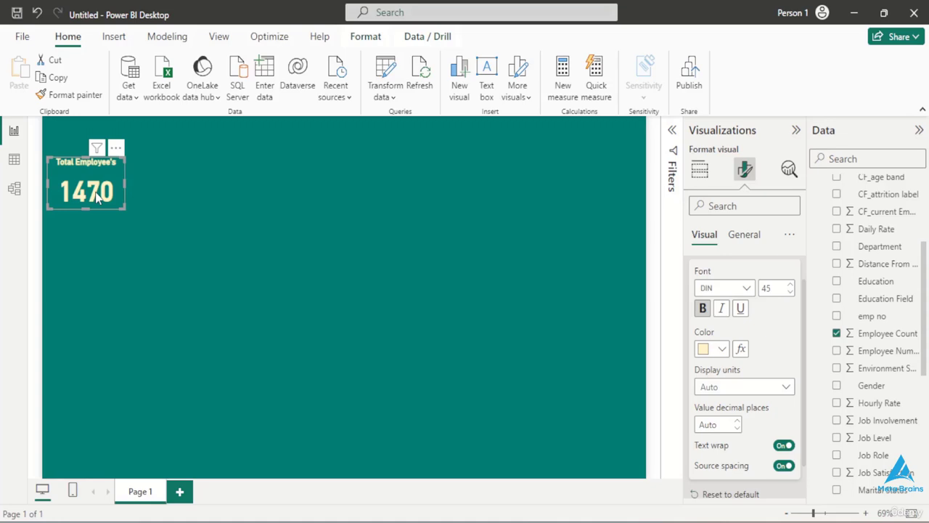
- Copy the formatted Total Employee's card and paste four duplicates onto the page
key("ctrl+c")
key("ctrl+v")
key("ctrl+v")
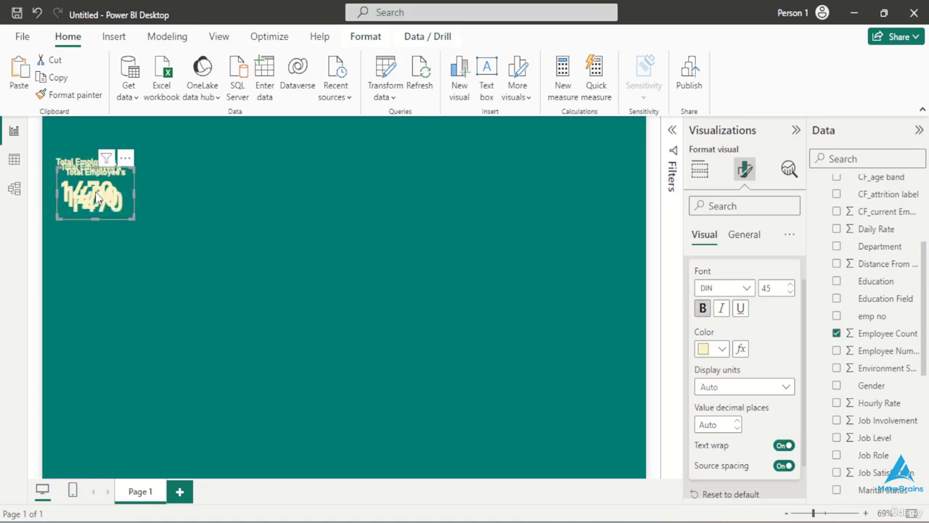
key("ctrl+v")
key("ctrl+v")
- Spread the four duplicated cards out in a row beside the original card across the top of the page
left_click_drag(95, 193, 409, 185)
left_click_drag(516, 186, 562, 177)
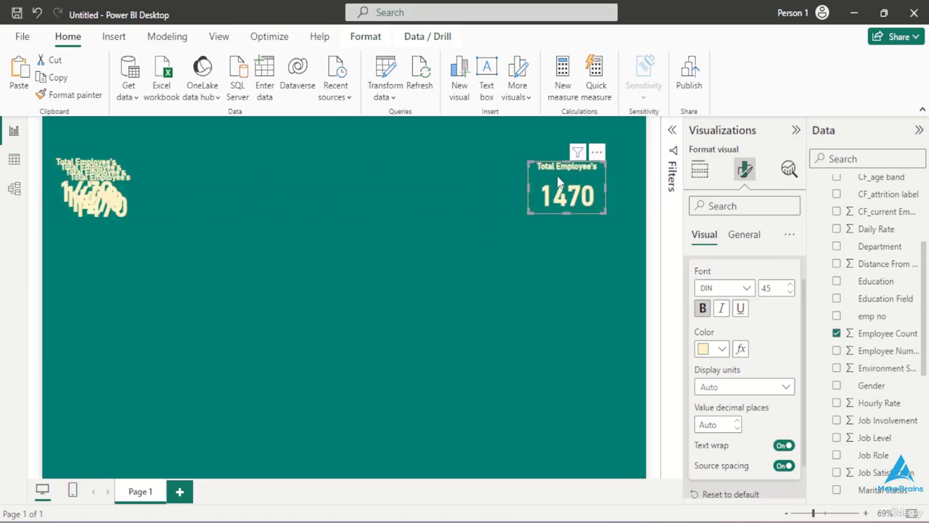
left_click_drag(89, 188, 445, 183)
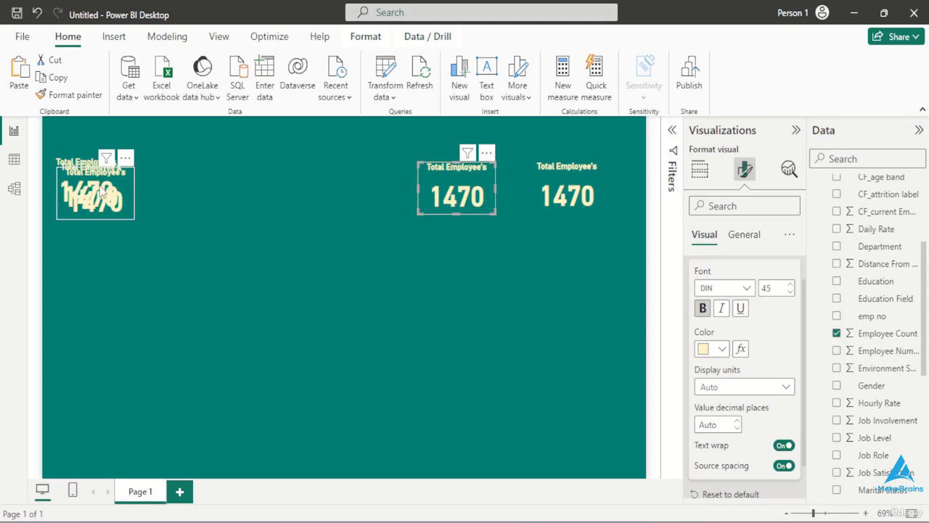
left_click_drag(102, 176, 351, 167)
left_click_drag(118, 192, 233, 190)
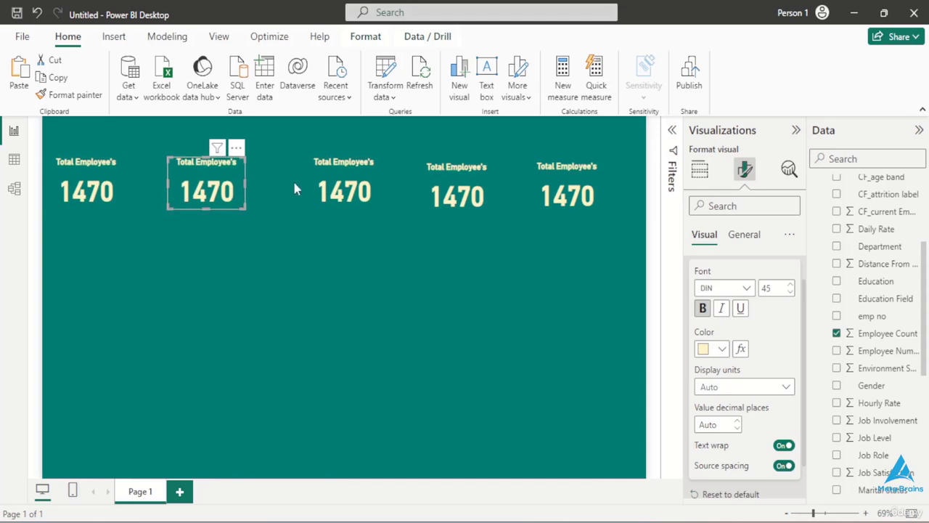
- Replace the Employee Count field with Attrition count in the second KPI card
left_click(836, 333)
scroll(840, 298, "up", 5)
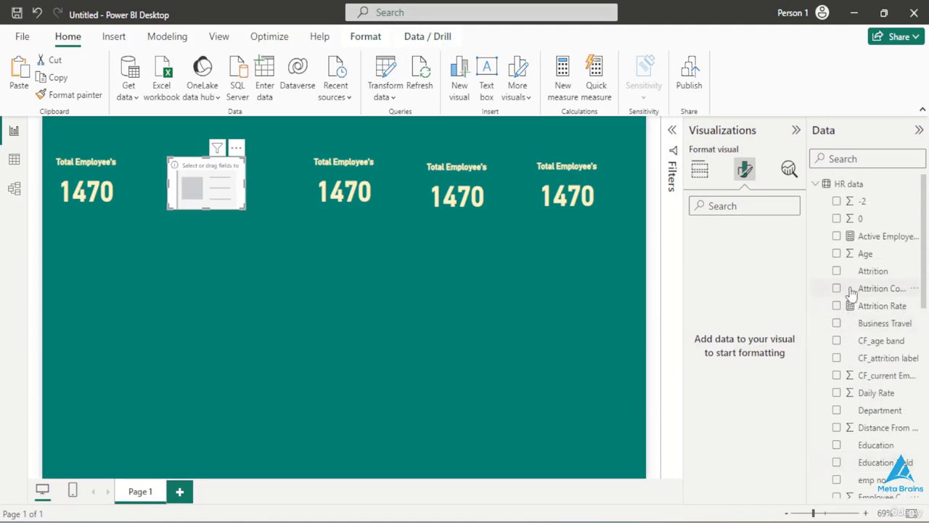
left_click(836, 289)
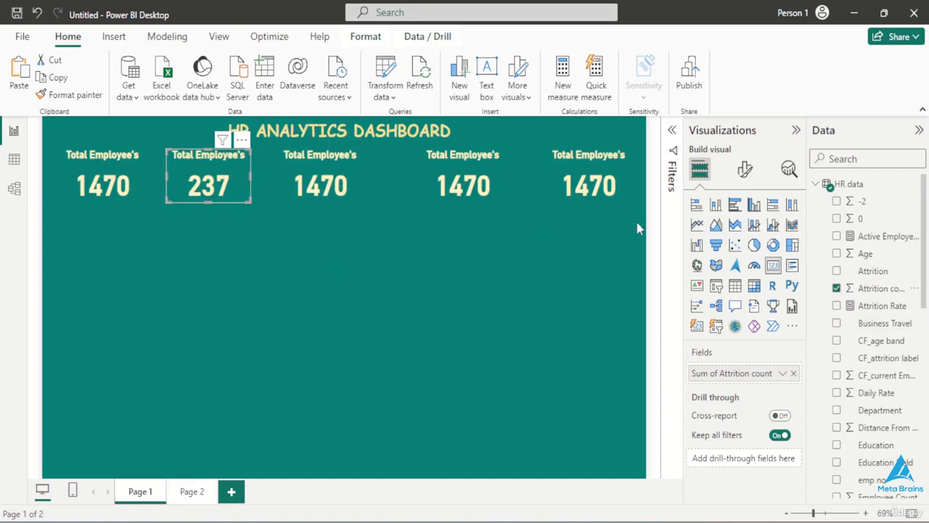
- Change the second card's title text to "Attrition Count"
left_click(744, 175)
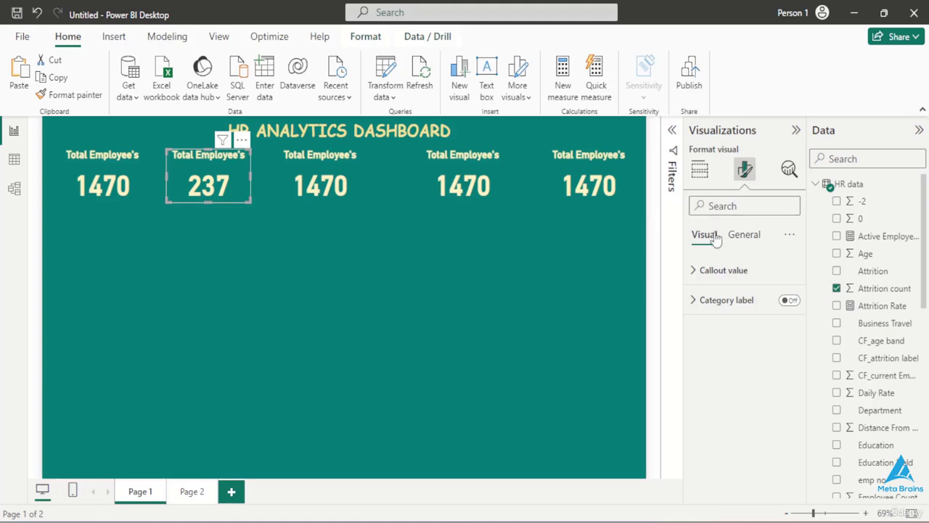
left_click(744, 234)
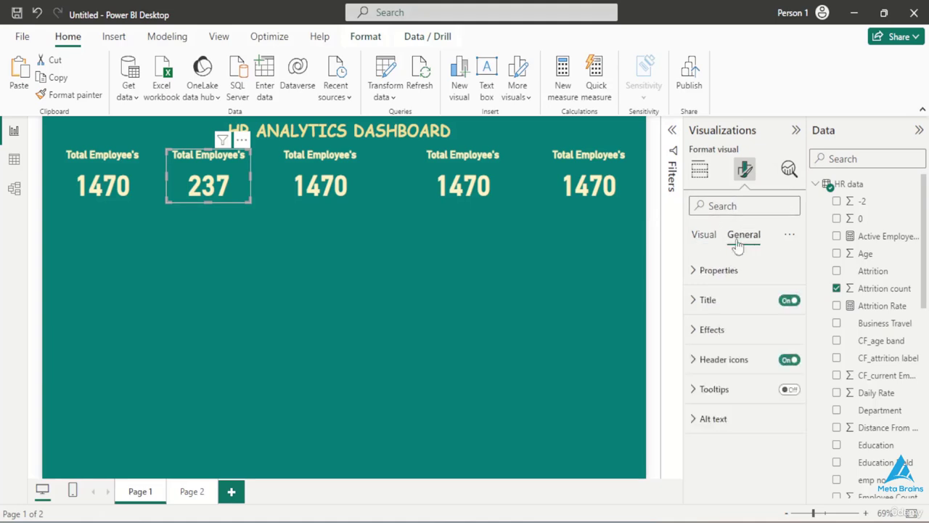
left_click(710, 312)
left_click(764, 372)
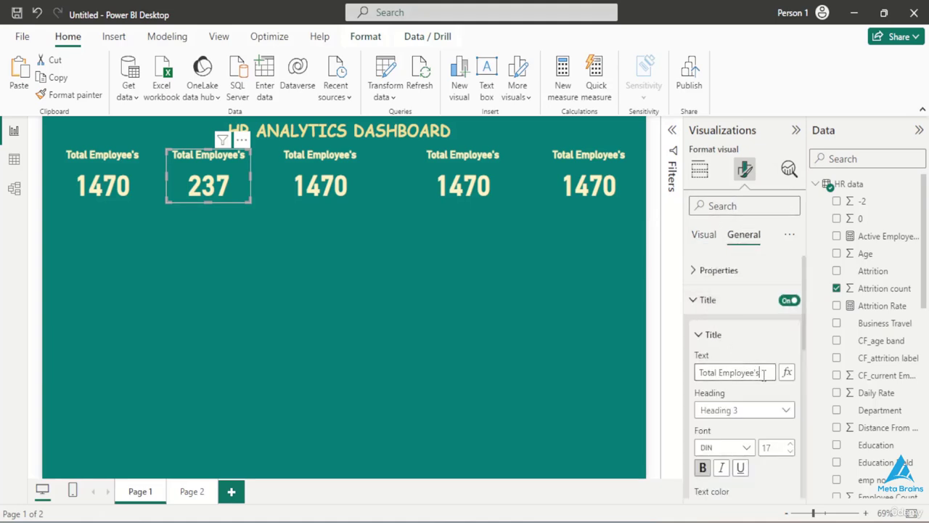
key("ctrl+a")
type("To")
type("A")
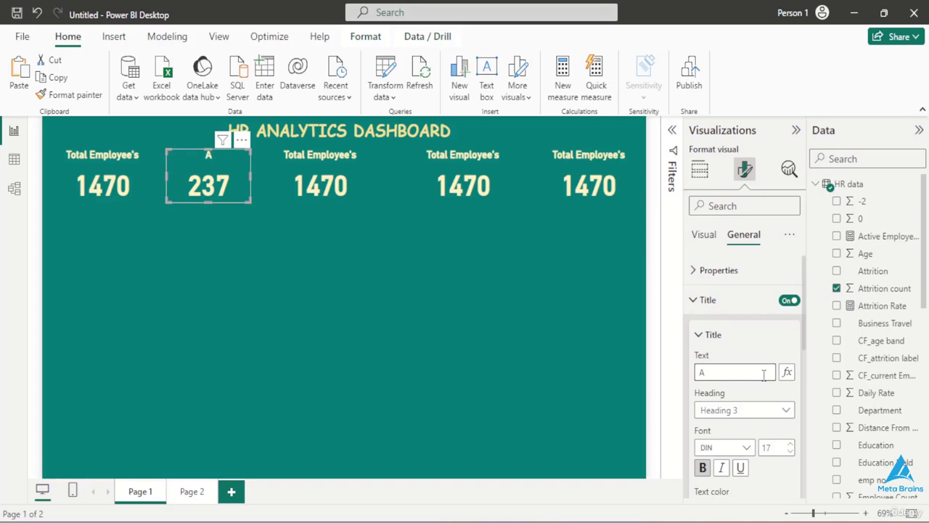
type("ttrition Count")
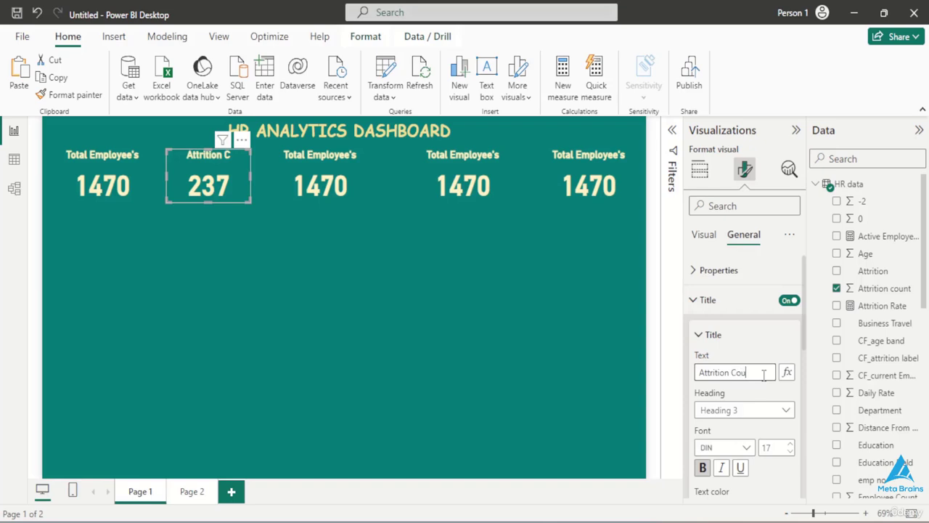
- Replace the Employee Count field with the Attrition Rate measure in the third KPI card
left_click(287, 187)
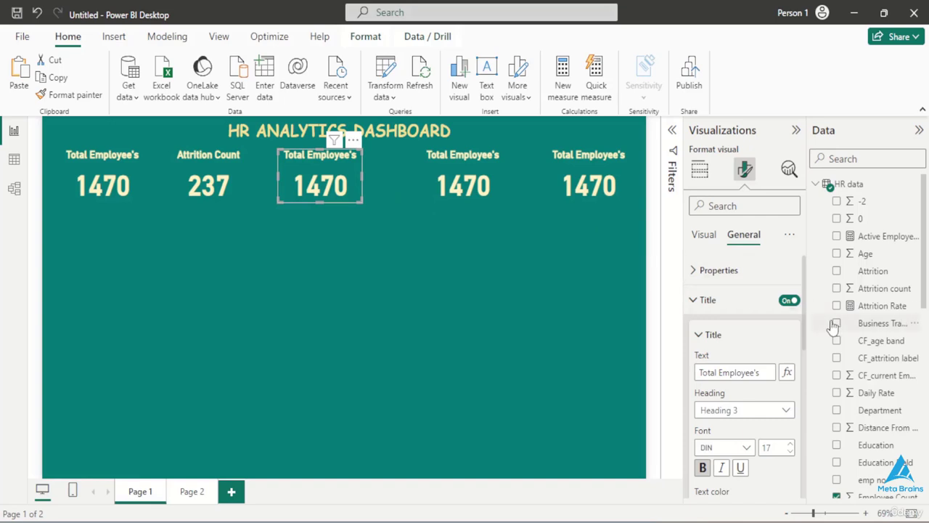
scroll(833, 326, "down", 3)
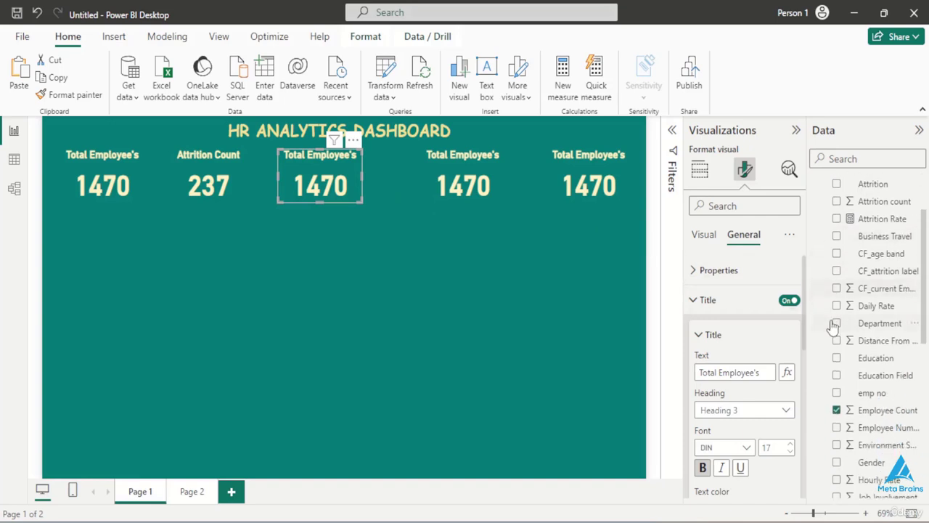
left_click(836, 410)
scroll(837, 349, "up", 3)
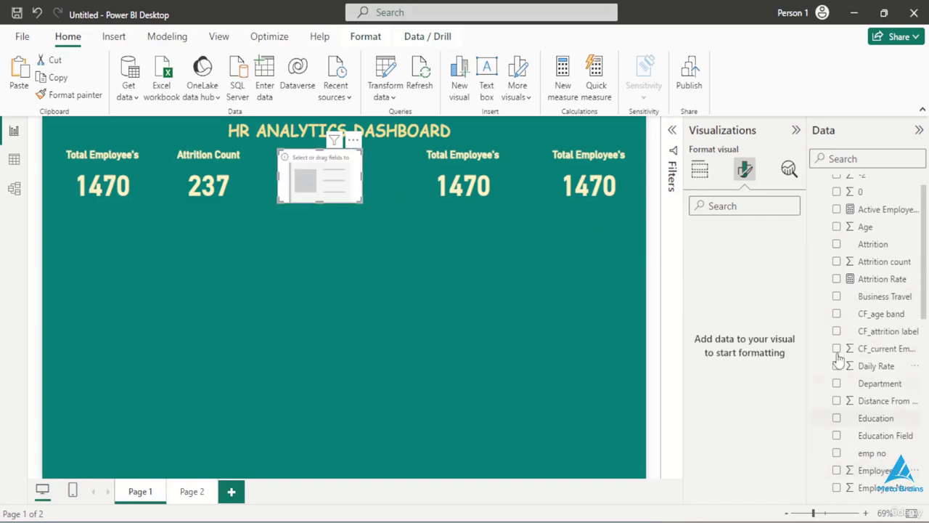
left_click(836, 278)
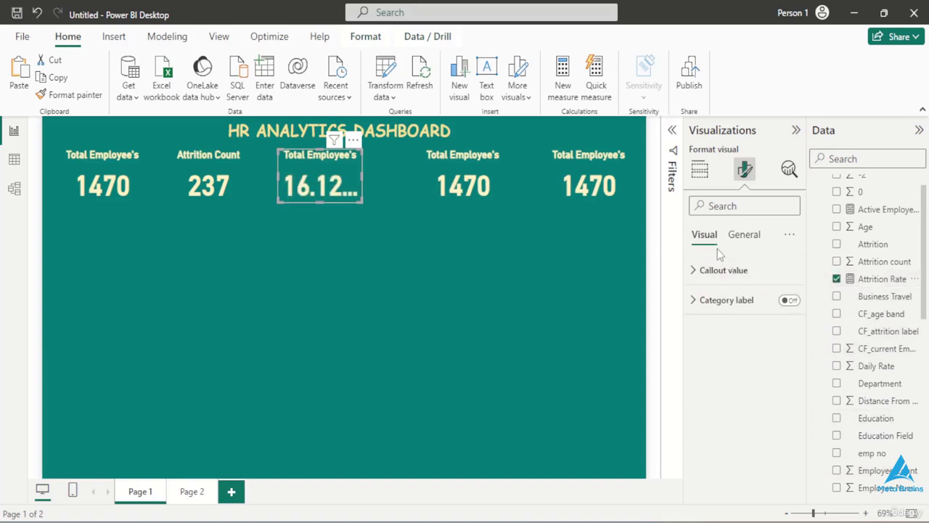
- Change the third card's title text to "Attrition Rate"
left_click(738, 236)
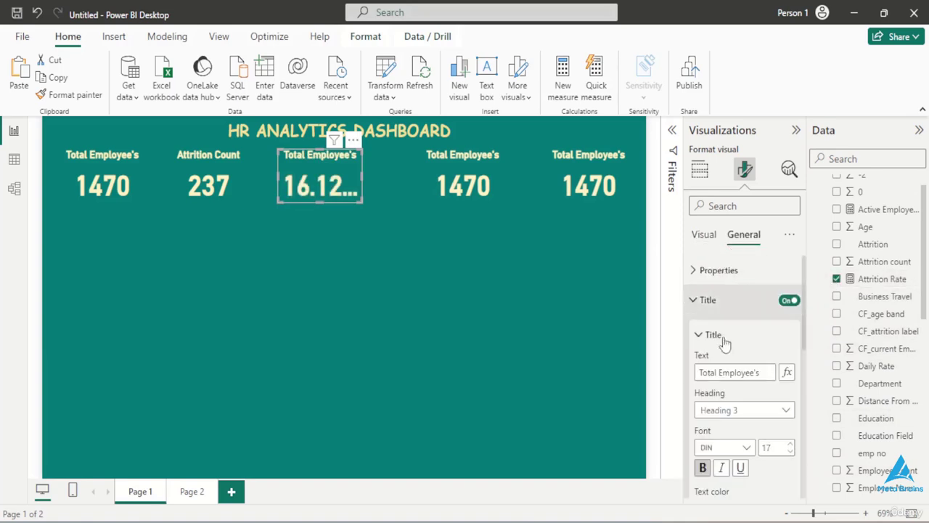
left_click(760, 371)
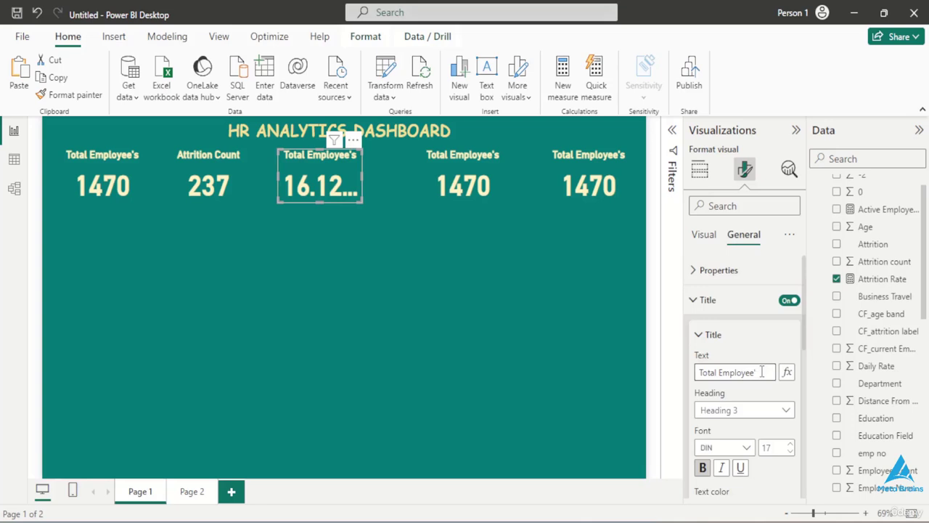
key("BackSpace")
key("BackSpace")
key("BackSpace")
key("BackSpace")
key("BackSpace")
key("BackSpace")
key("BackSpace")
key("BackSpace")
key("BackSpace")
key("BackSpace")
key("BackSpace")
key("BackSpace")
key("BackSpace")
key("BackSpace")
key("BackSpace")
key("BackSpace")
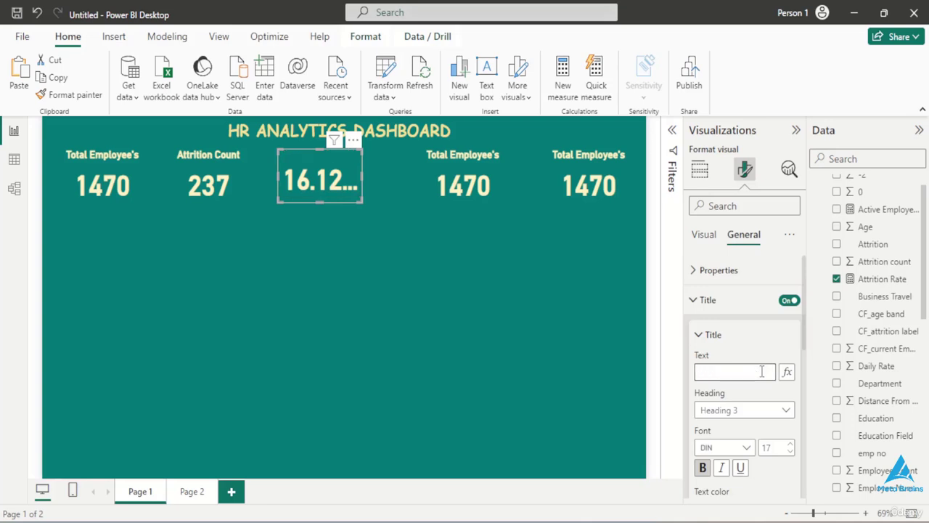
type("Attritio")
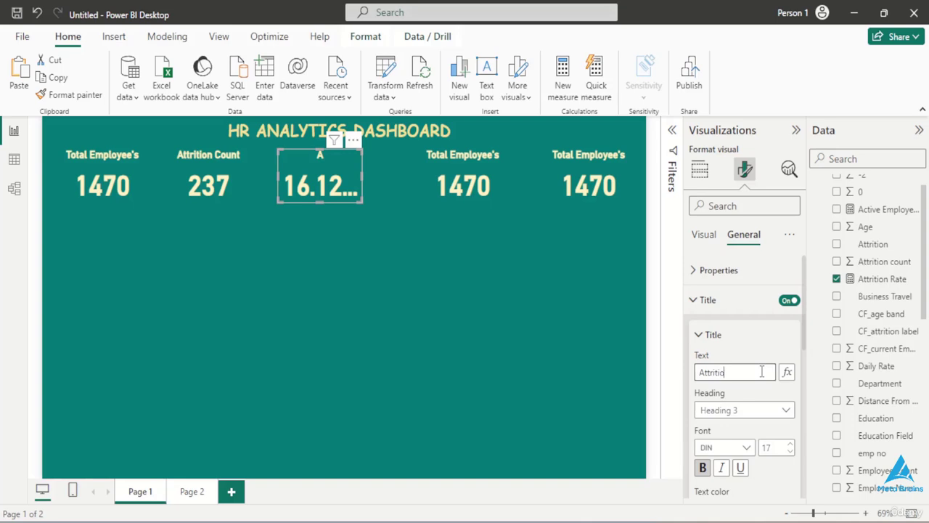
type("n Rate")
- Change the fourth card's title text to "Active Employees"
left_click(427, 188)
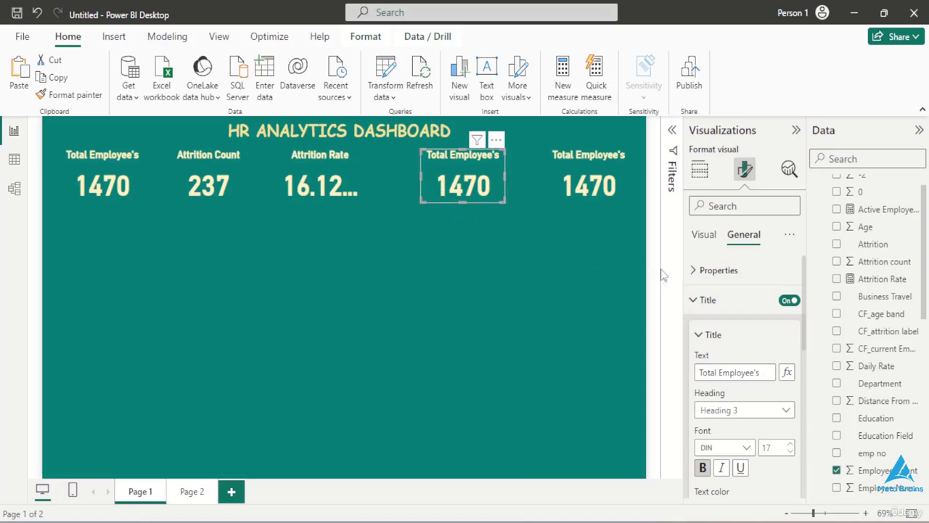
left_click(759, 372)
key("BackSpace")
key("BackSpace")
key("BackSpace")
key("BackSpace")
key("BackSpace")
key("BackSpace")
key("BackSpace")
key("BackSpace")
key("BackSpace")
key("BackSpace")
key("BackSpace")
key("BackSpace")
key("BackSpace")
key("BackSpace")
key("BackSpace")
key("BackSpace")
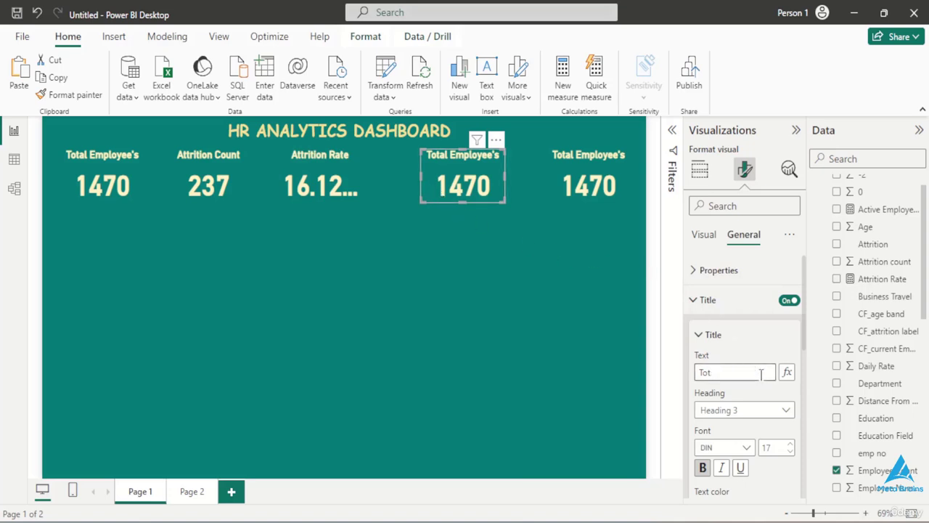
type("Act")
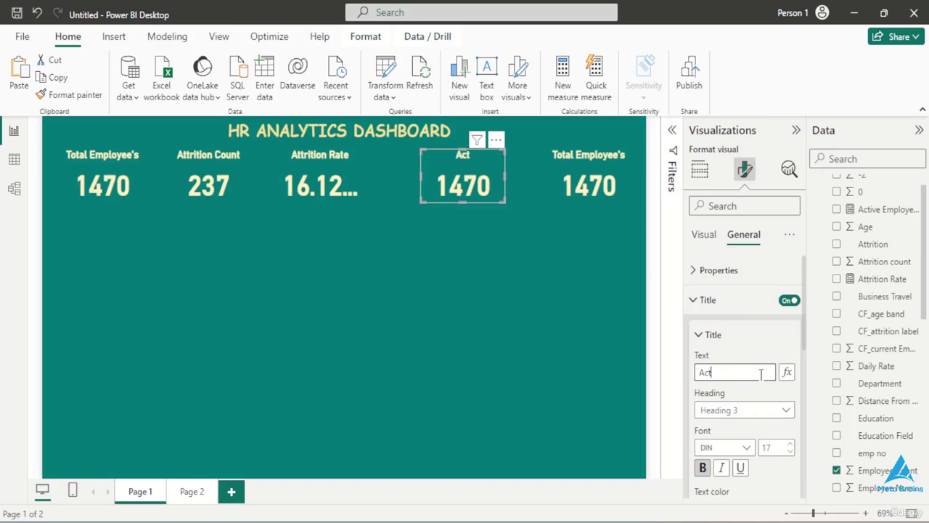
type("ive Emp")
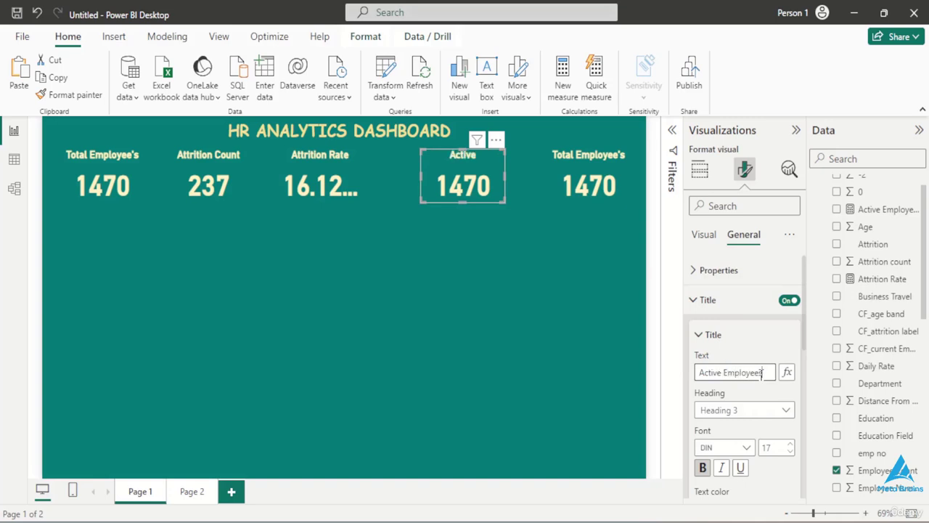
type("loyees")
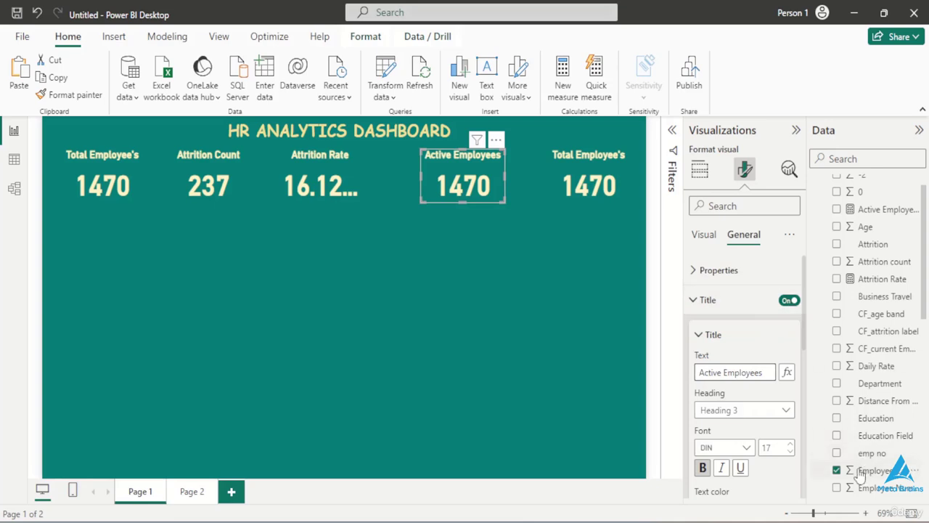
- Replace Employee Count with the active employees measure in the fourth card, and shift the last two cards slightly toward the others in the row
left_click(837, 470)
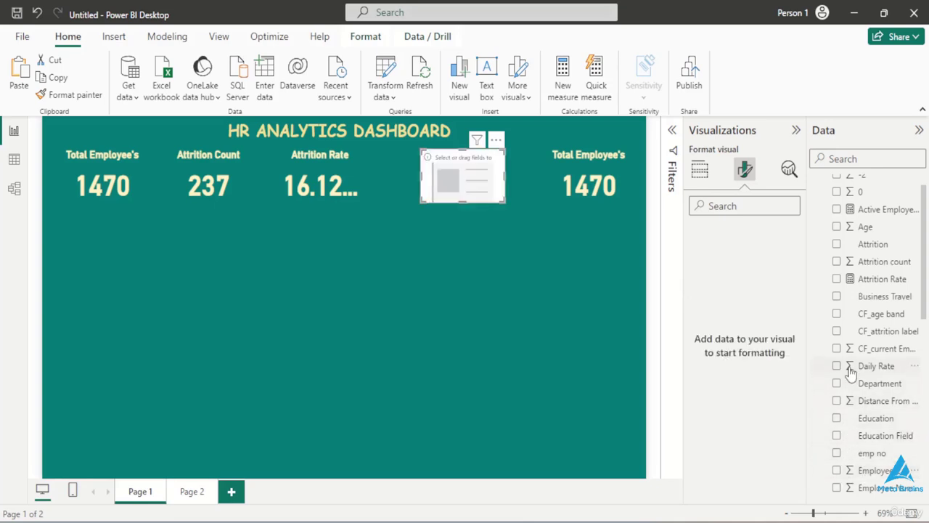
scroll(851, 370, "up", 1)
left_click(837, 236)
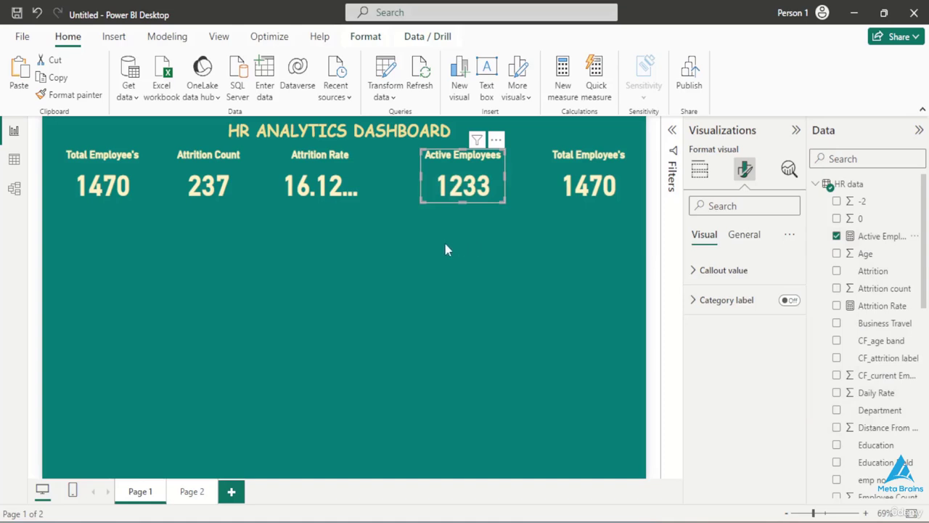
left_click_drag(424, 192, 409, 191)
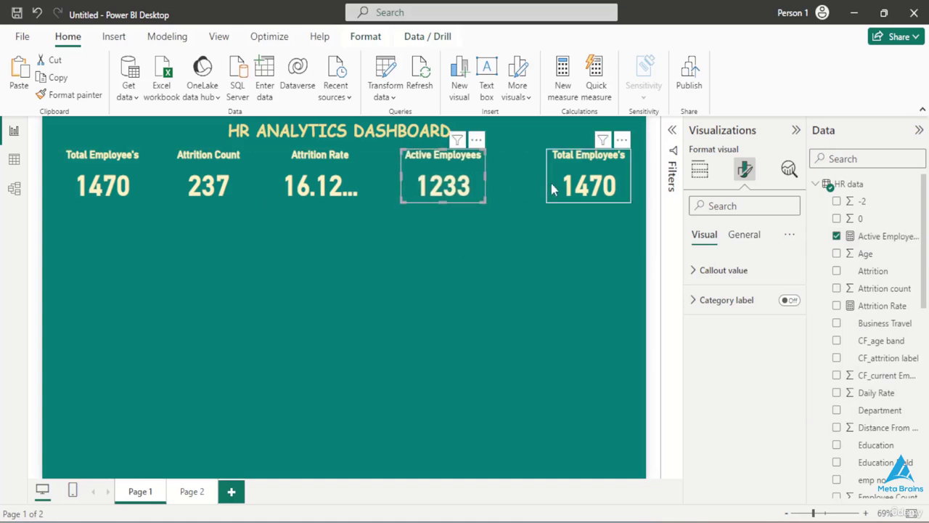
left_click_drag(551, 188, 540, 188)
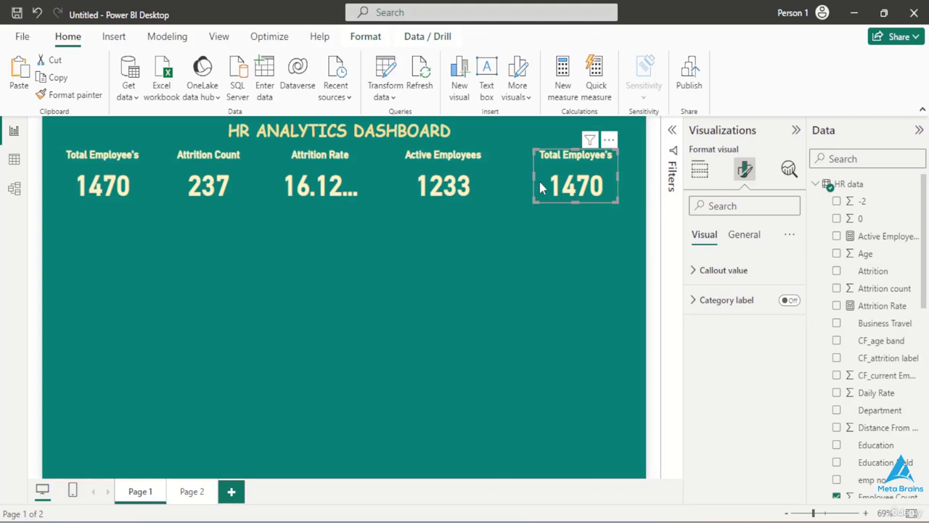
- Replace the Employee Count field with Age in the fifth KPI card
left_click(742, 236)
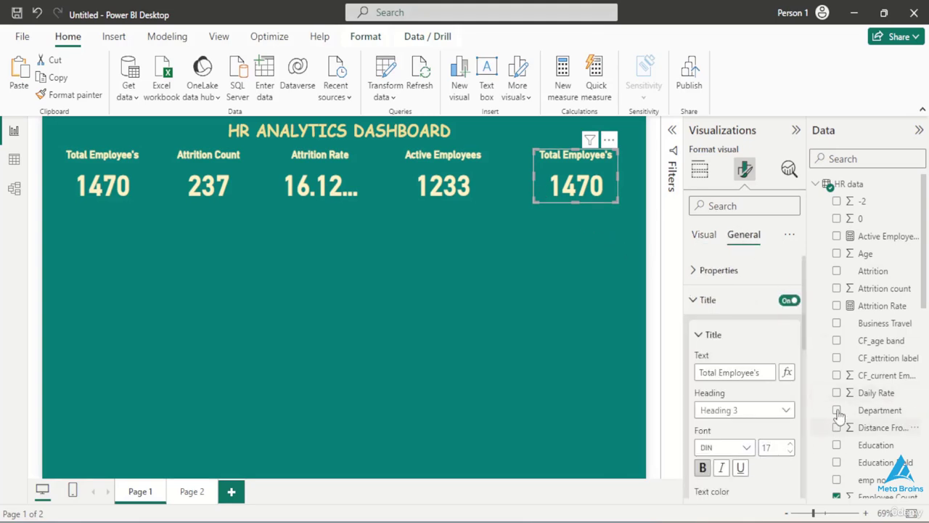
scroll(847, 427, "down", 3)
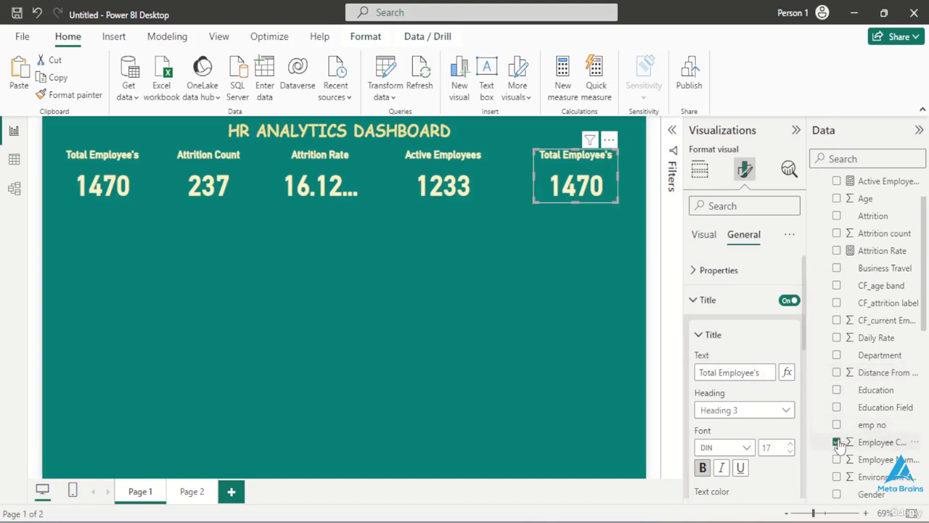
left_click(836, 441)
scroll(852, 391, "up", 3)
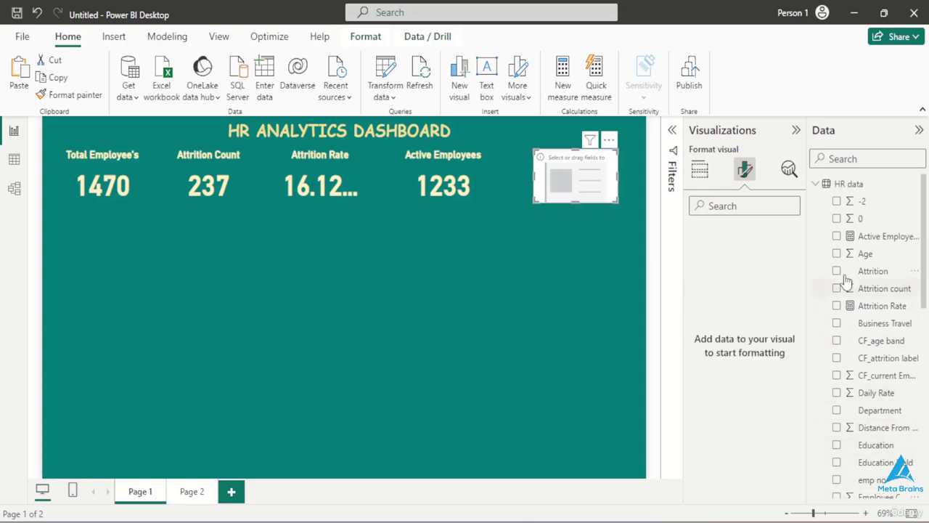
left_click(837, 253)
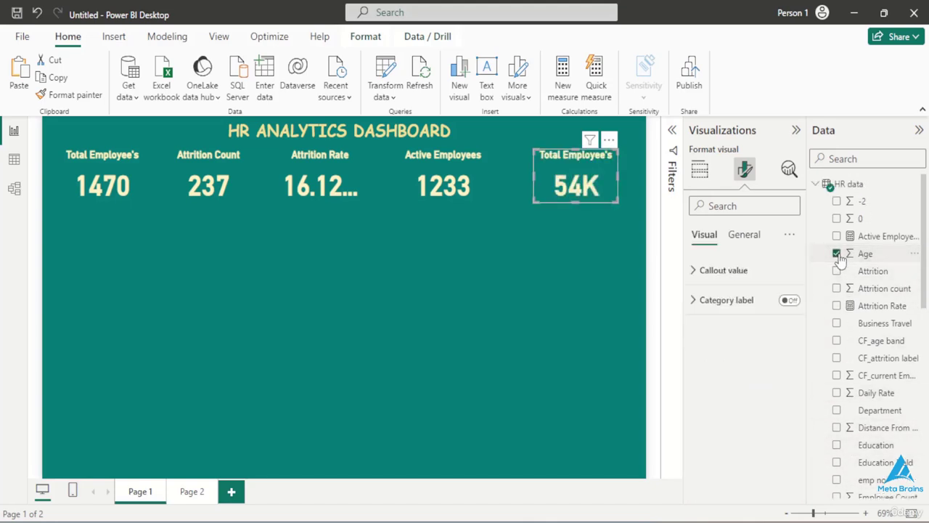
- Change the fifth card's title text to "Average Age"
left_click(745, 234)
left_click(759, 372)
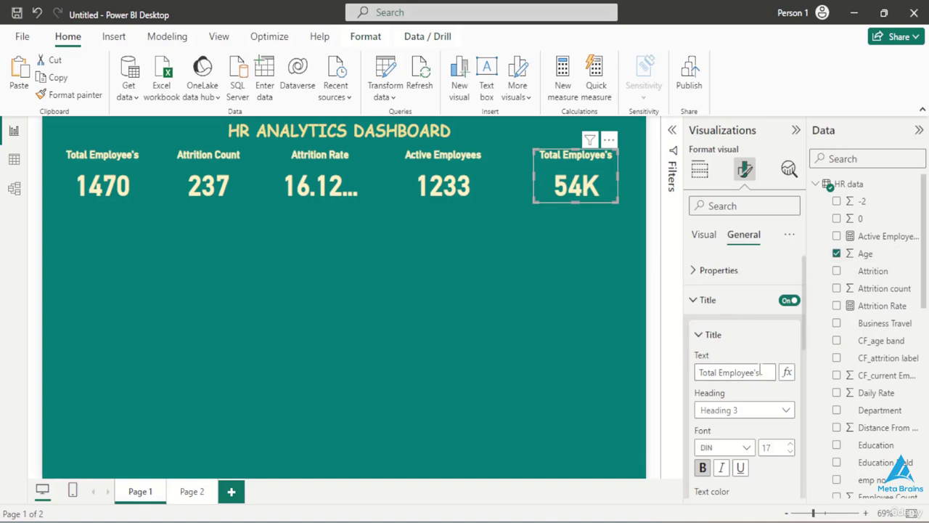
key("BackSpace")
key("BackSpace")
key("BackSpace")
key("BackSpace")
key("BackSpace")
key("BackSpace")
key("BackSpace")
key("BackSpace")
key("BackSpace")
key("BackSpace")
key("BackSpace")
key("BackSpace")
key("BackSpace")
key("BackSpace")
key("BackSpace")
key("BackSpace")
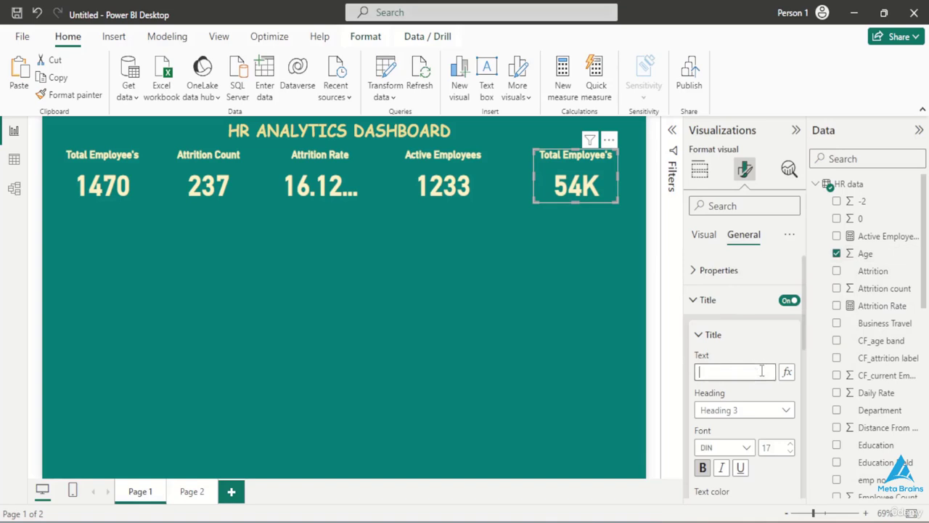
type("Avera")
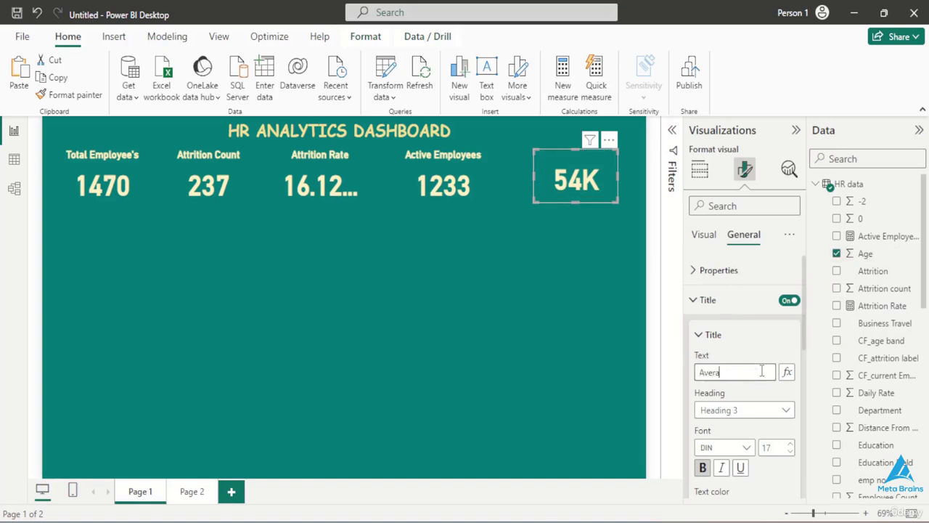
type("ge ")
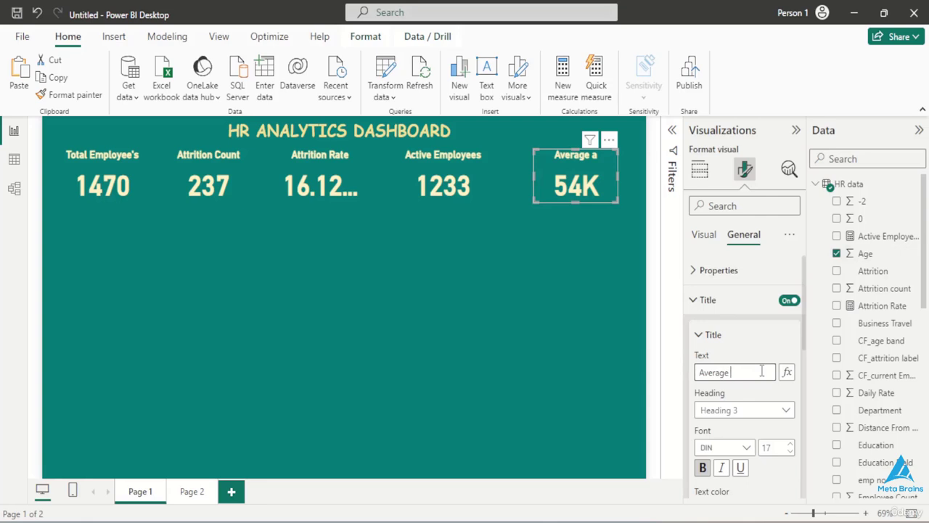
type("Age")
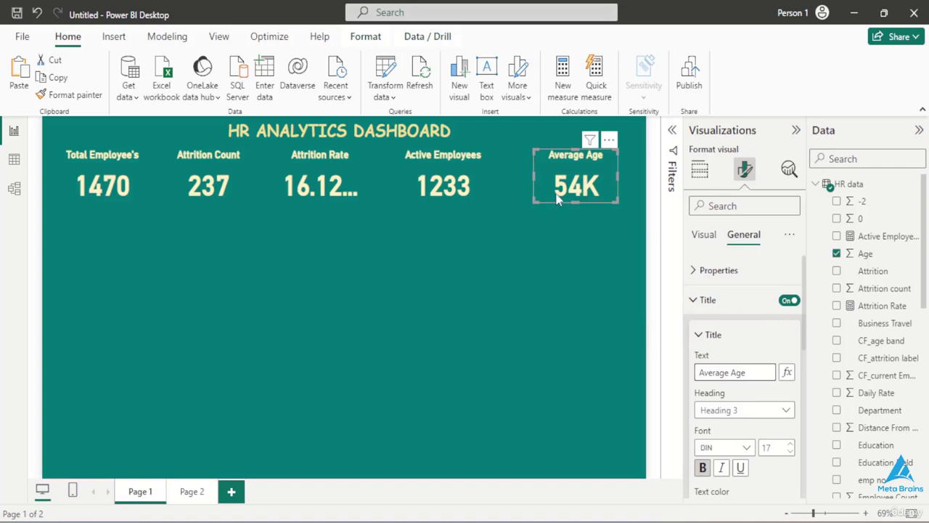
- Change the Age field's aggregation in the fifth KPI card to Average
left_click(707, 177)
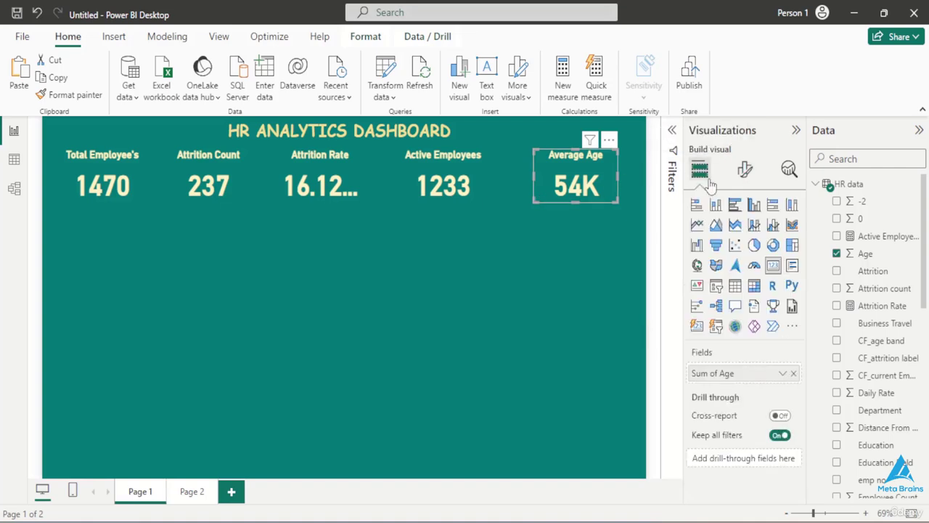
left_click(782, 373)
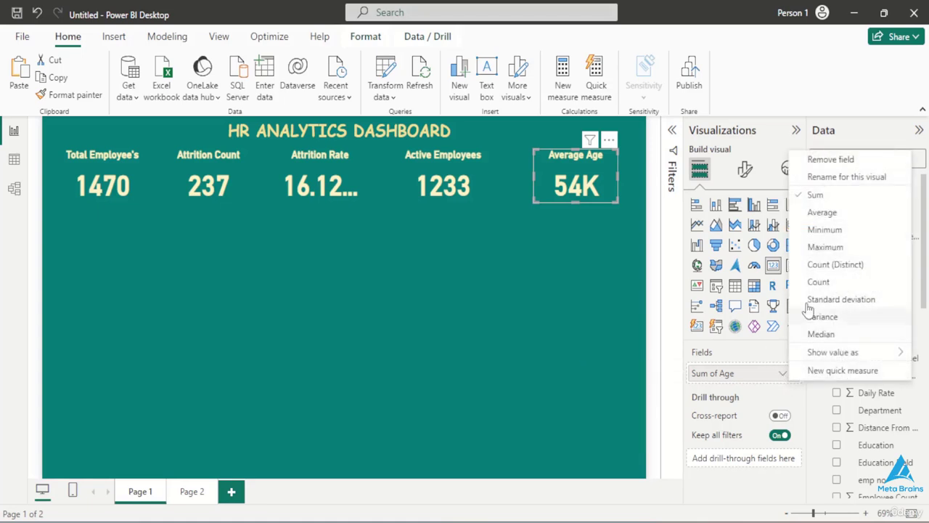
left_click(820, 212)
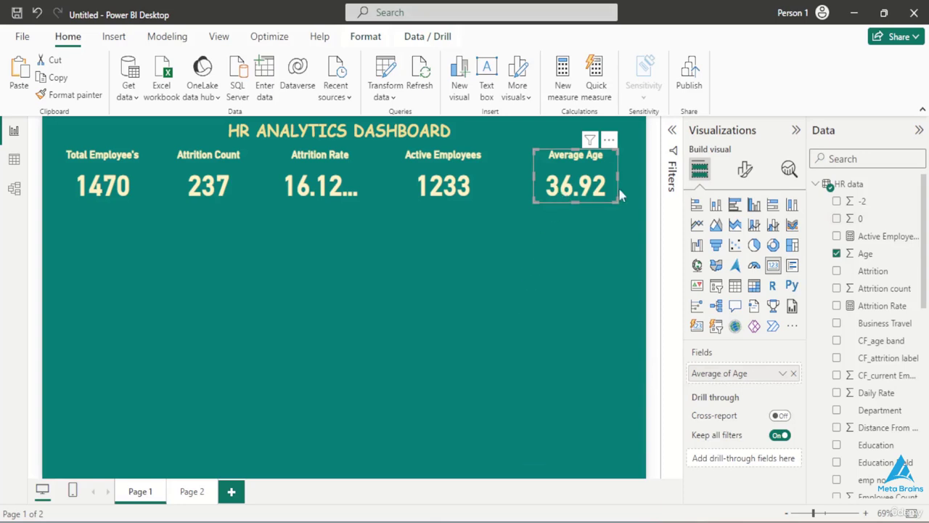
- Set the Average Age card's callout value to display as a whole number without decimal places
left_click(745, 169)
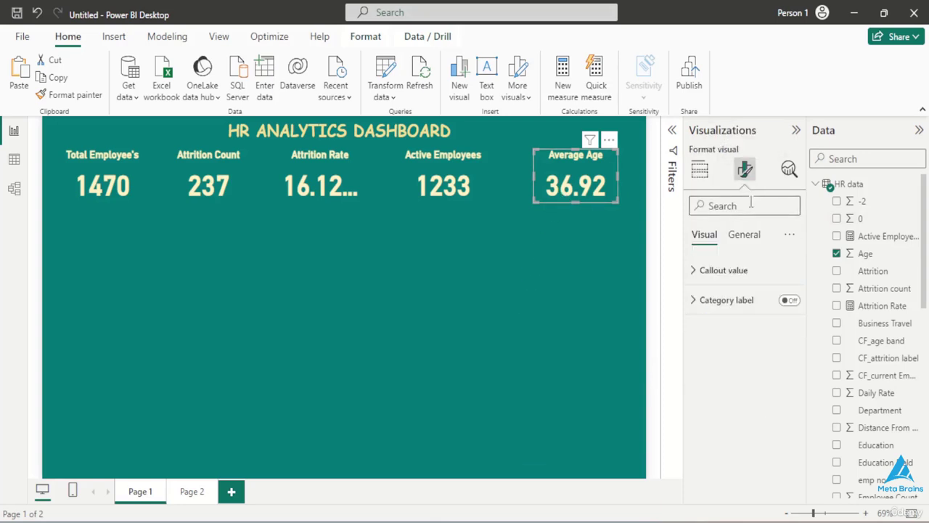
left_click(724, 270)
scroll(724, 392, "down", 2)
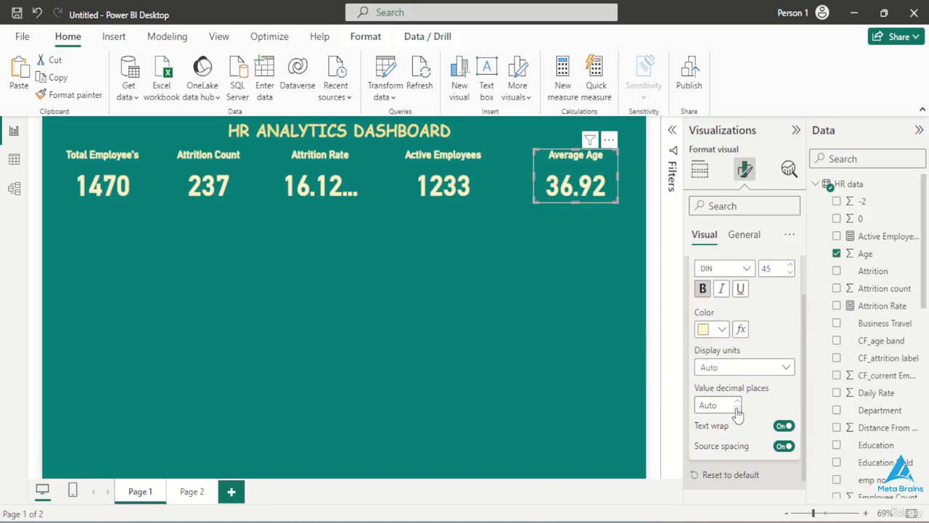
left_click(713, 407)
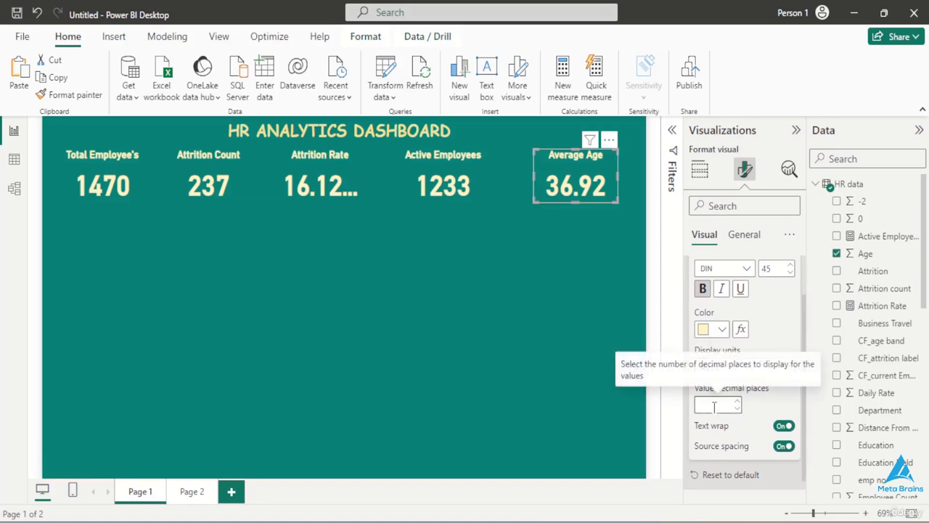
left_click(550, 386)
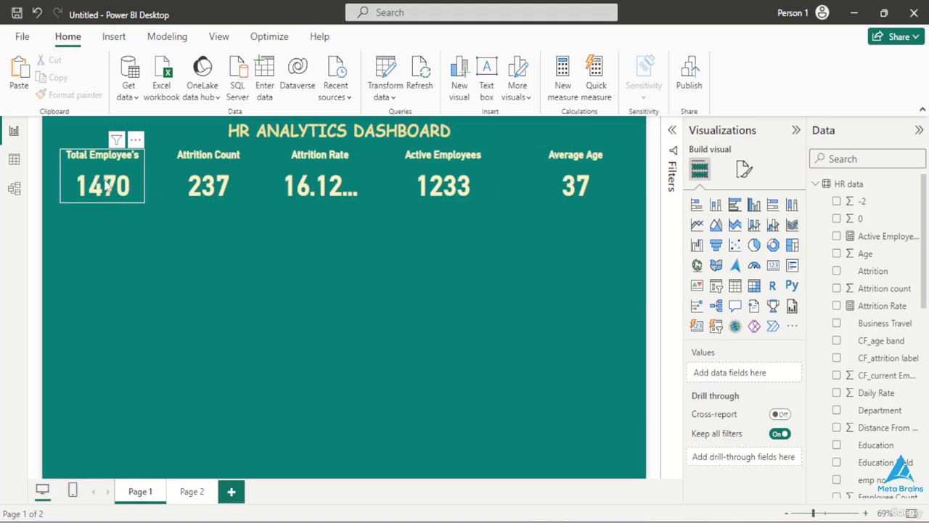
- Shift the Average Age card slightly toward the page edge and move the Total Employee's card inward toward the Attrition Count card
left_click(136, 188)
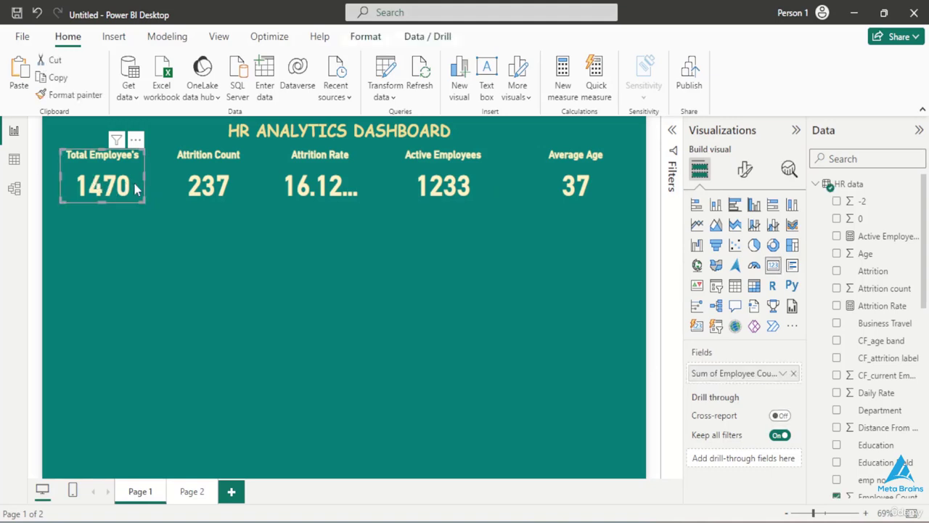
left_click(530, 185)
left_click_drag(530, 185, 561, 185)
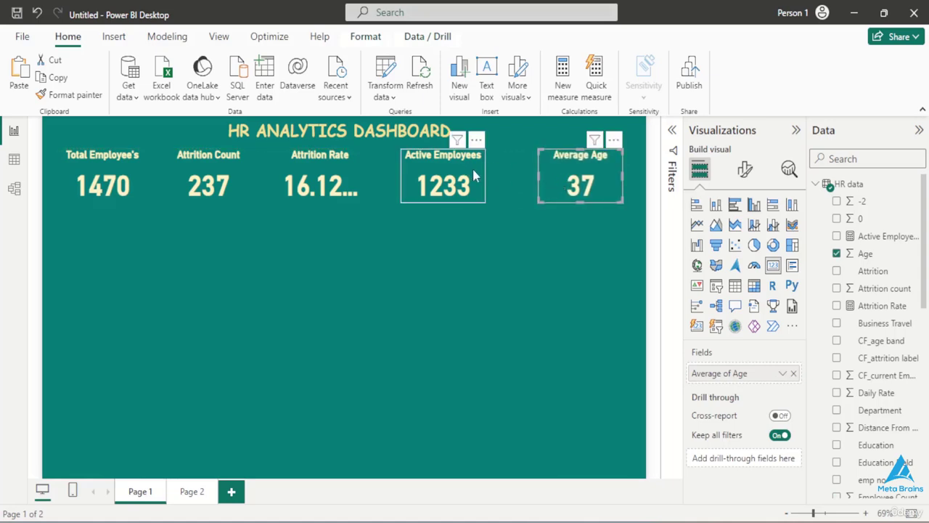
left_click(477, 171)
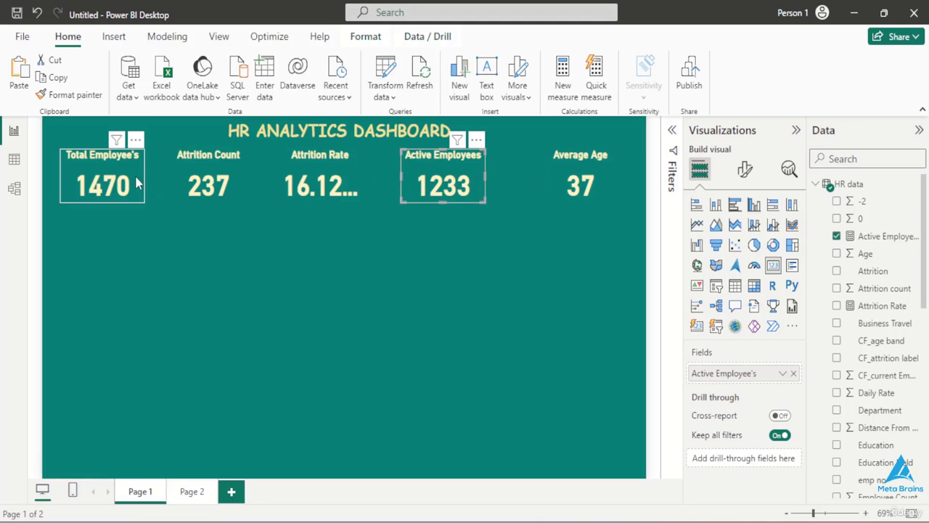
left_click_drag(136, 183, 172, 183)
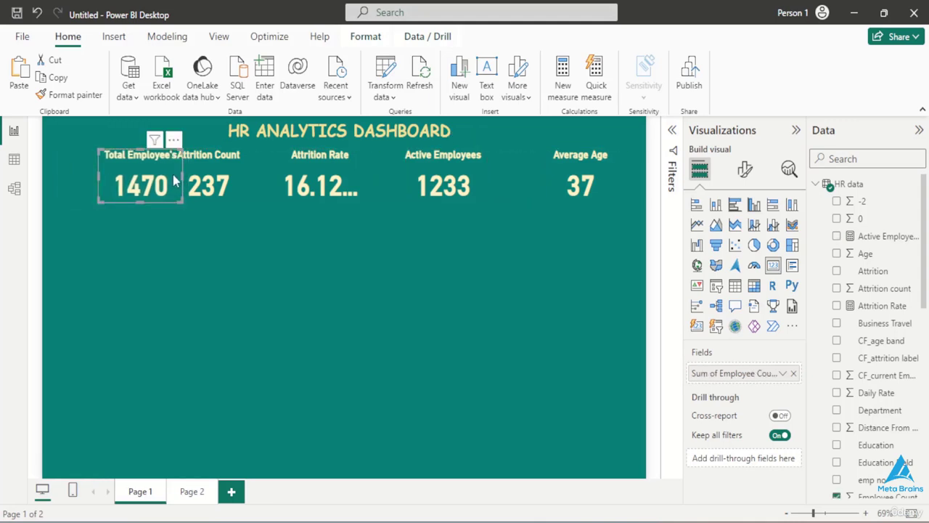
- Select all visuals on the page and distribute them horizontally so the KPI cards are evenly spaced
key("ctrl+a")
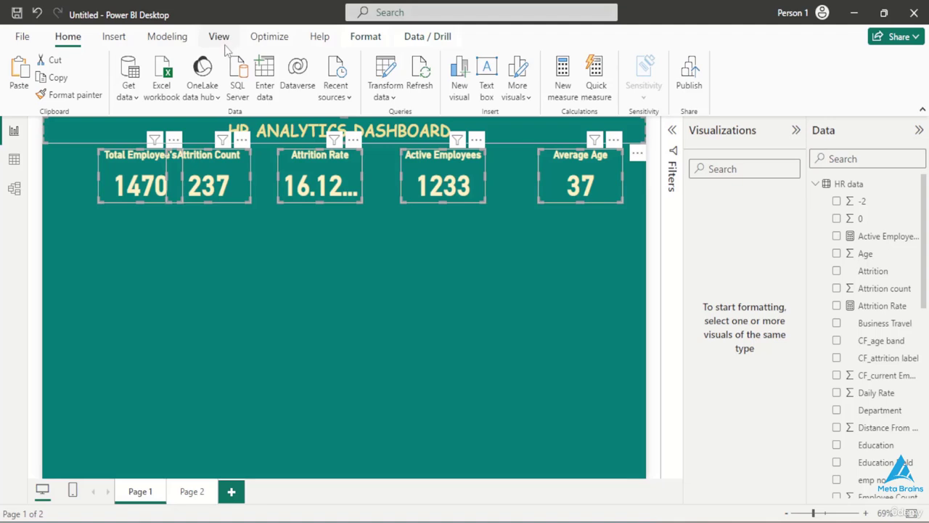
left_click(363, 38)
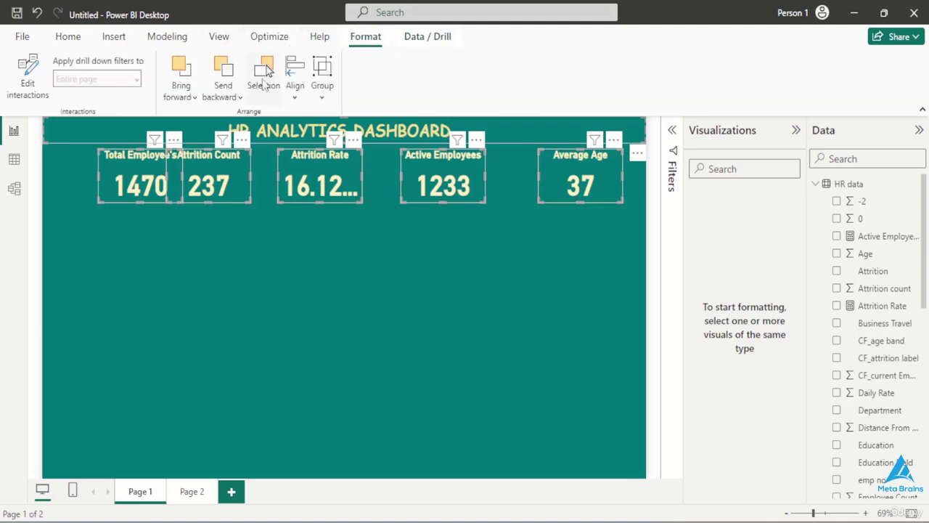
left_click(292, 97)
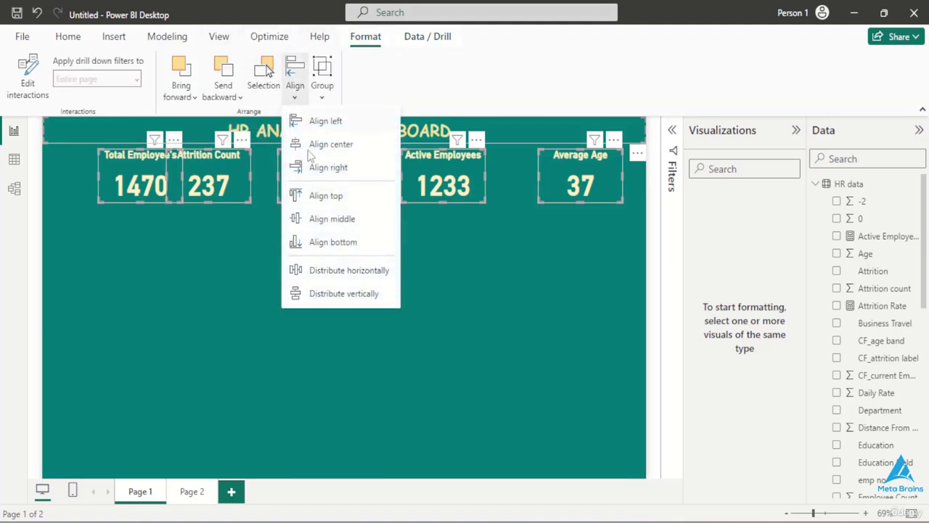
left_click(336, 270)
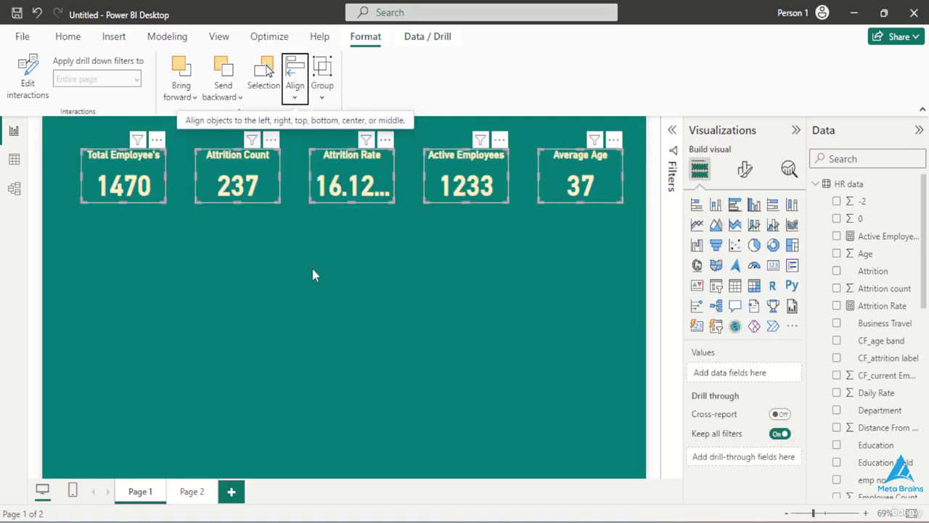
left_click(313, 271)
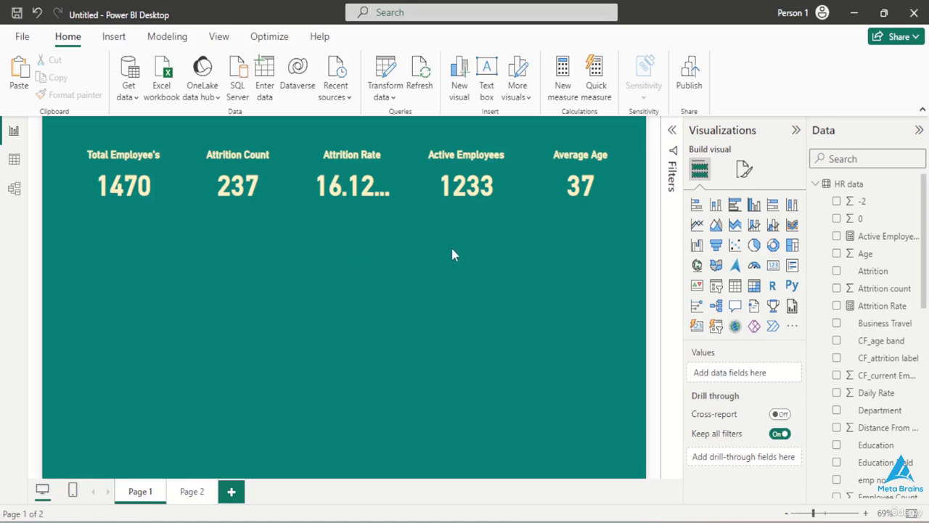
- Add a clustered column chart with Department on the X-axis and Active Employee's and Attrition count on the Y-axis
left_click(754, 206)
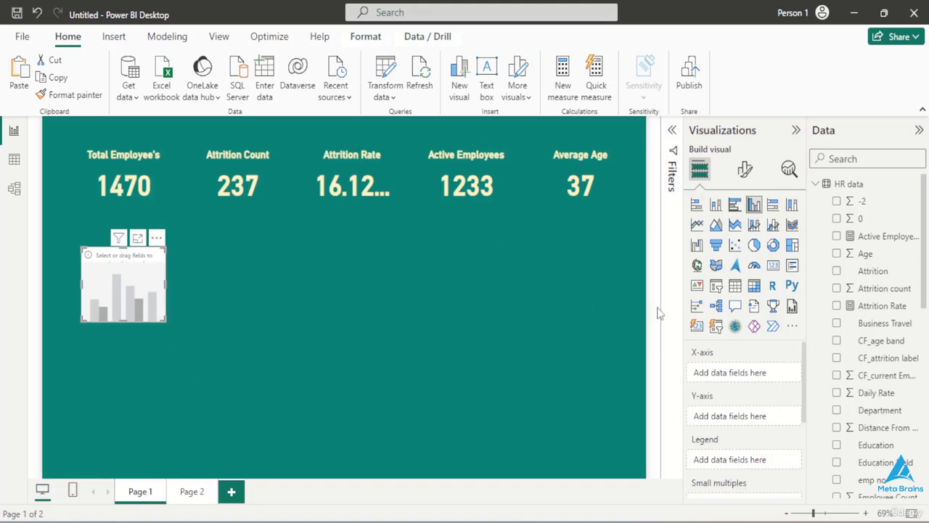
left_click(837, 237)
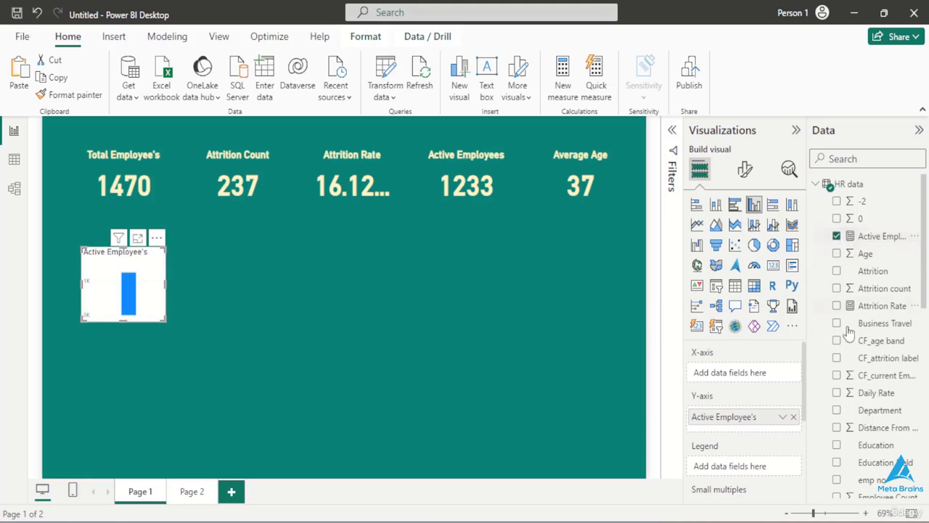
scroll(836, 409, "down", 1)
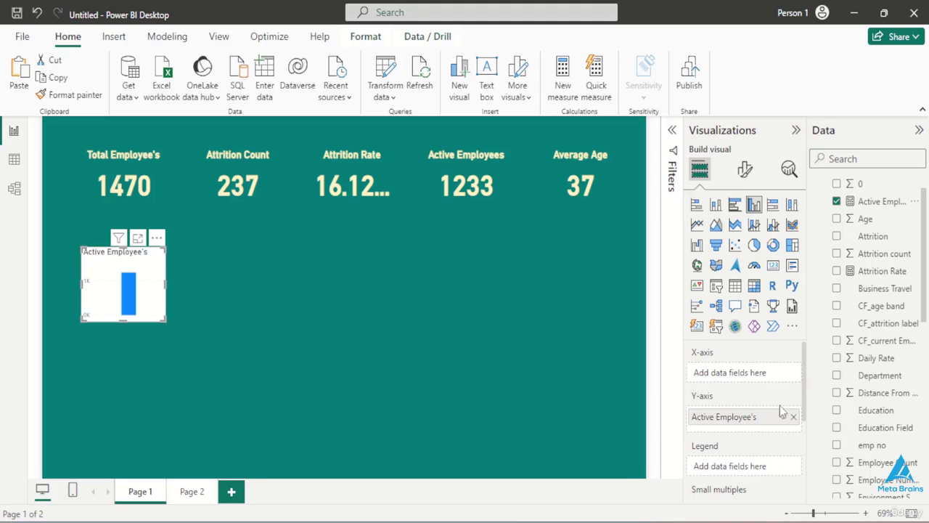
left_click_drag(857, 374, 743, 375)
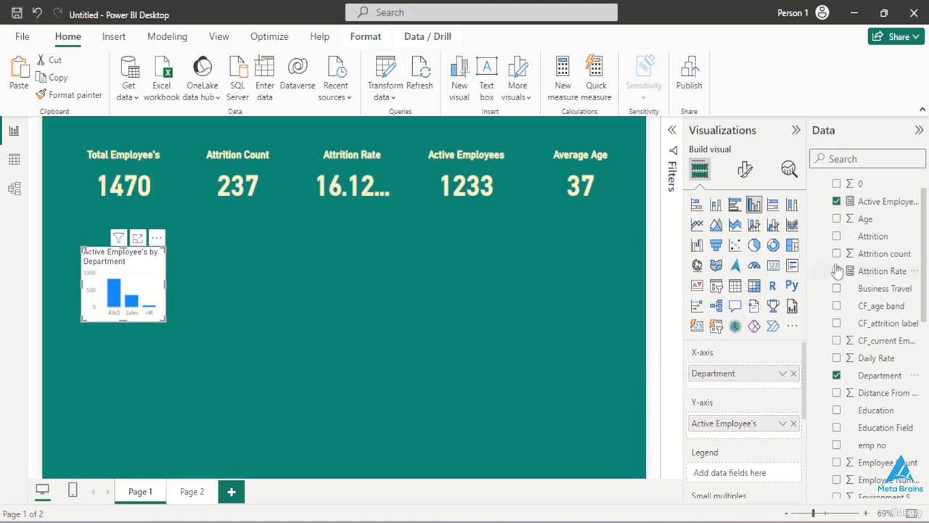
left_click_drag(875, 254, 751, 446)
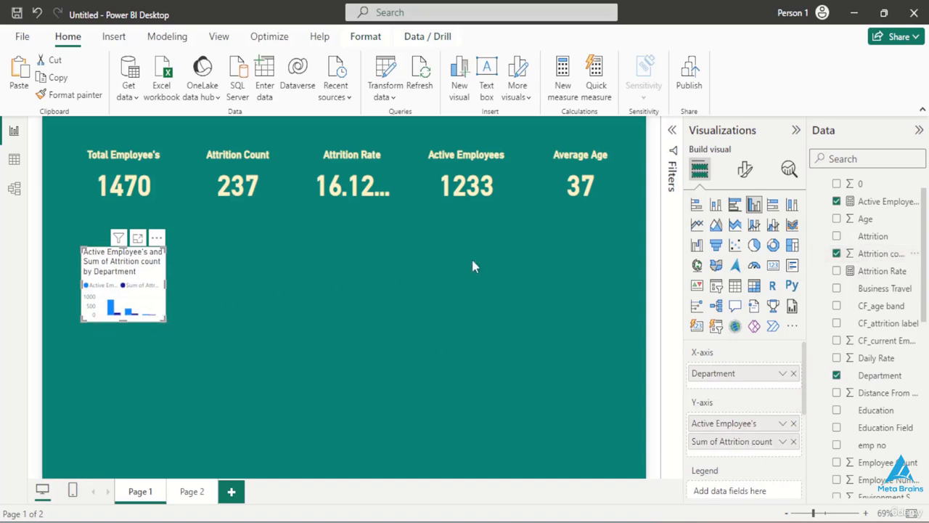
- Set the column chart's height to 255 and its width to 300
left_click(746, 171)
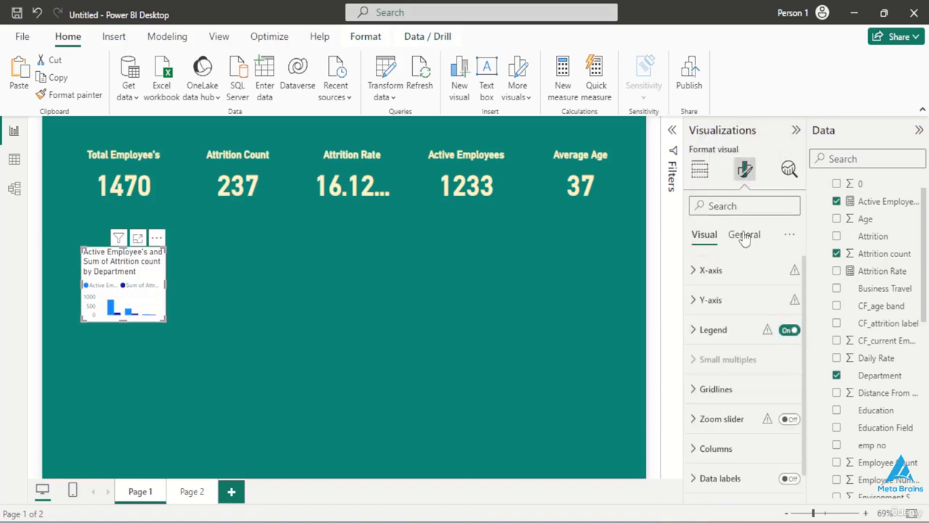
left_click(744, 236)
left_click(704, 269)
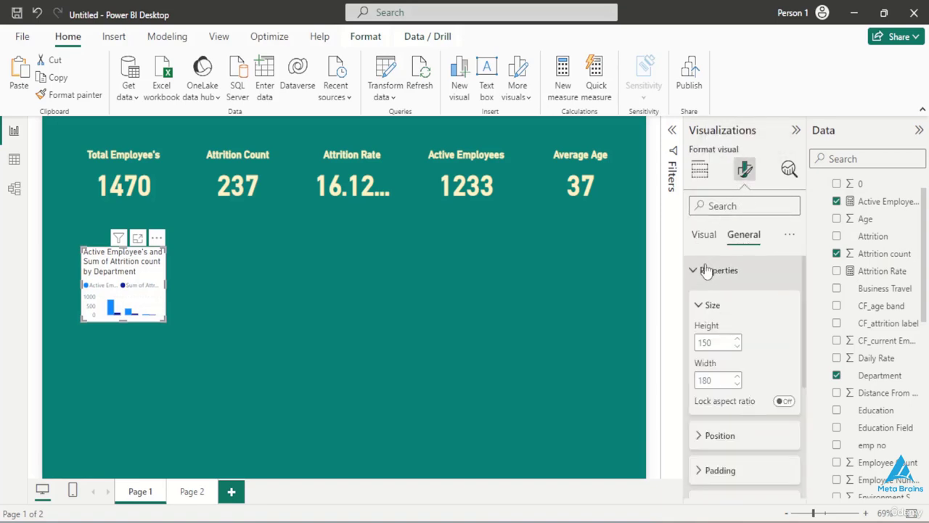
double_click(715, 343)
key("BackSpace")
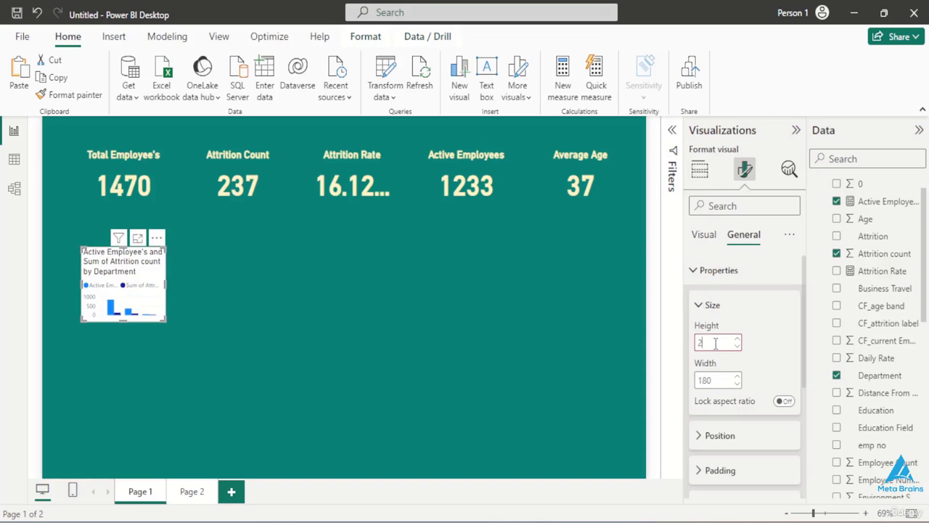
key("Return")
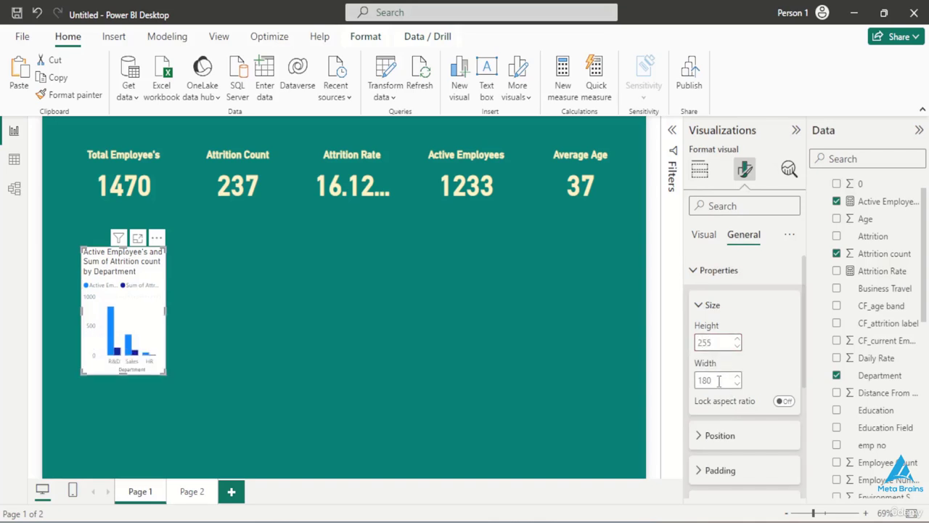
double_click(718, 380)
key("BackSpace")
key("Return")
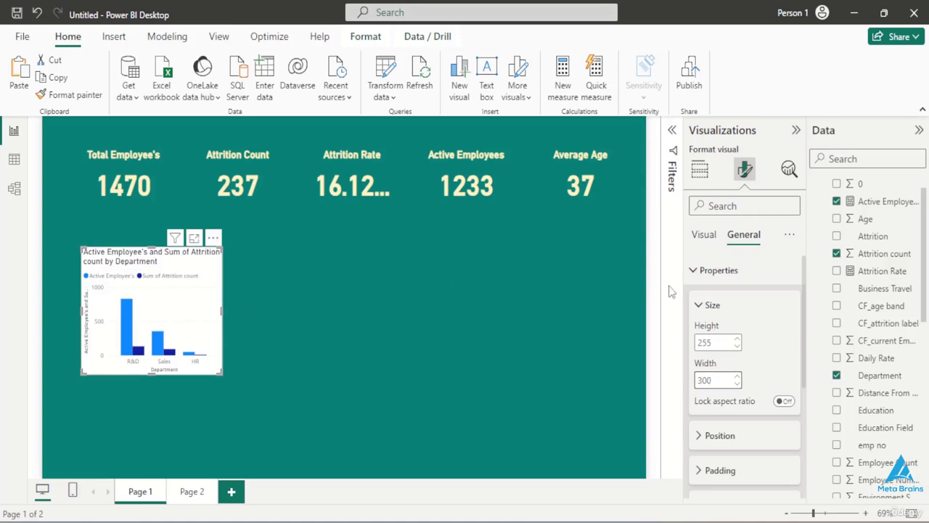
- Turn off the column chart's background
left_click(695, 272)
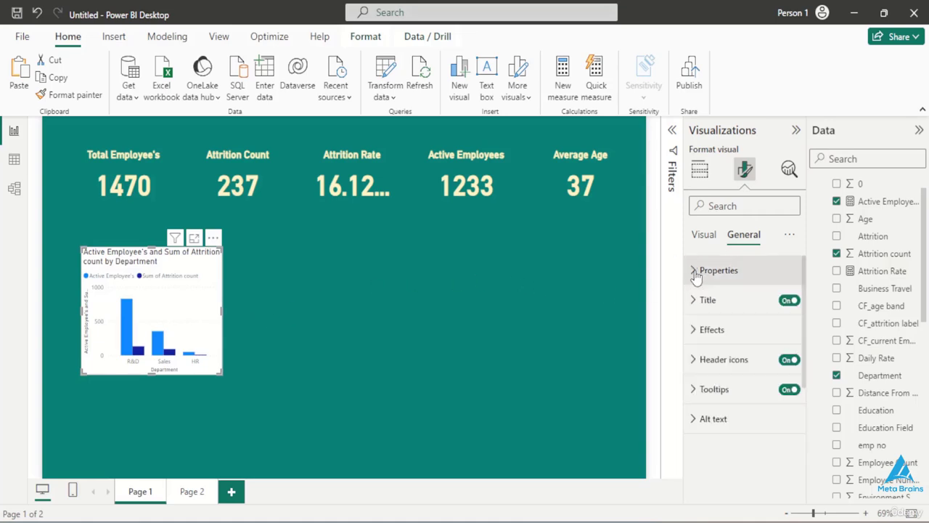
left_click(694, 329)
left_click(783, 365)
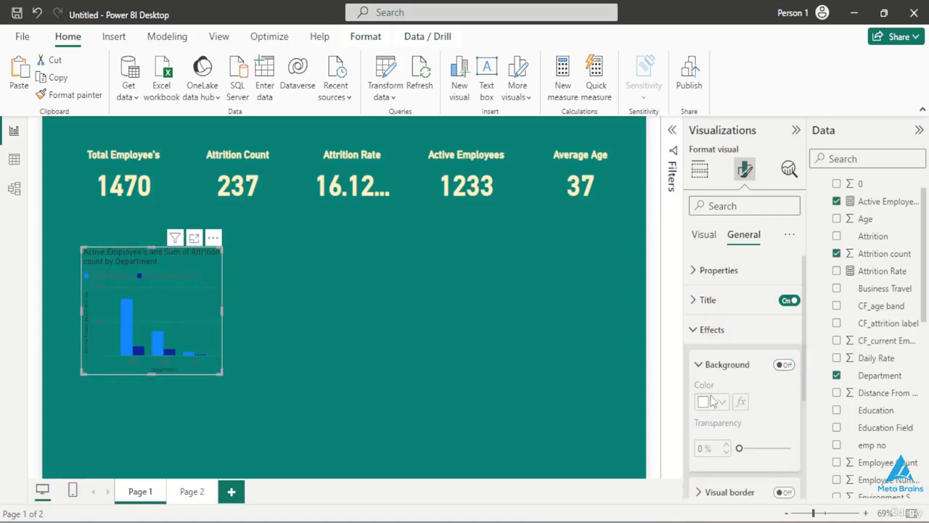
- Format the column chart's title as bold, centered text in the recently used pale yellow color
scroll(715, 399, "down", 1)
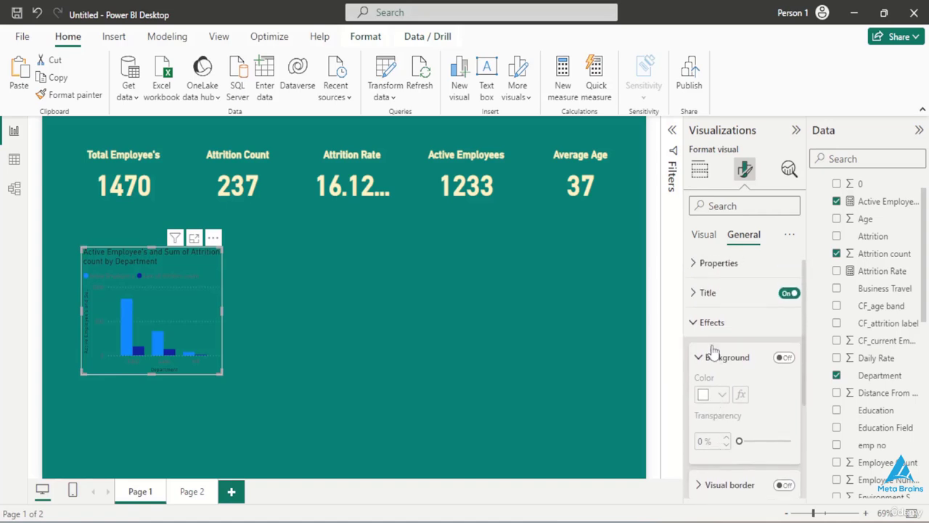
left_click(705, 293)
scroll(717, 389, "down", 3)
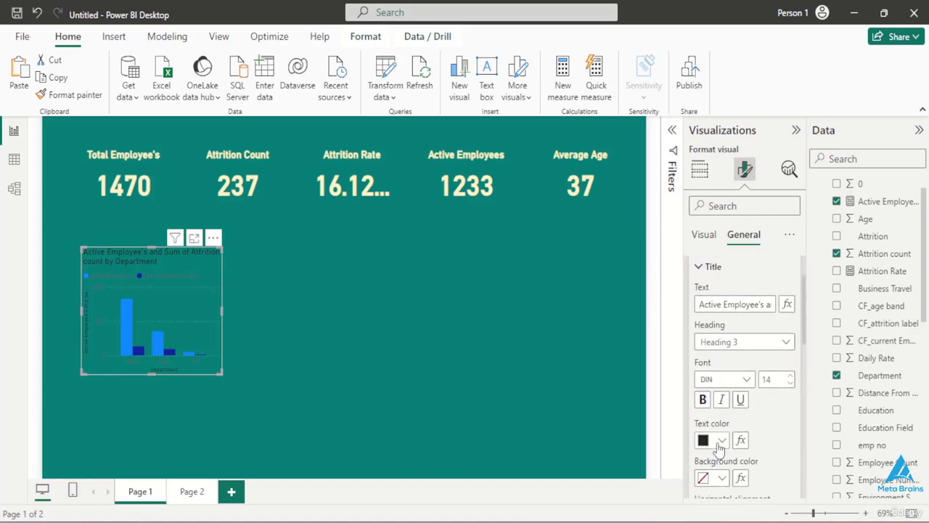
left_click(702, 389)
scroll(704, 396, "down", 2)
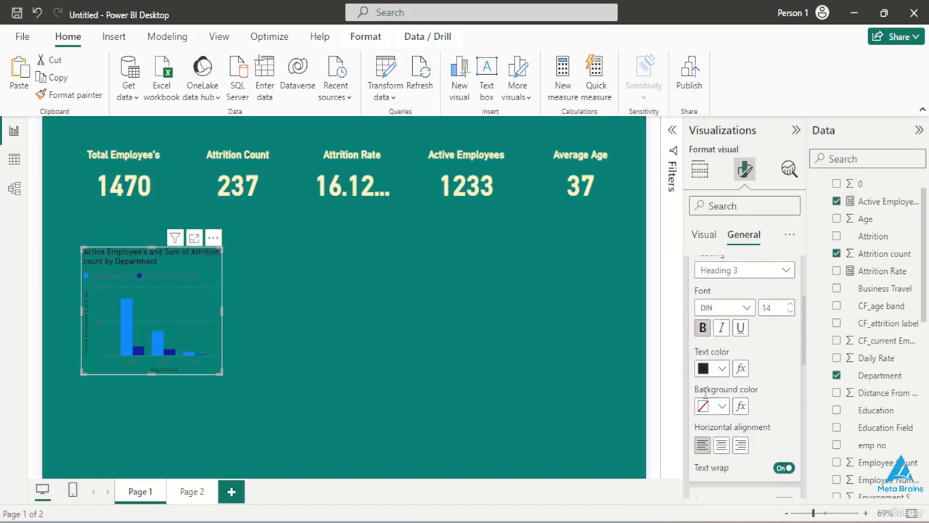
left_click(721, 445)
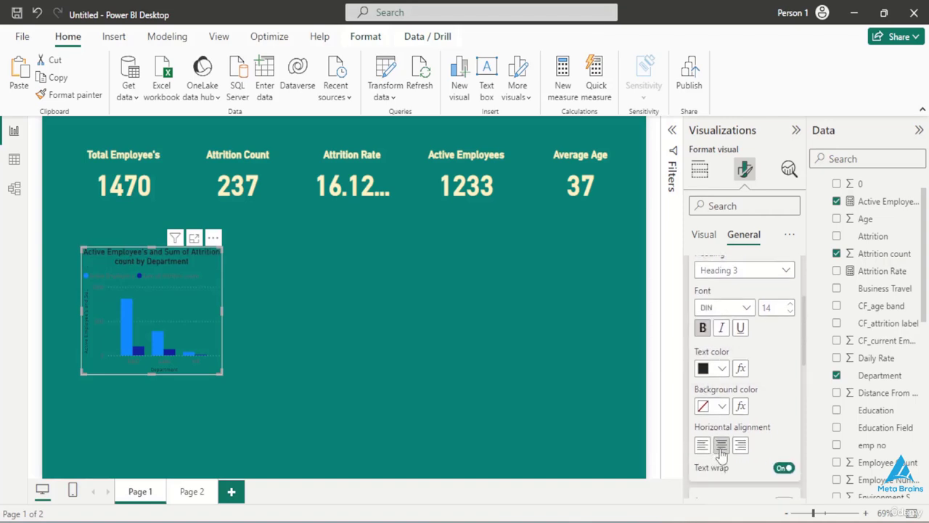
left_click(722, 368)
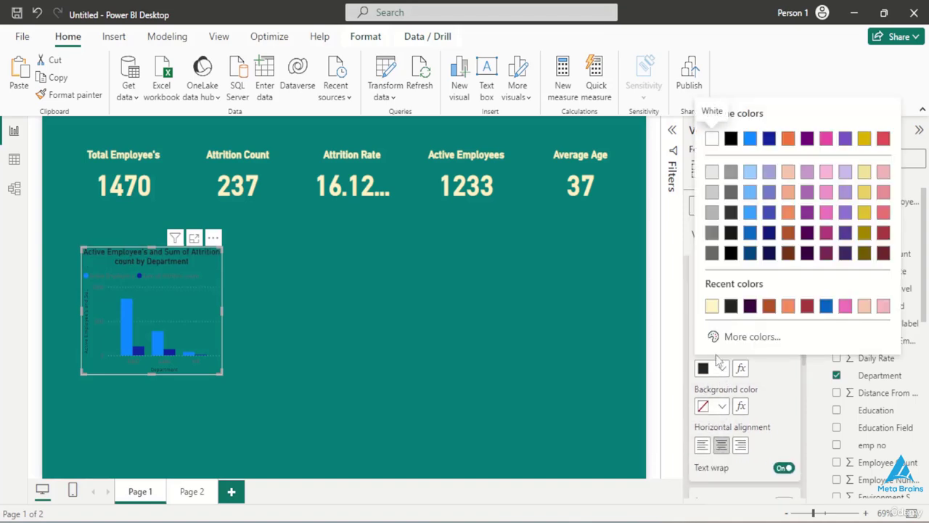
left_click(712, 308)
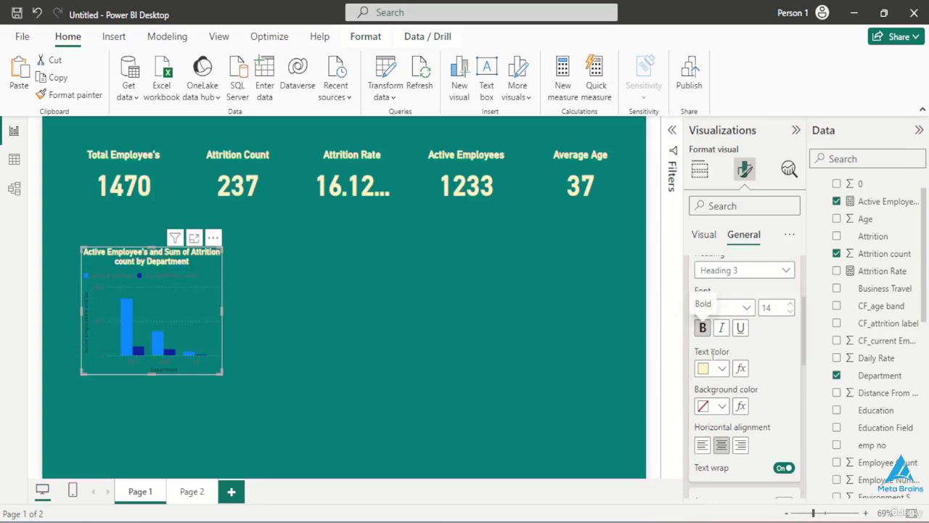
- Turn on the column chart's visual border and color it with the recently used pale yellow
scroll(713, 363, "down", 5)
scroll(713, 374, "down", 4)
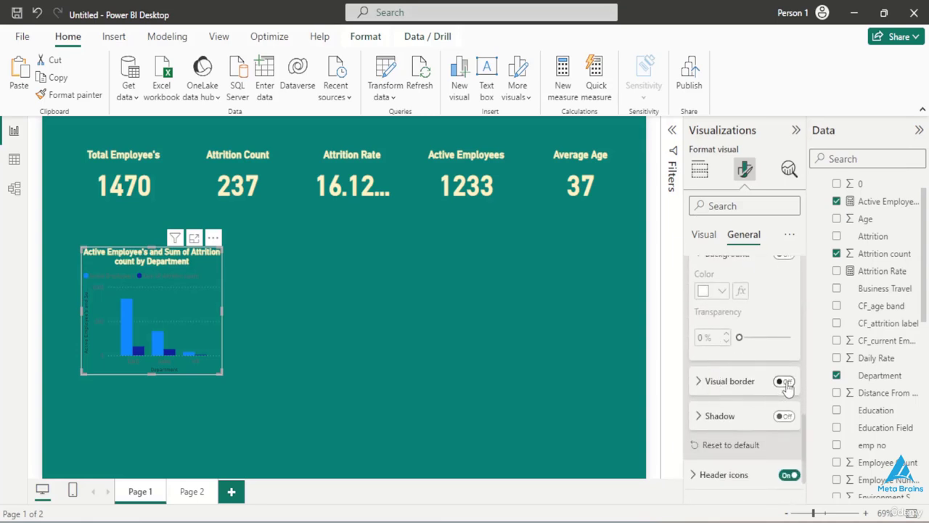
left_click(783, 382)
left_click(757, 383)
scroll(738, 457, "down", 2)
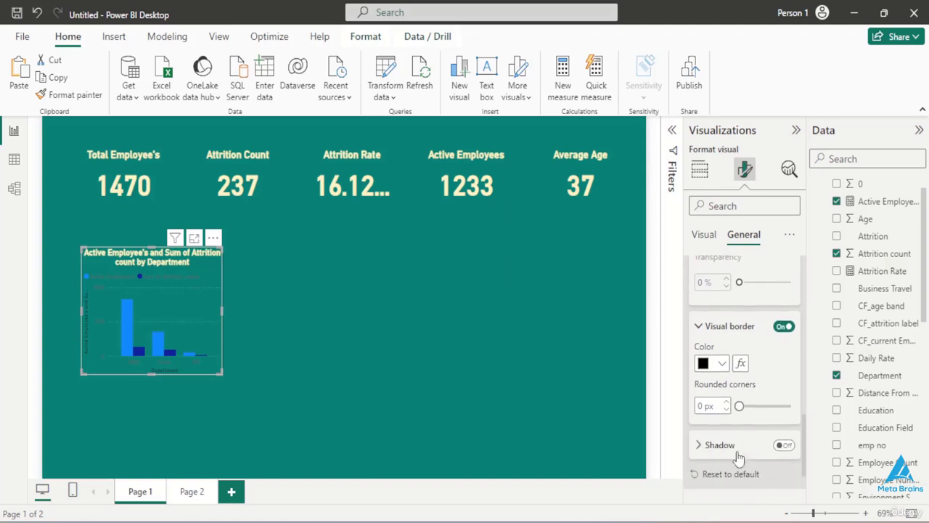
left_click(722, 363)
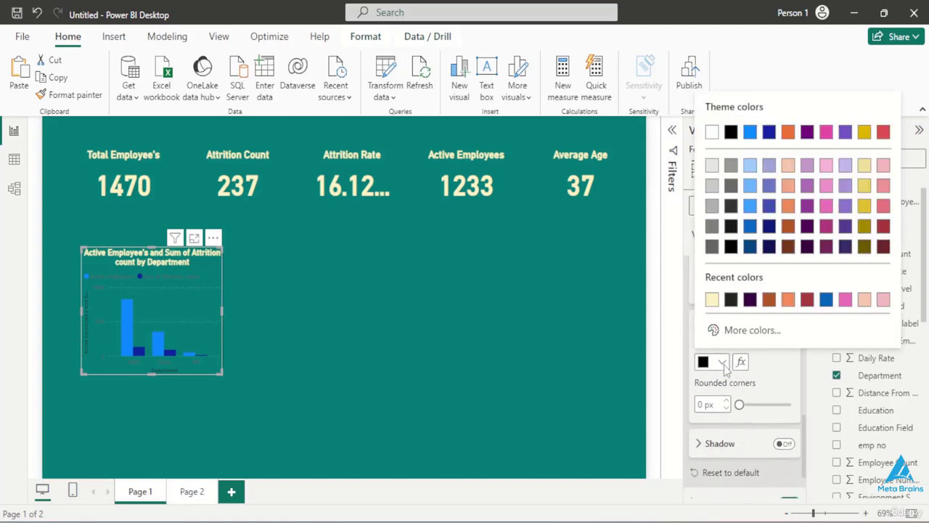
left_click(713, 300)
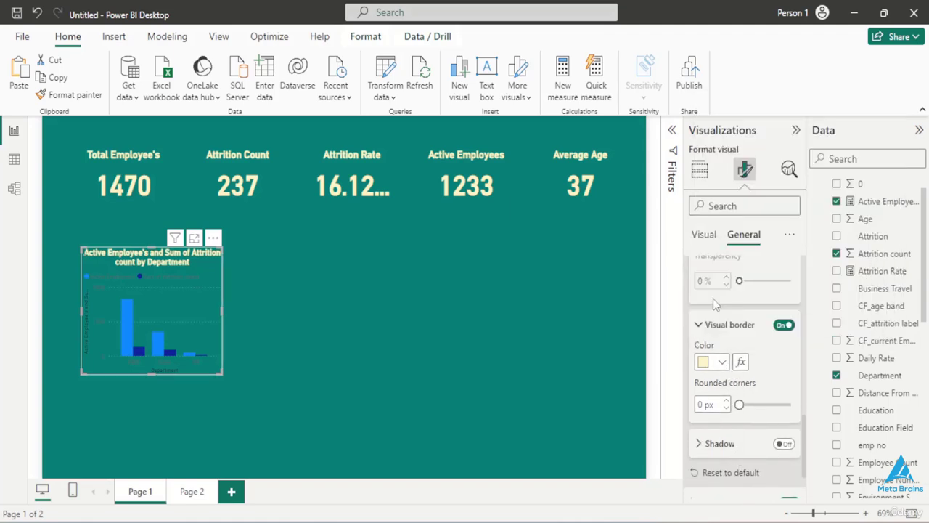
- Set the rounded corners of the column chart's border to 15 px
left_click(762, 405)
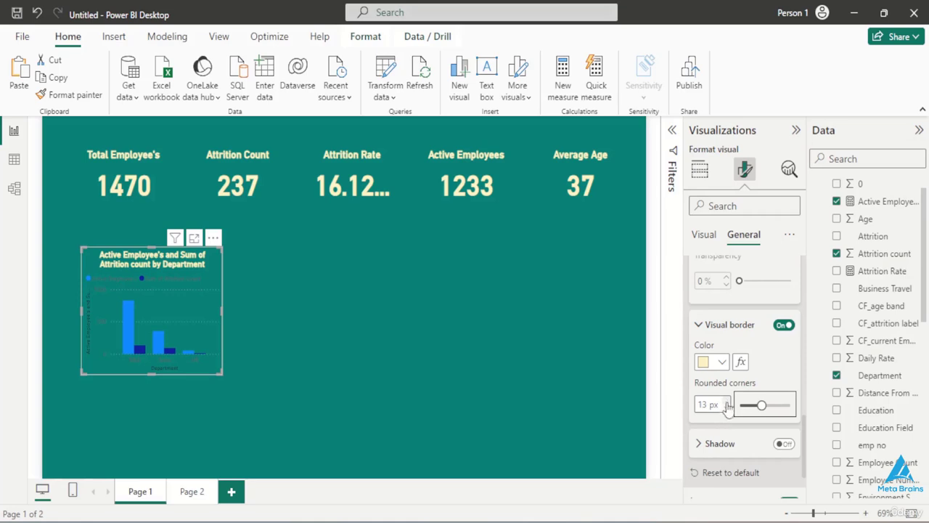
left_click(726, 401)
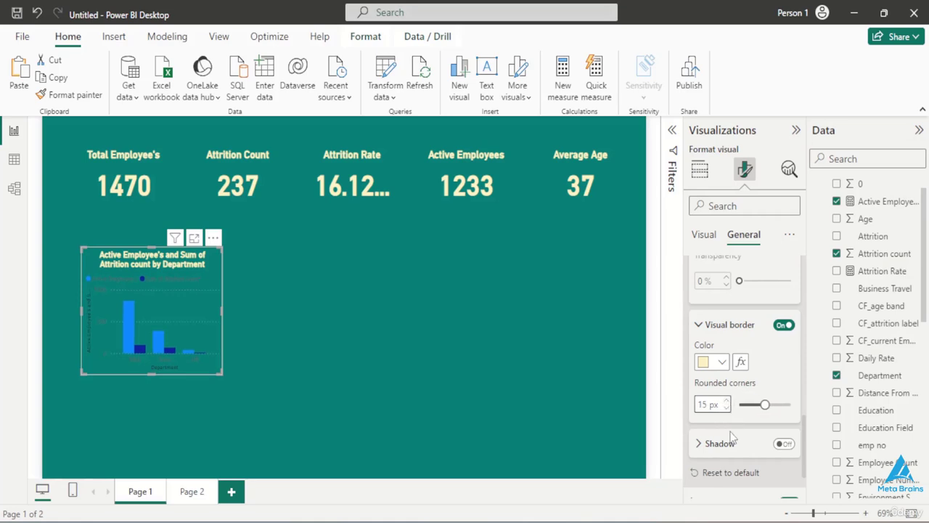
scroll(730, 432, "down", 2)
scroll(732, 436, "up", 1)
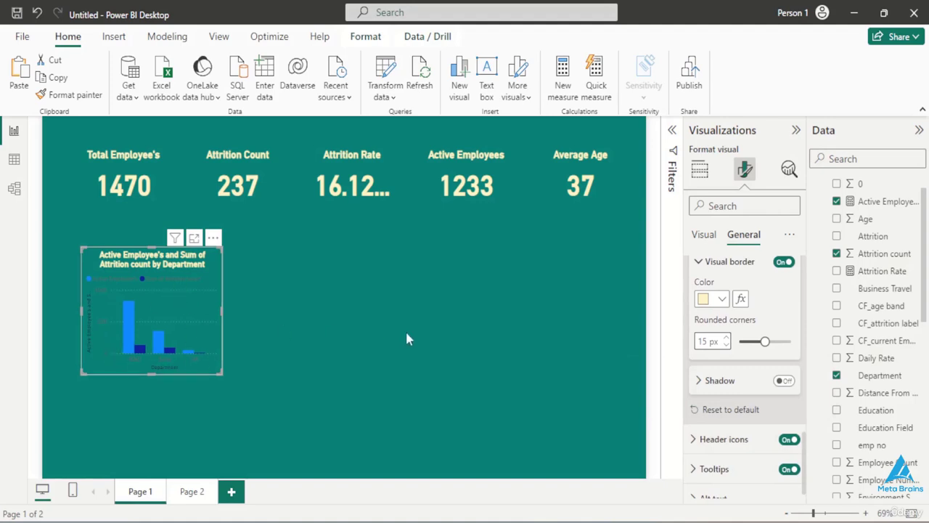
- Make the column chart's X-axis values bold and color them with the recently used pale yellow
left_click(703, 234)
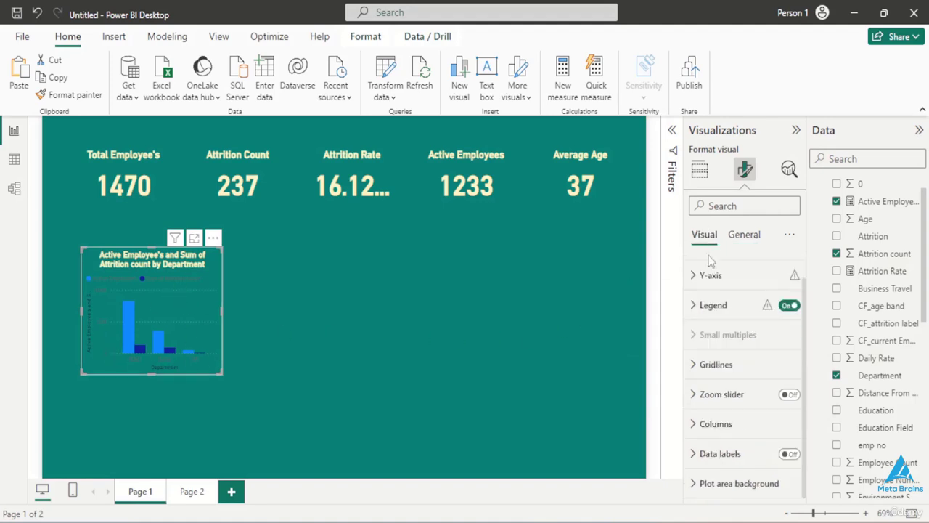
scroll(711, 300, "up", 1)
left_click(706, 270)
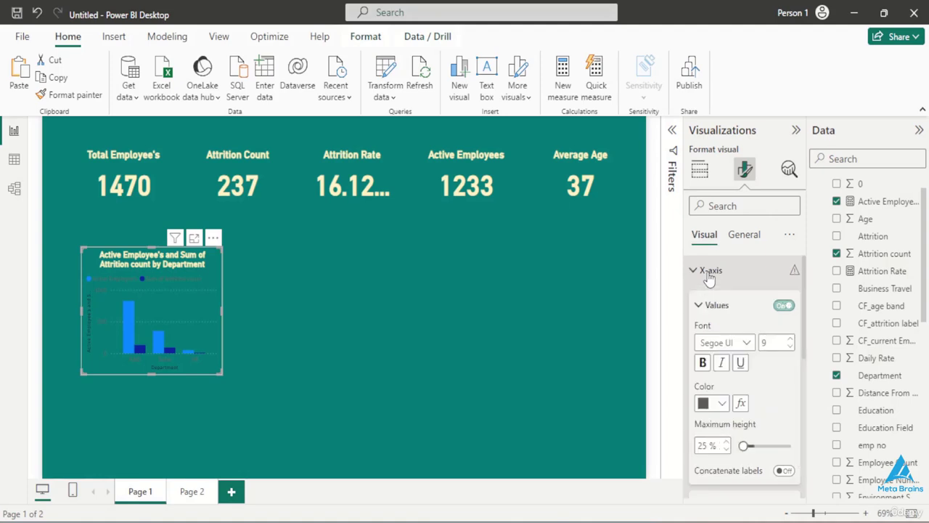
left_click(702, 362)
left_click(721, 403)
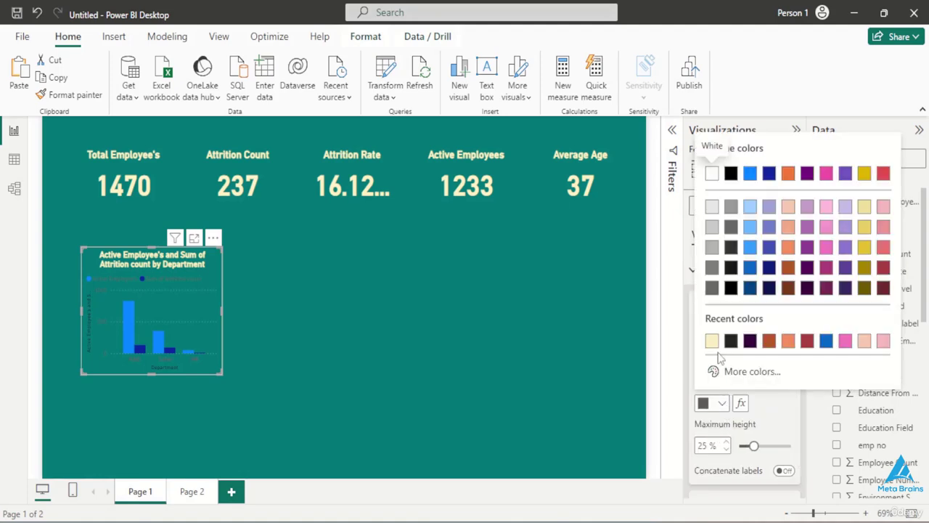
left_click(711, 341)
- Make the column chart's X-axis title bold and set its color to the recently used pale yellow #FFF3C7
scroll(715, 399, "down", 2)
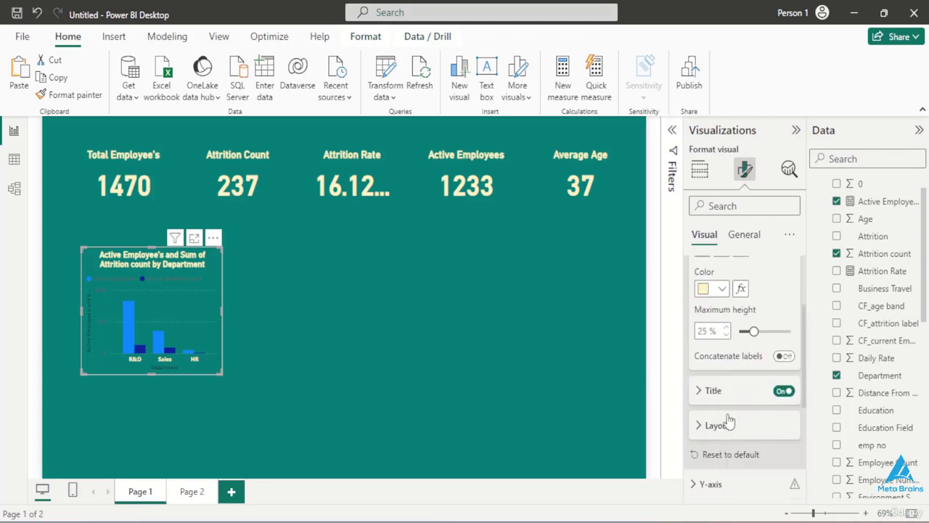
left_click(711, 384)
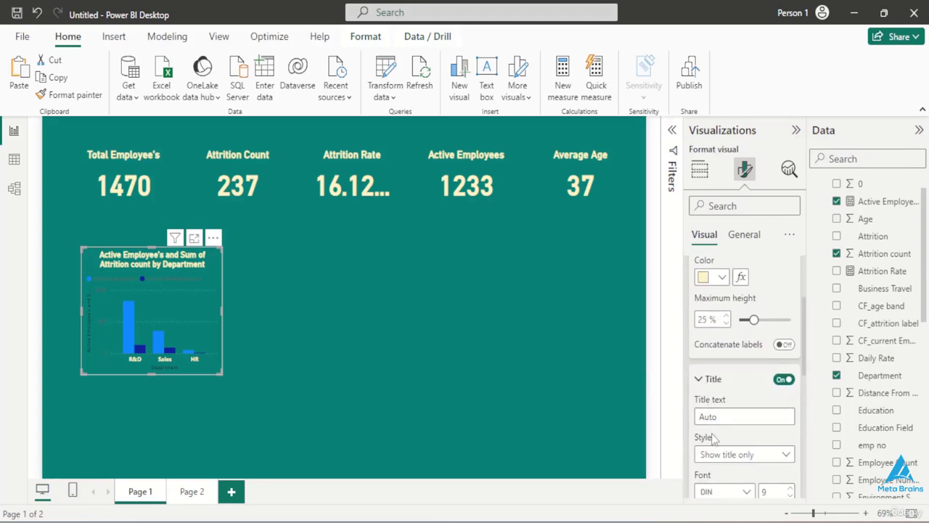
scroll(714, 435, "down", 2)
left_click(703, 422)
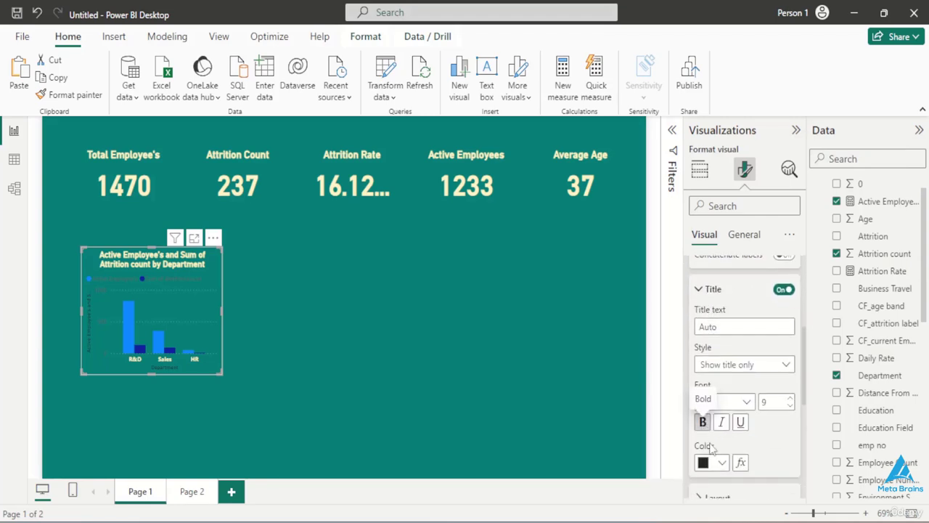
left_click(722, 465)
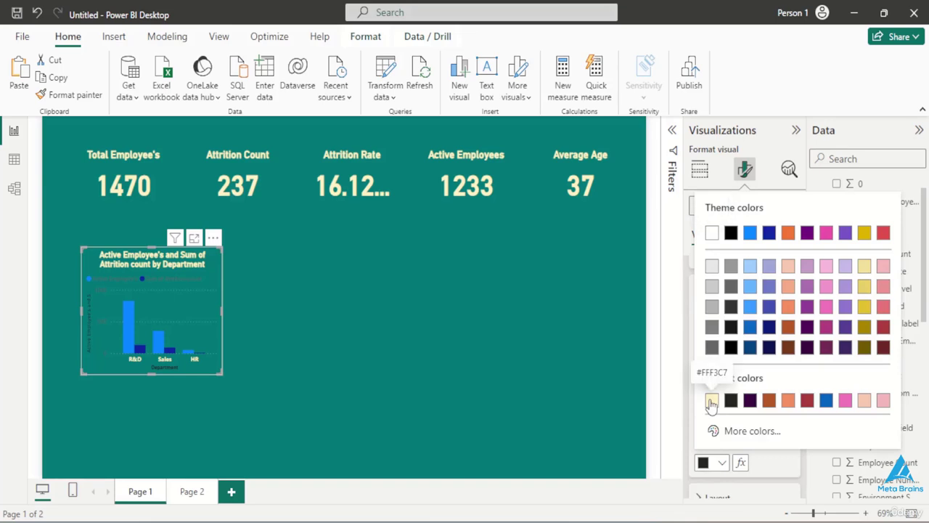
left_click(708, 401)
- Make the column chart's Y-axis values bold and color them with the recently used pale yellow
scroll(720, 457, "down", 3)
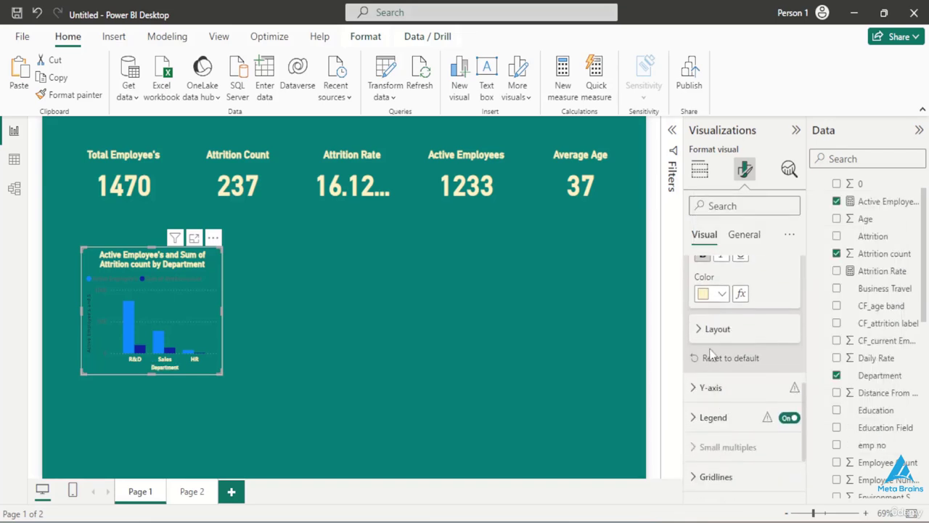
left_click(711, 388)
scroll(715, 413, "down", 3)
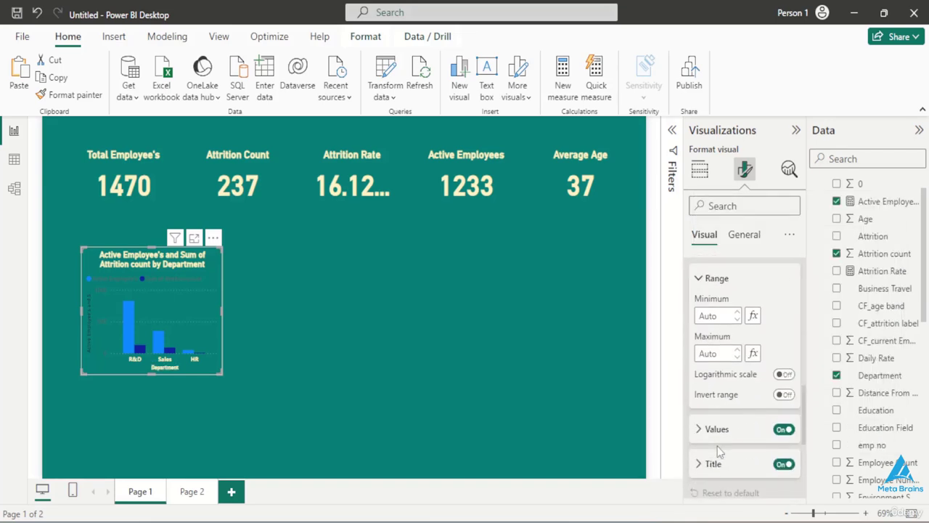
left_click(715, 417)
scroll(715, 327, "down", 3)
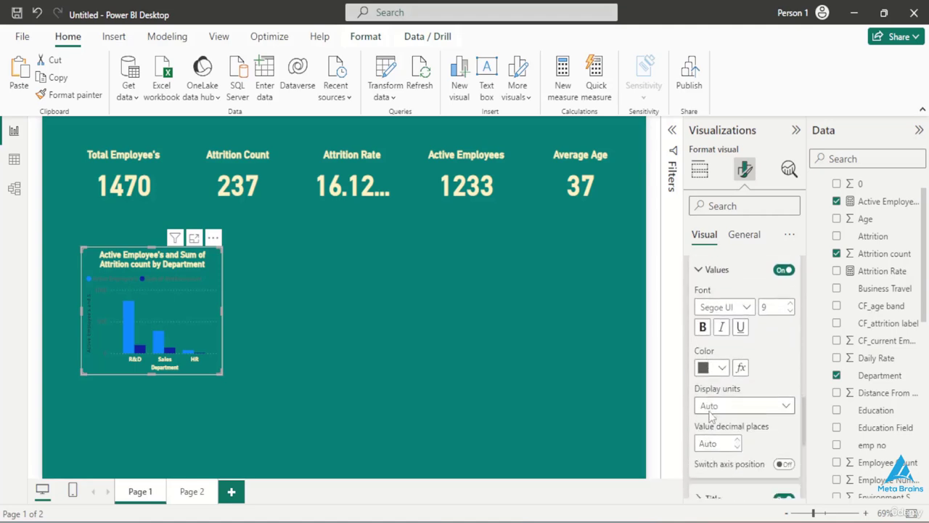
left_click(703, 297)
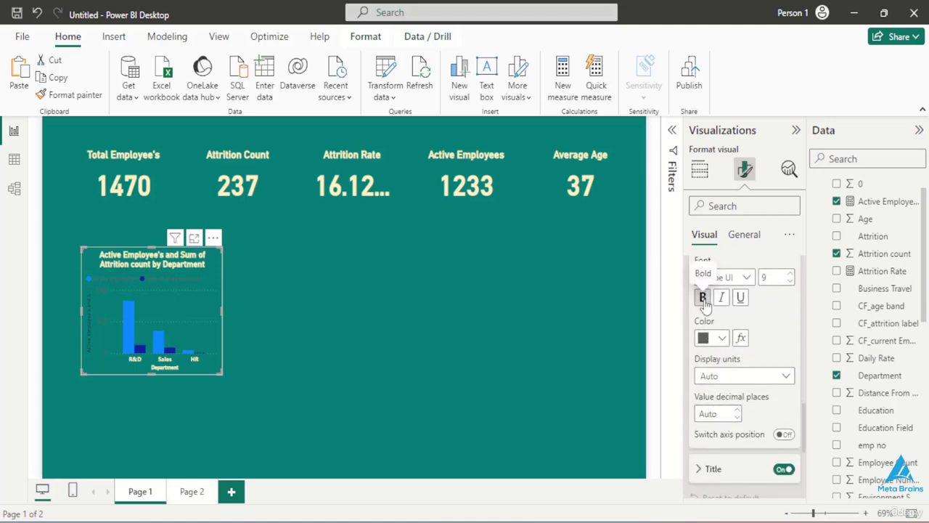
left_click(723, 338)
left_click(710, 276)
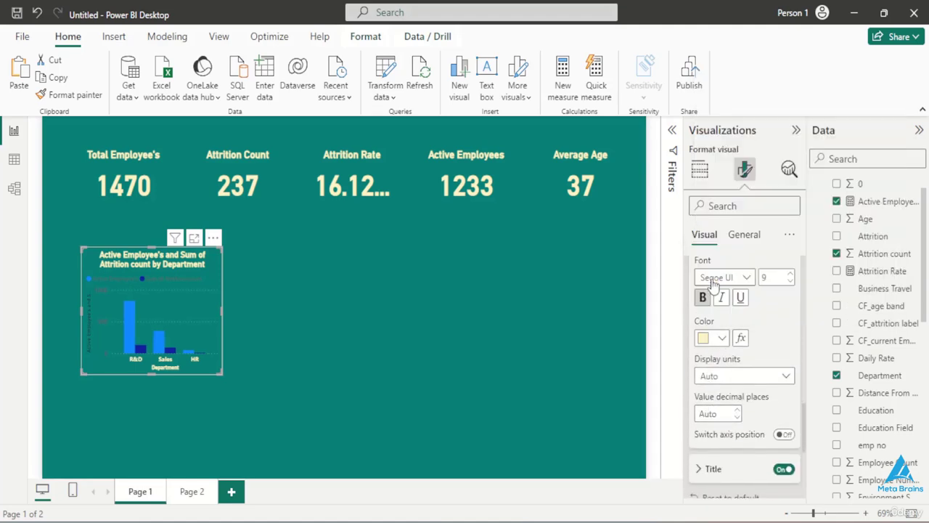
- Make the column chart's Y-axis title bold and set its color to the recently used pale yellow #FFF3C7
scroll(721, 385, "down", 2)
left_click(715, 363)
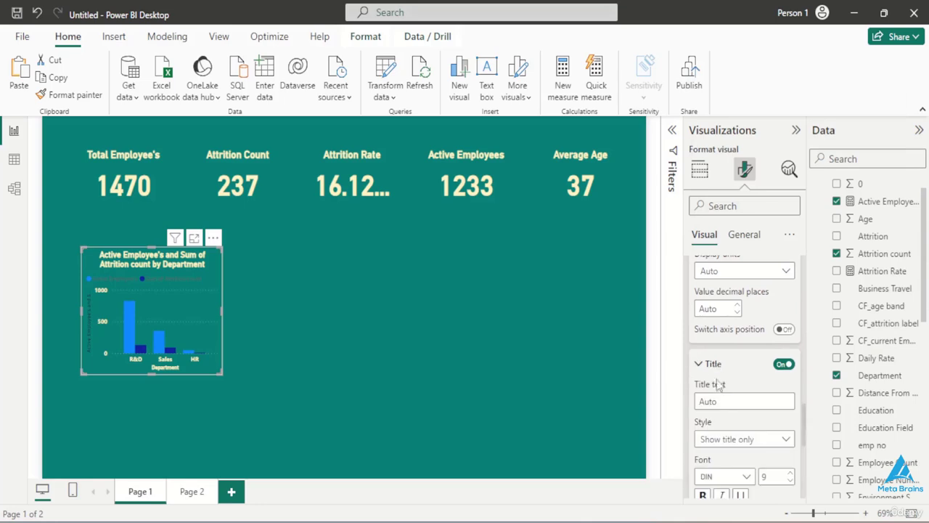
scroll(719, 392, "down", 2)
scroll(719, 402, "down", 1)
left_click(702, 373)
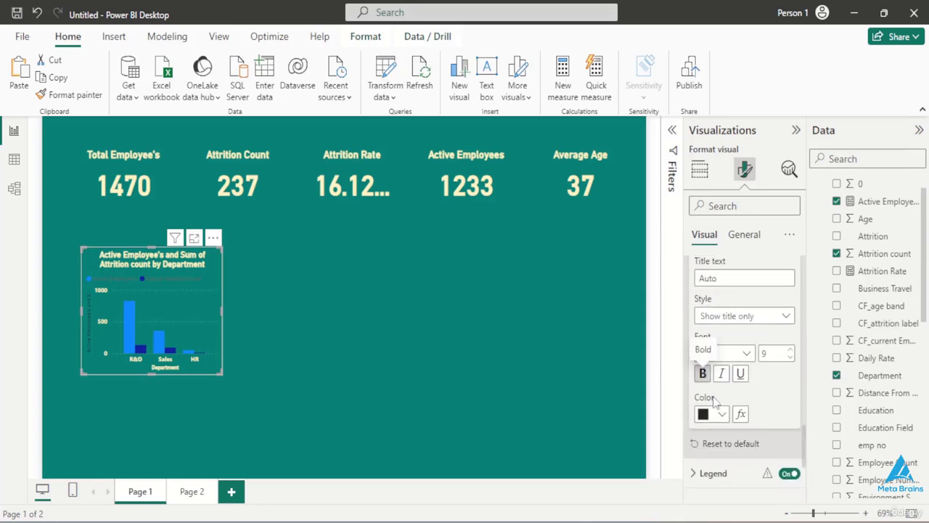
left_click(723, 414)
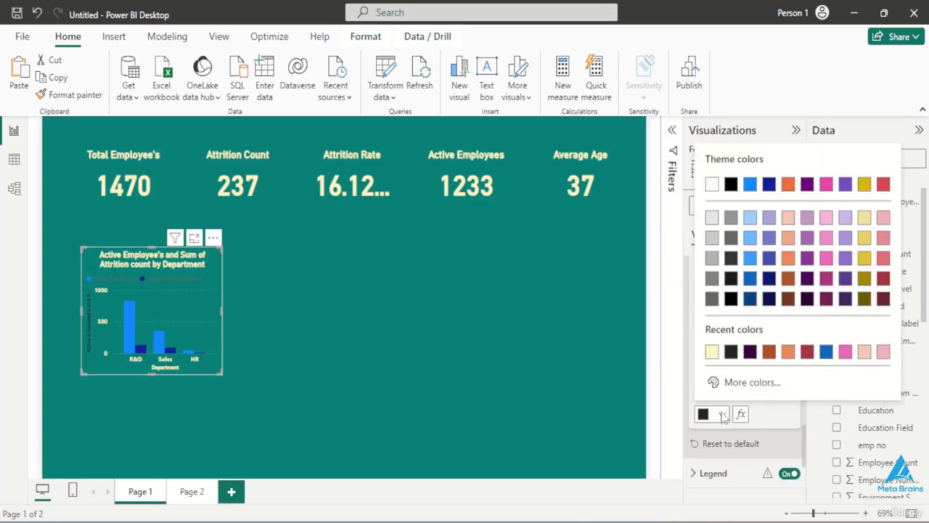
left_click(713, 352)
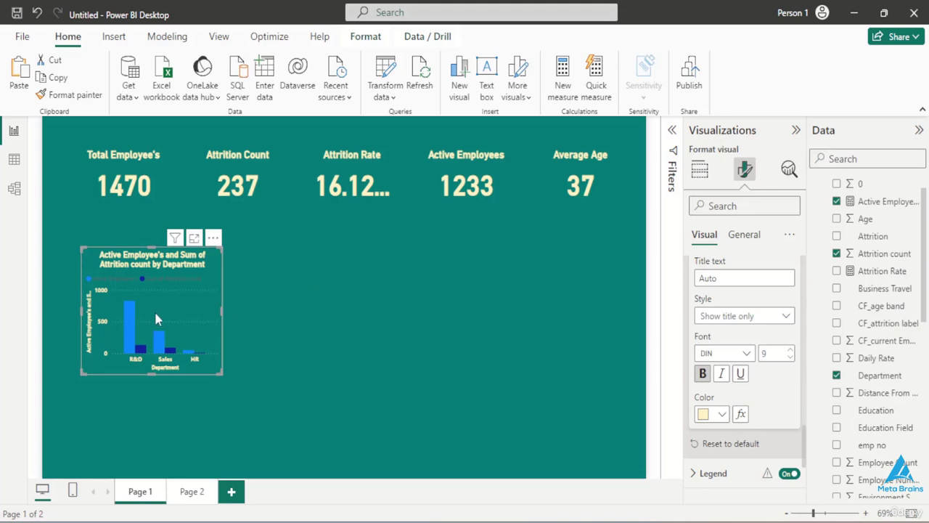
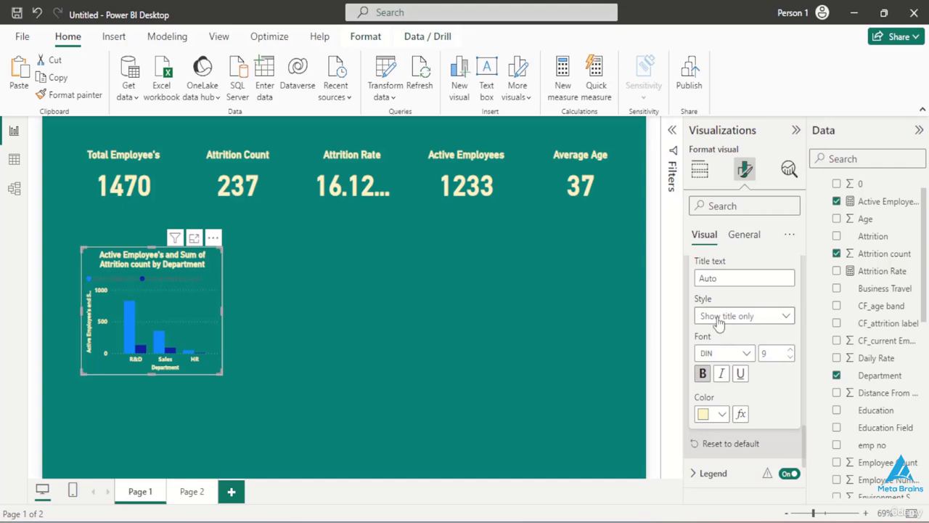
- Make the column chart's legend text bold and set its color to the recently used pale yellow
scroll(719, 323, "down", 5)
scroll(719, 323, "up", 3)
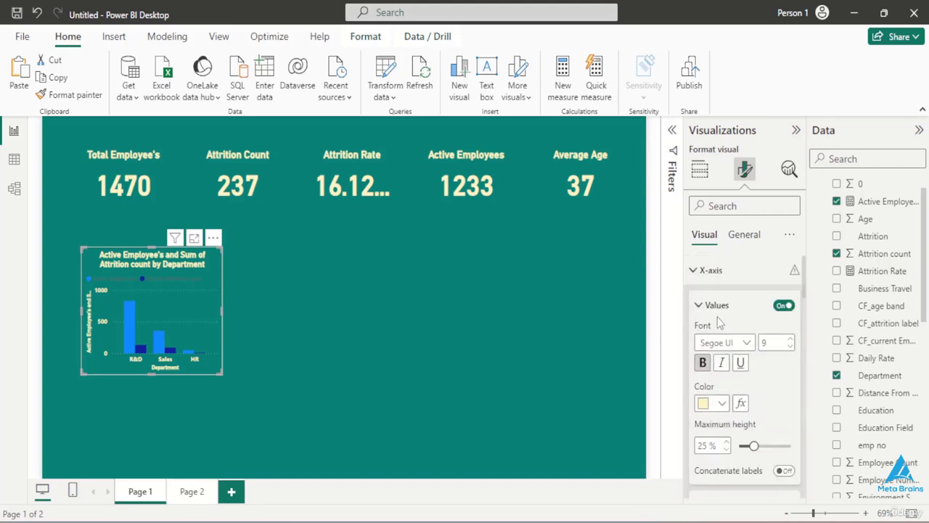
scroll(718, 323, "down", 3)
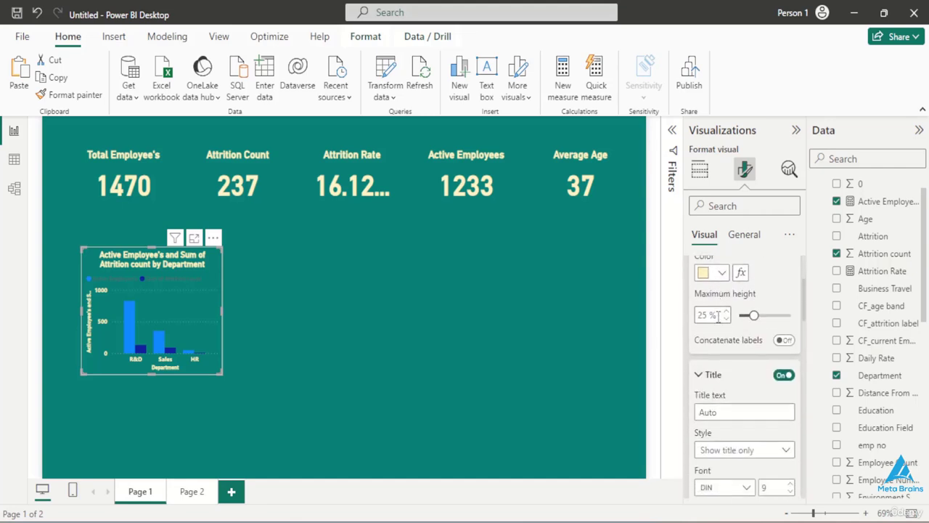
scroll(718, 315, "down", 3)
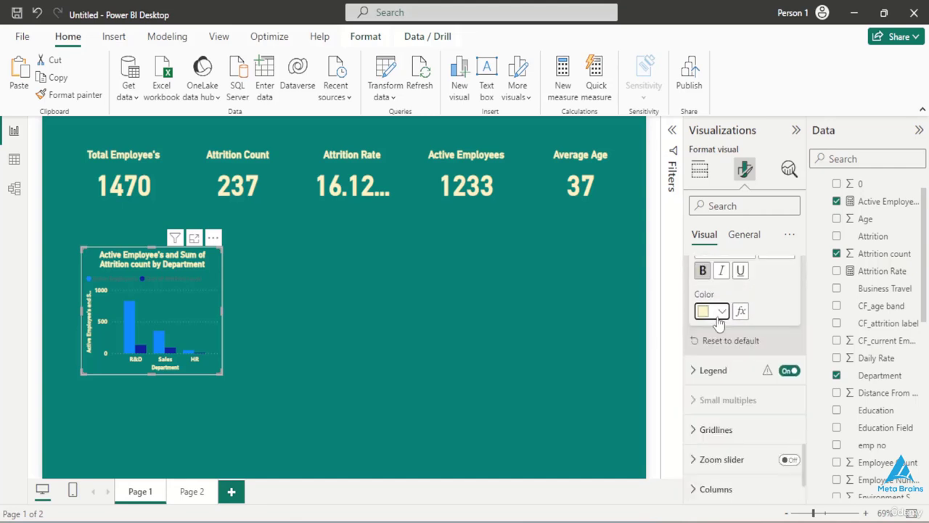
left_click(703, 373)
scroll(715, 446, "down", 1)
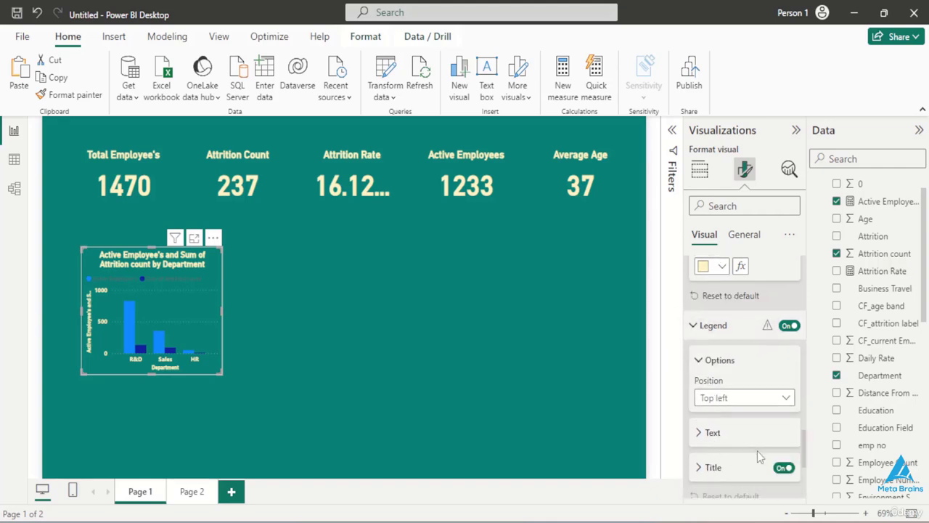
left_click(719, 434)
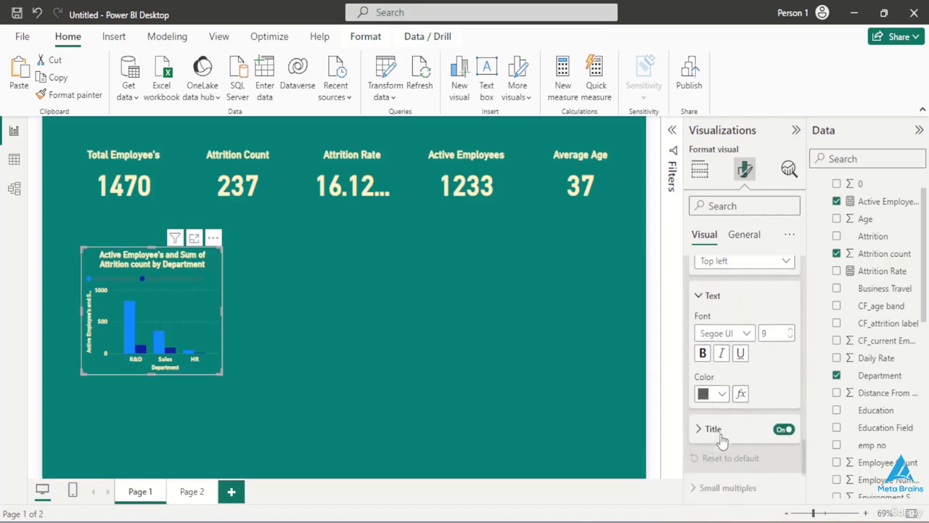
left_click(702, 342)
left_click(719, 382)
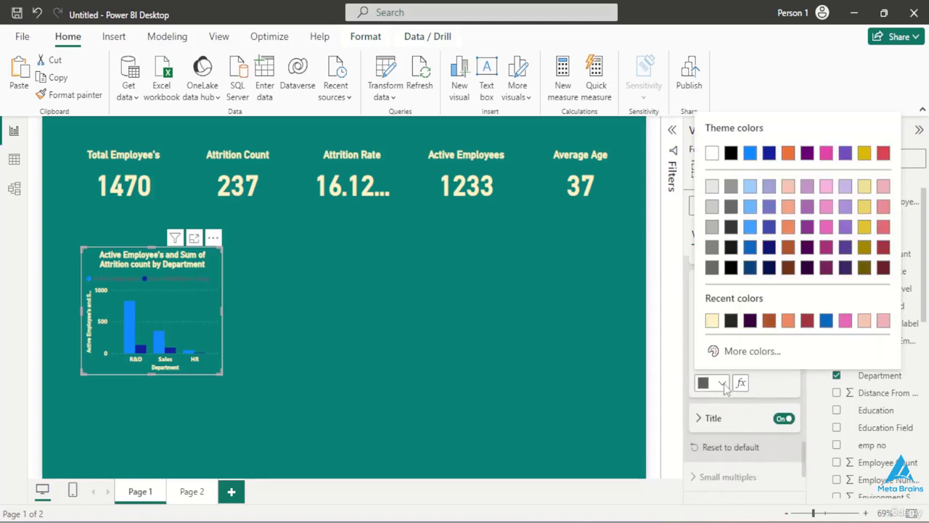
left_click(711, 320)
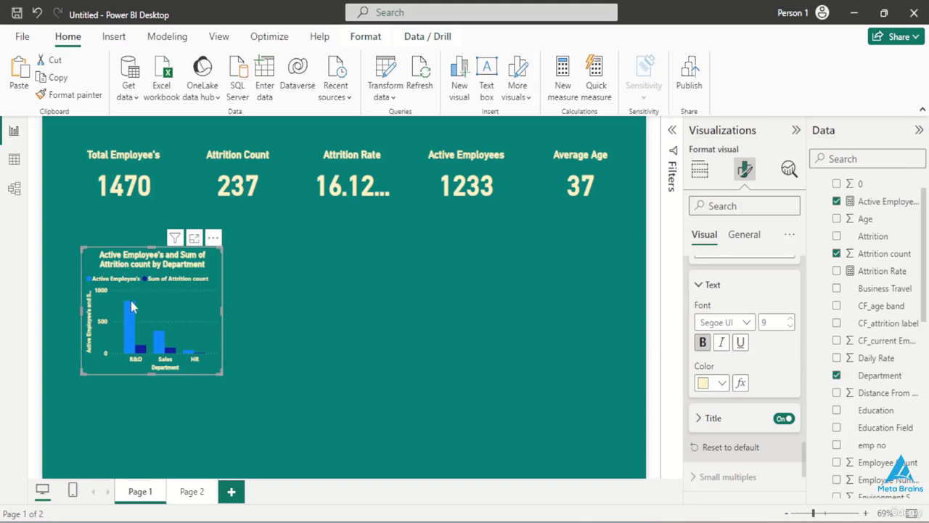
- Set the column chart's legend position to Top center
scroll(733, 327, "up", 2)
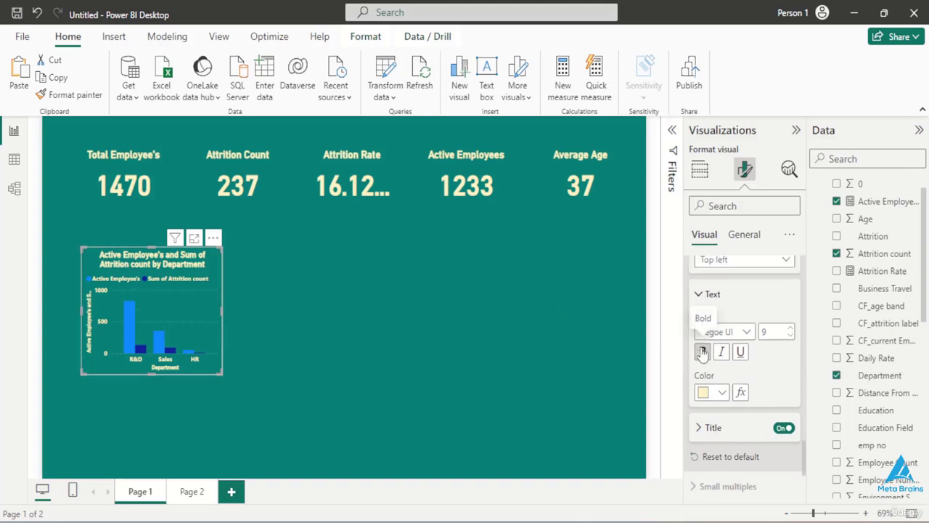
left_click(780, 312)
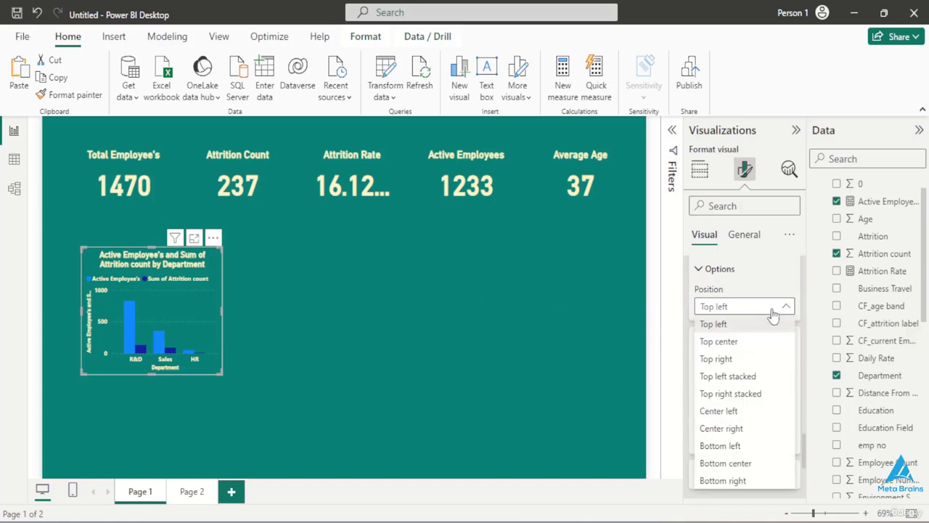
left_click(728, 342)
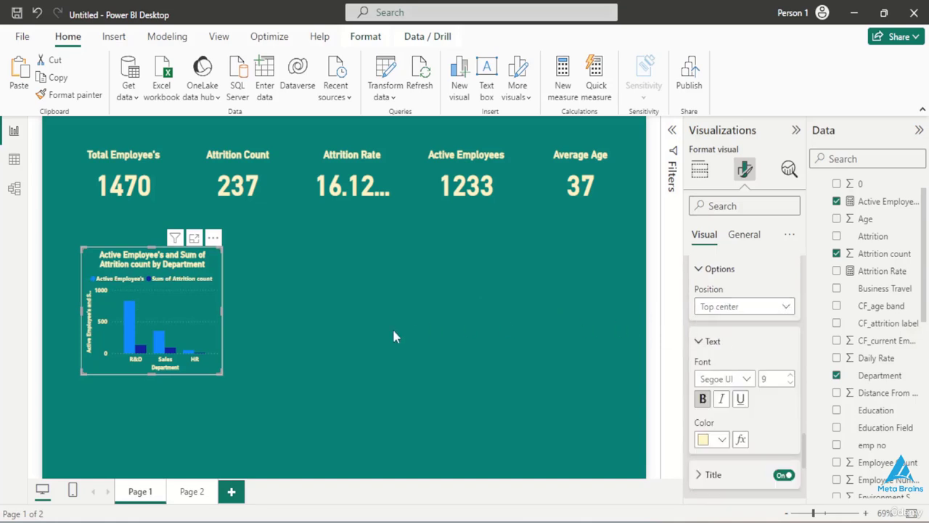
- Add a new donut chart to the page and place it beside the column chart, below the Attrition Rate card
left_click(281, 341)
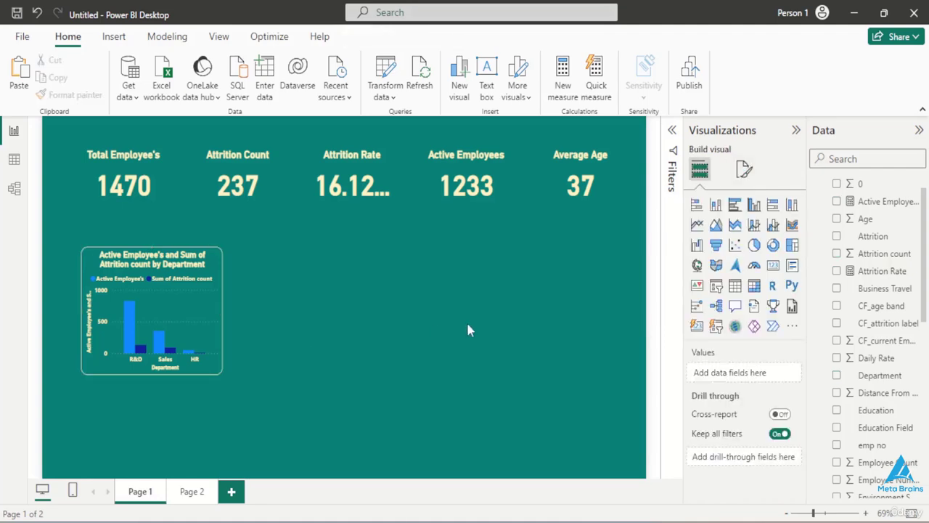
left_click(773, 247)
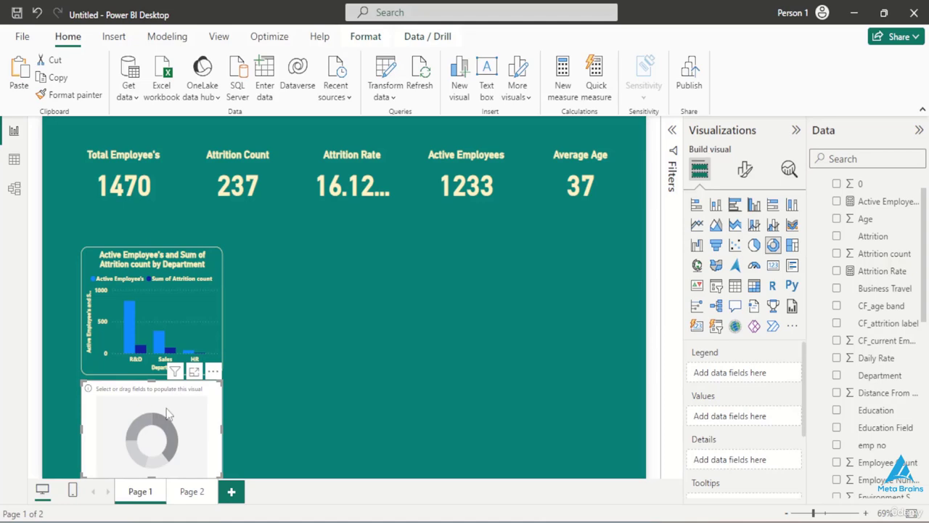
left_click_drag(167, 413, 349, 290)
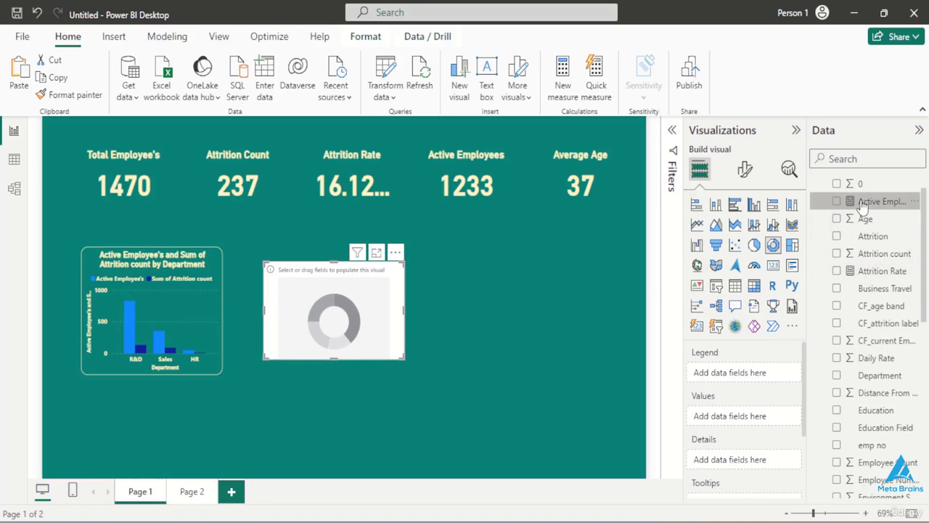
- Fill the donut chart with Active Employee's as its values and Education Field as its legend
left_click_drag(862, 207, 733, 415)
scroll(856, 366, "down", 2)
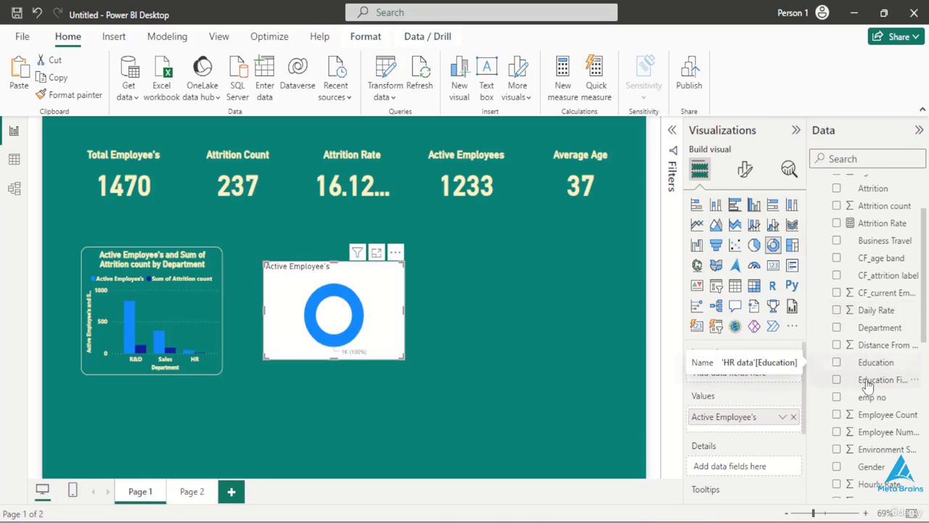
left_click_drag(863, 379, 752, 379)
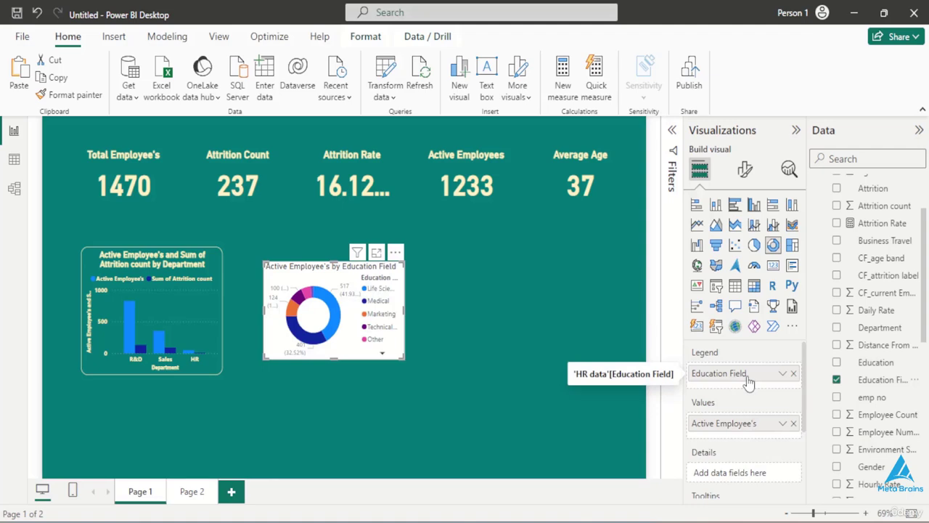
- Set the column chart's horizontal gridlines to the Solid style in a lighter color
left_click(187, 308)
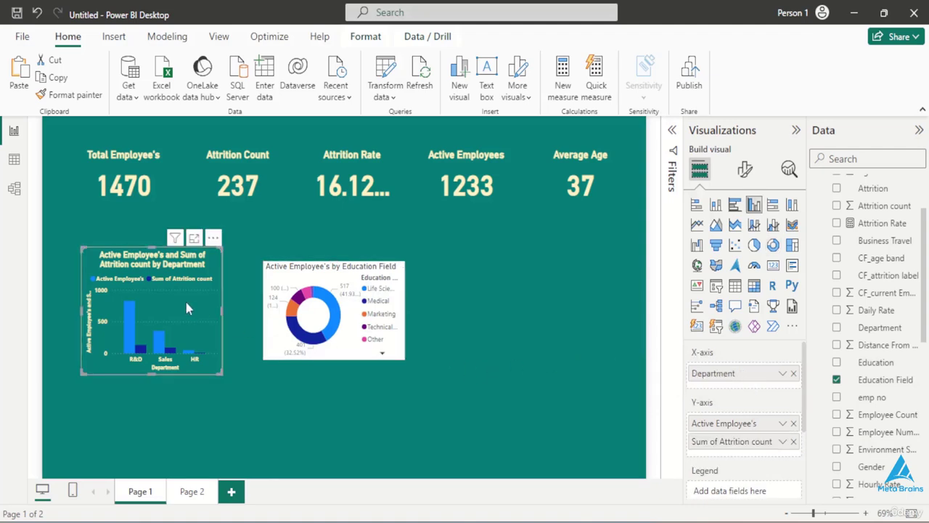
left_click(744, 169)
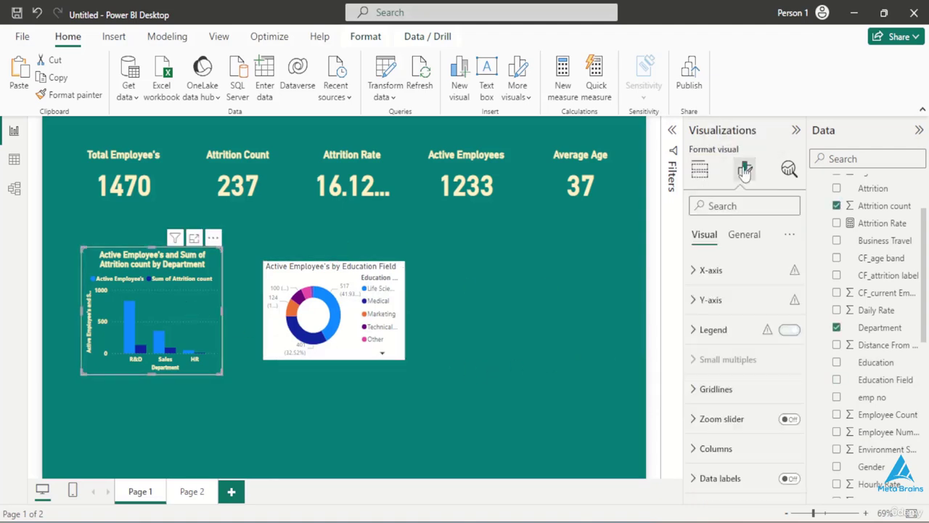
left_click(716, 389)
scroll(717, 393, "down", 3)
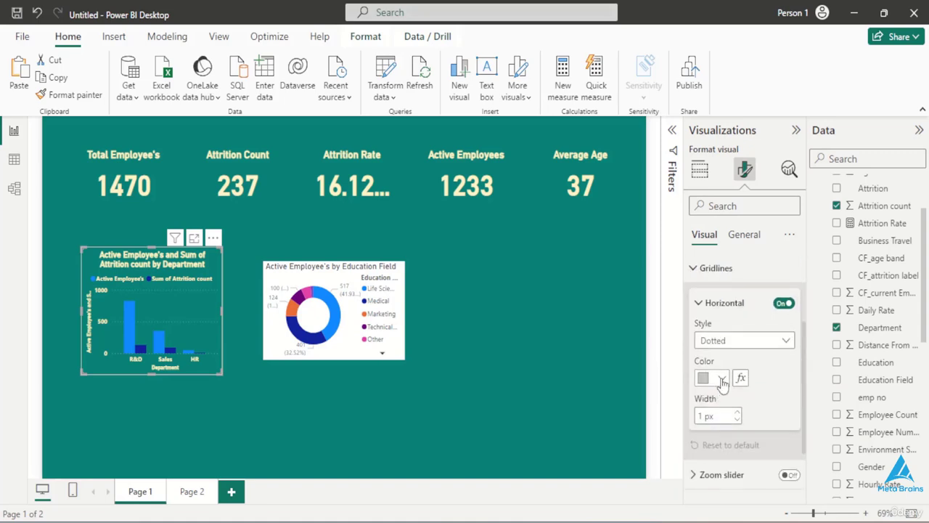
left_click(751, 346)
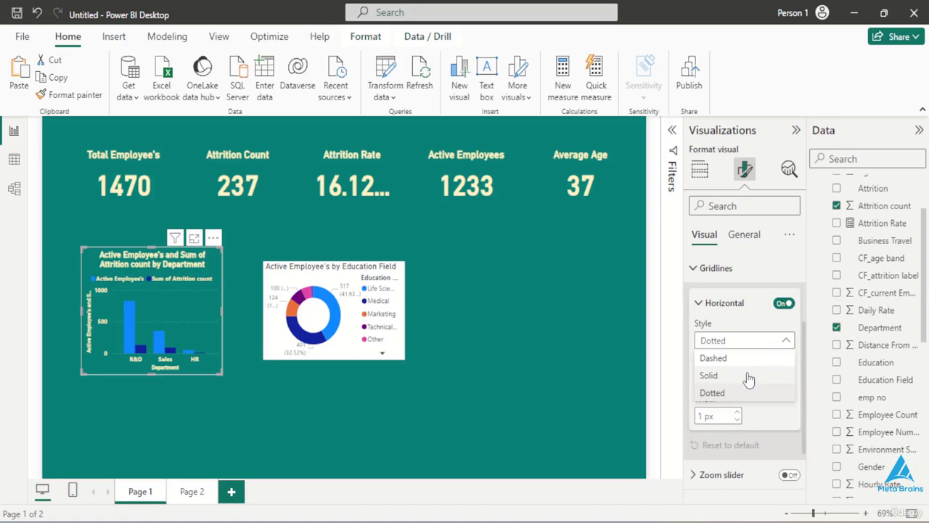
left_click(749, 376)
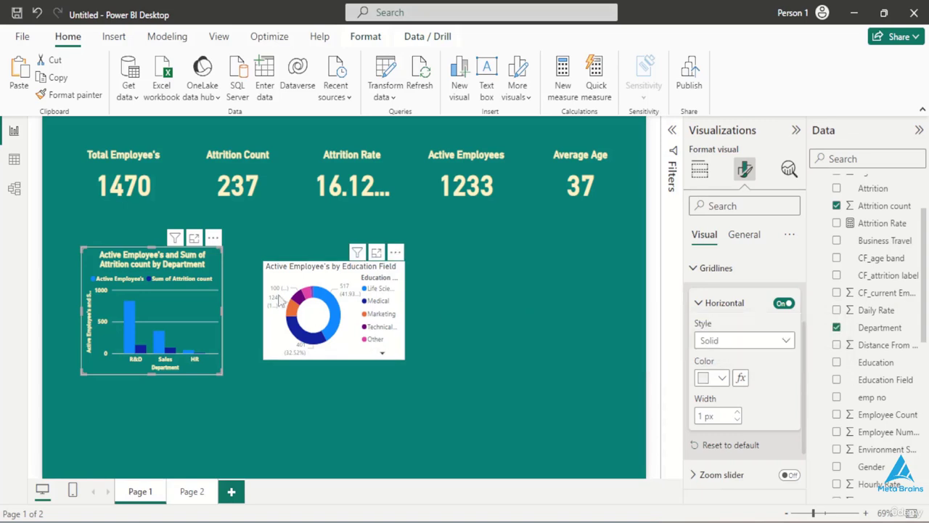
- Copy the column chart's formatting onto the donut chart with Format painter
left_click(84, 102)
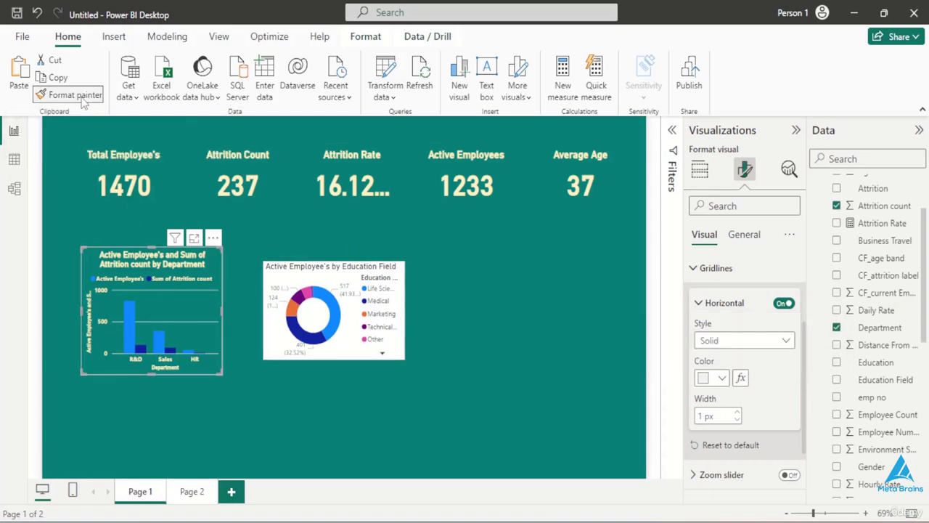
left_click(284, 318)
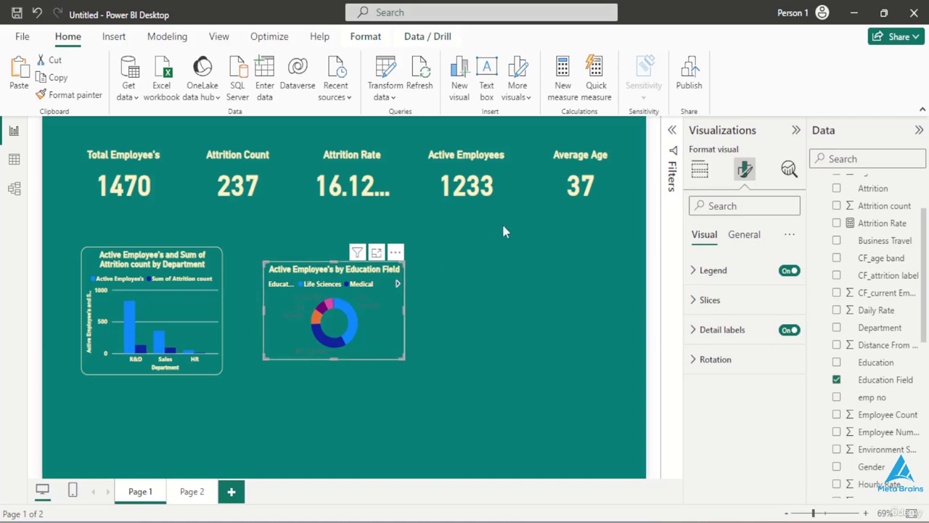
- Set the donut chart's height to 255 and its width to 380
left_click(735, 238)
left_click(724, 271)
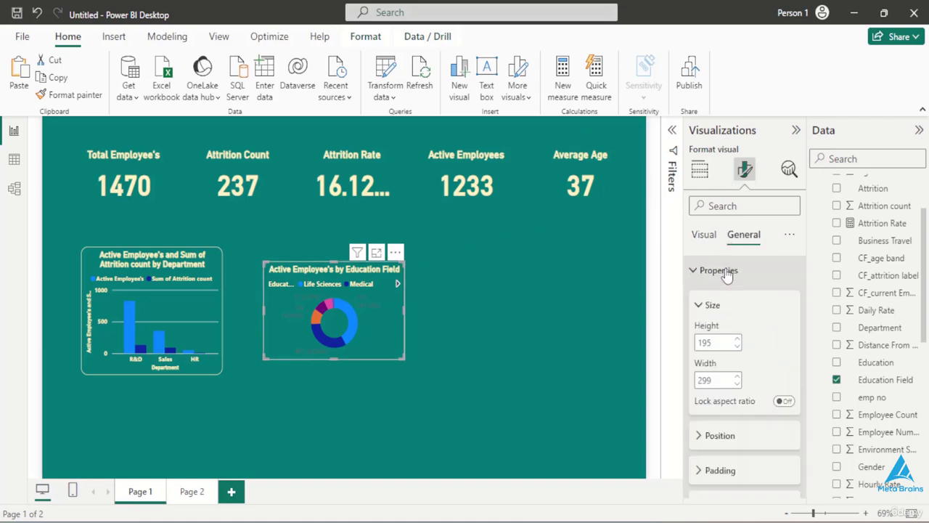
double_click(712, 342)
key("BackSpace")
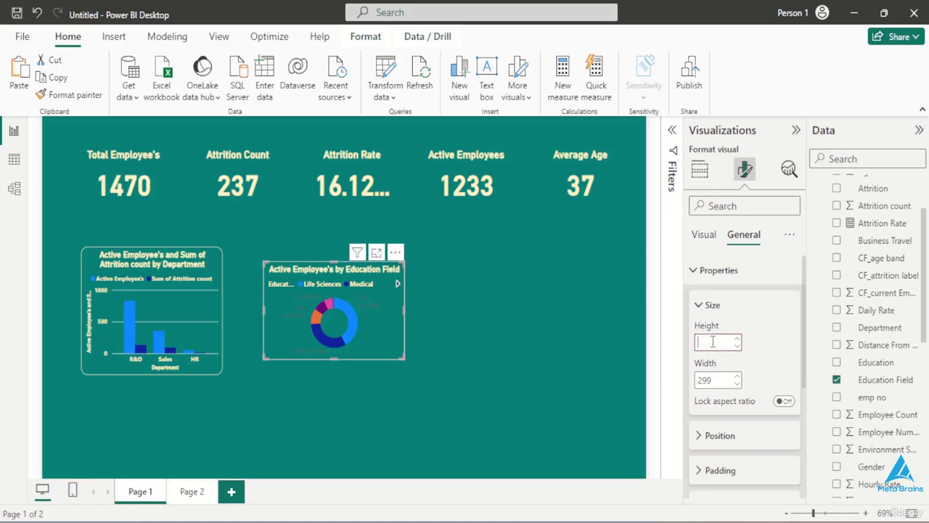
type("255")
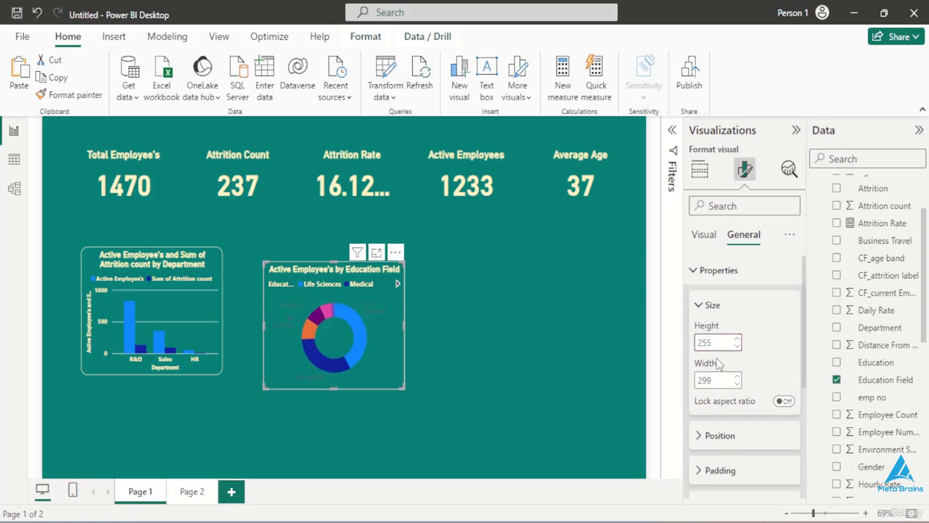
double_click(716, 379)
key("BackSpace")
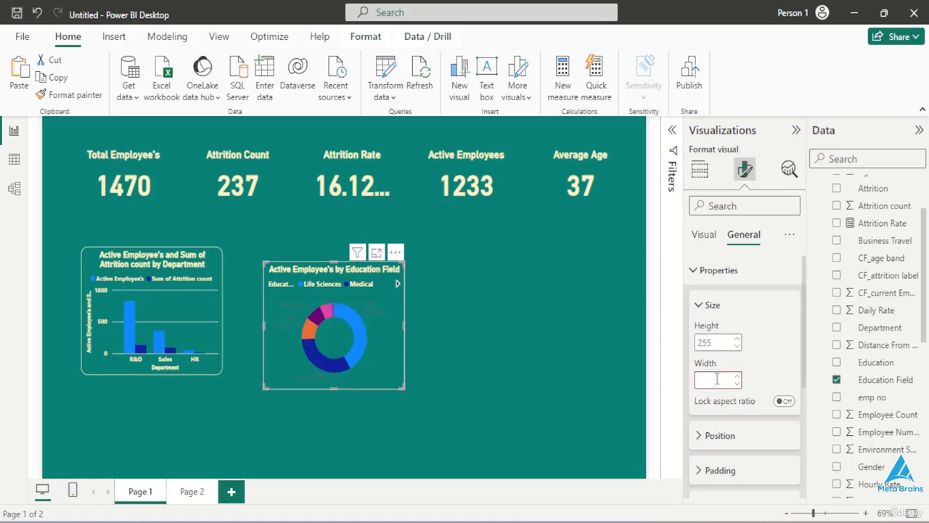
type("380")
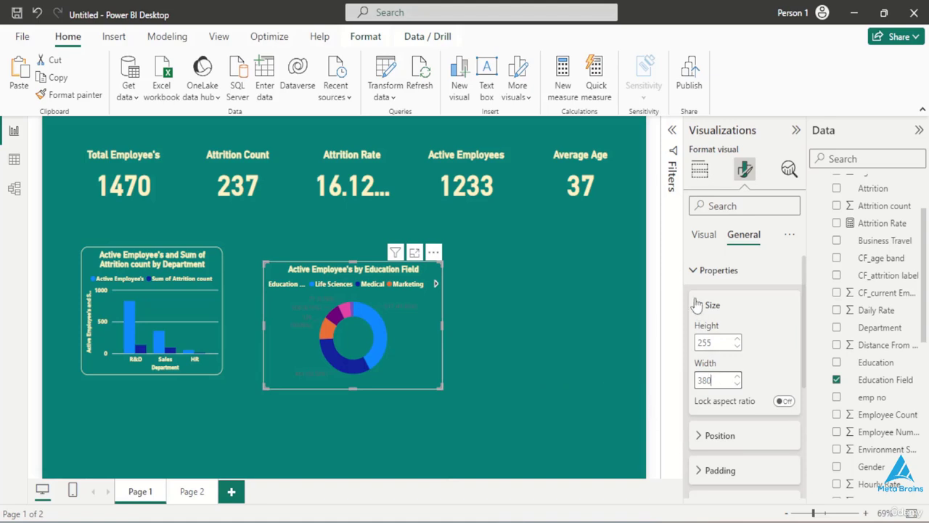
left_click(697, 270)
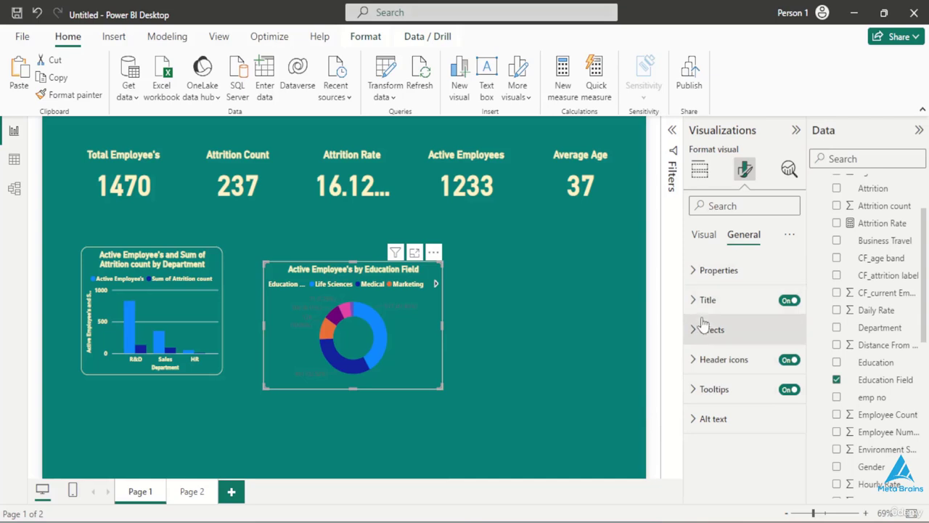
left_click(716, 241)
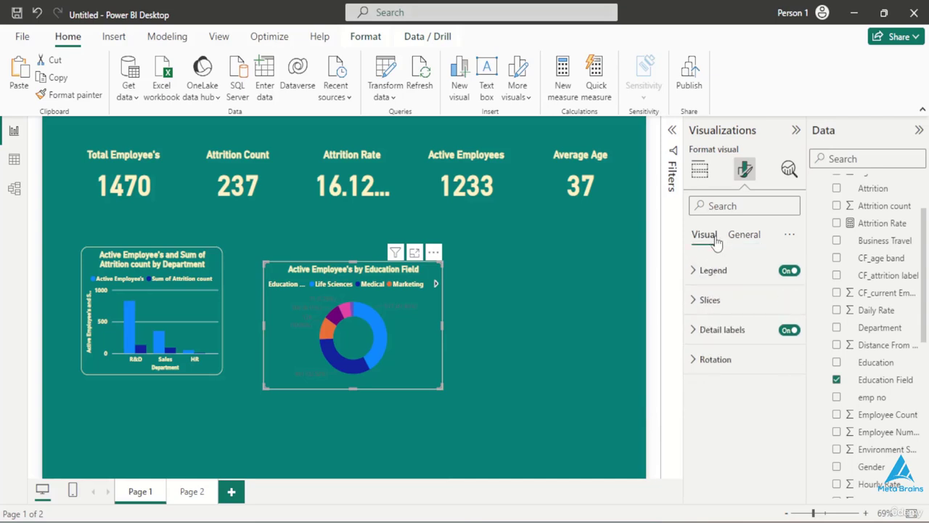
left_click(751, 335)
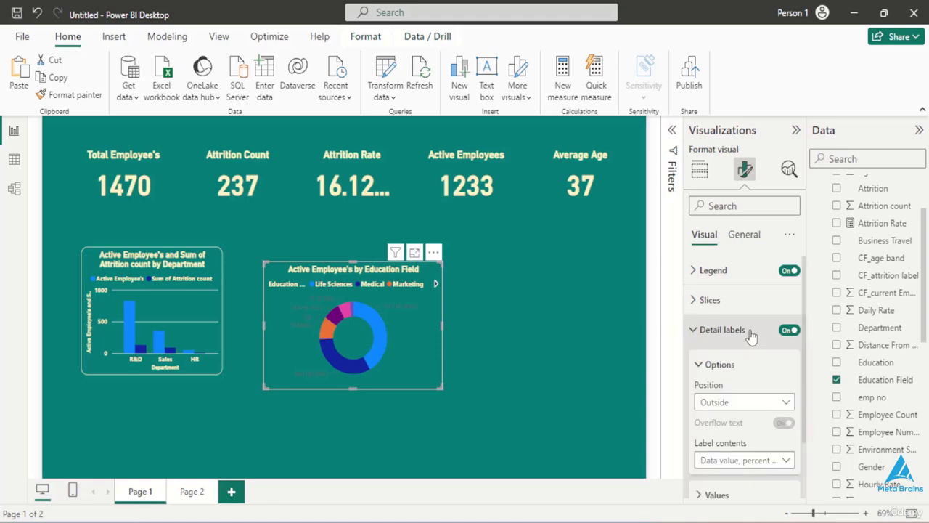
left_click(751, 333)
left_click(745, 236)
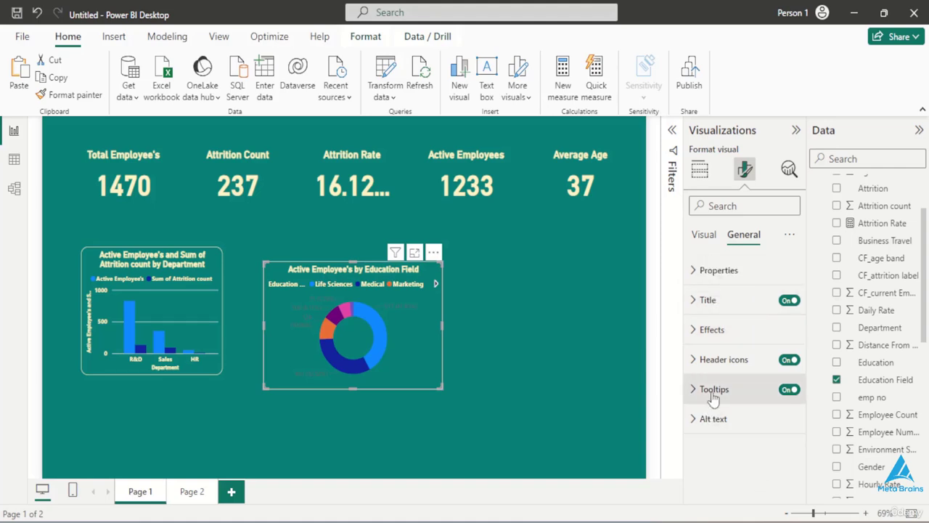
left_click(722, 271)
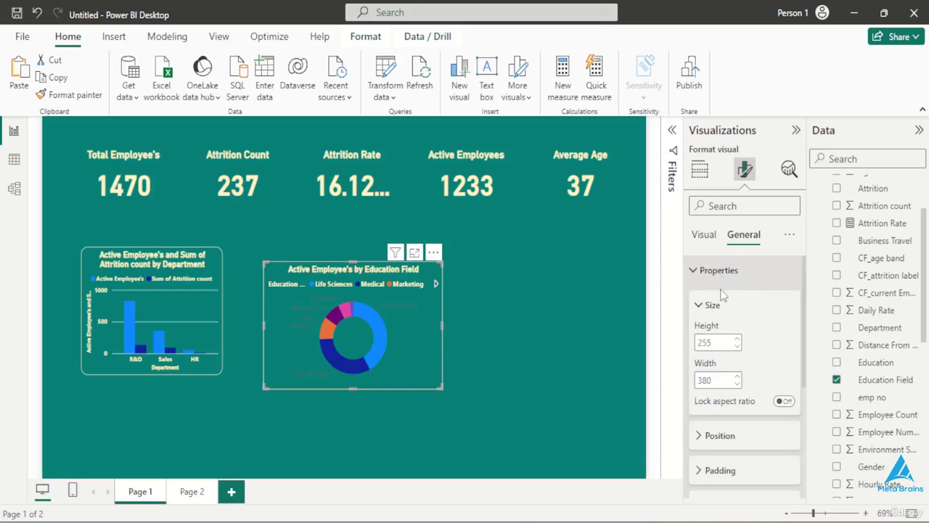
left_click(711, 272)
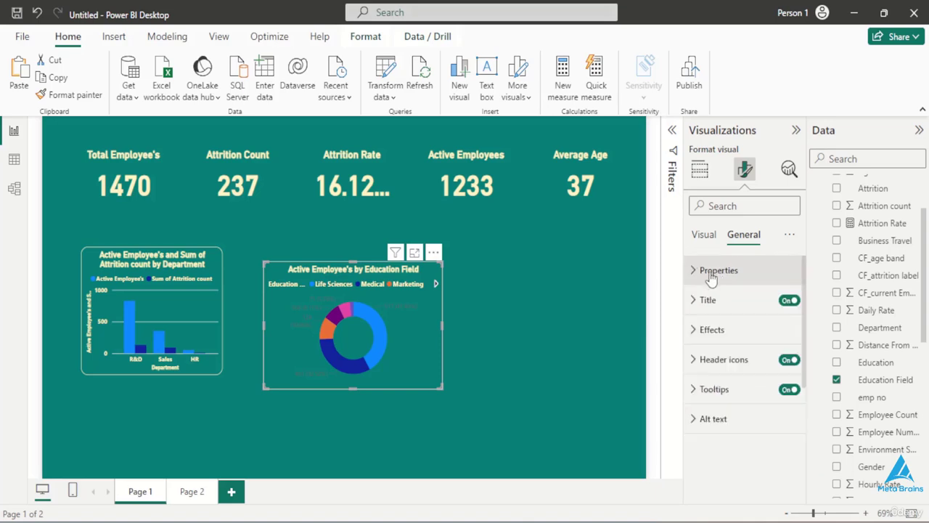
- Undo the donut chart's resizing and the formatting copied onto it from the column chart
left_click(513, 328)
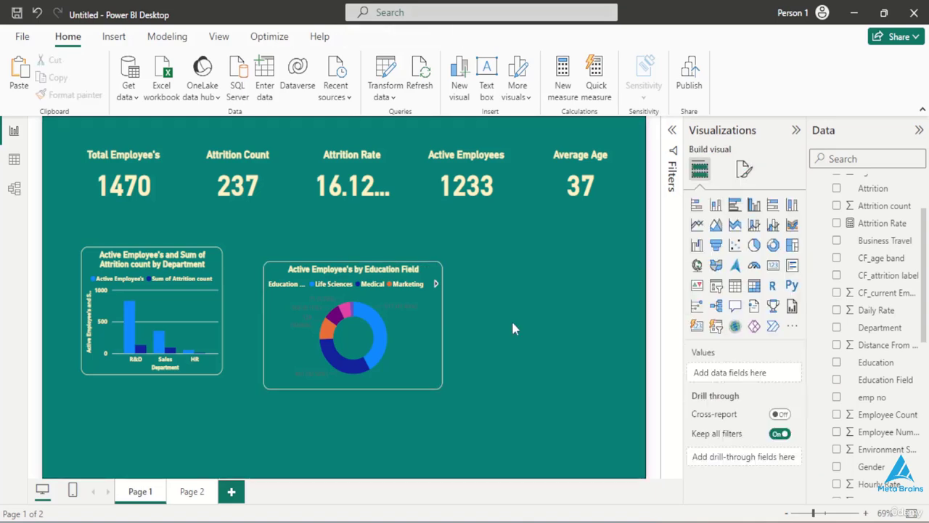
key("ctrl+z")
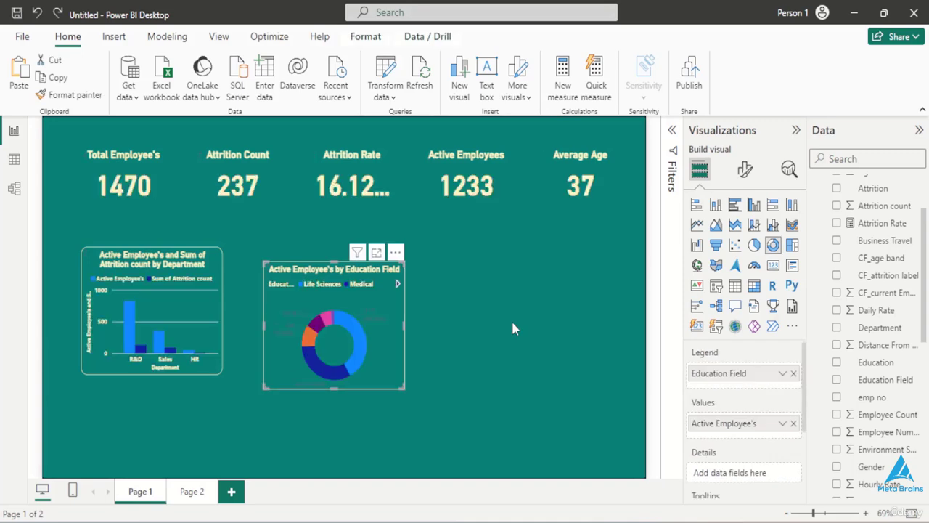
key("ctrl+z")
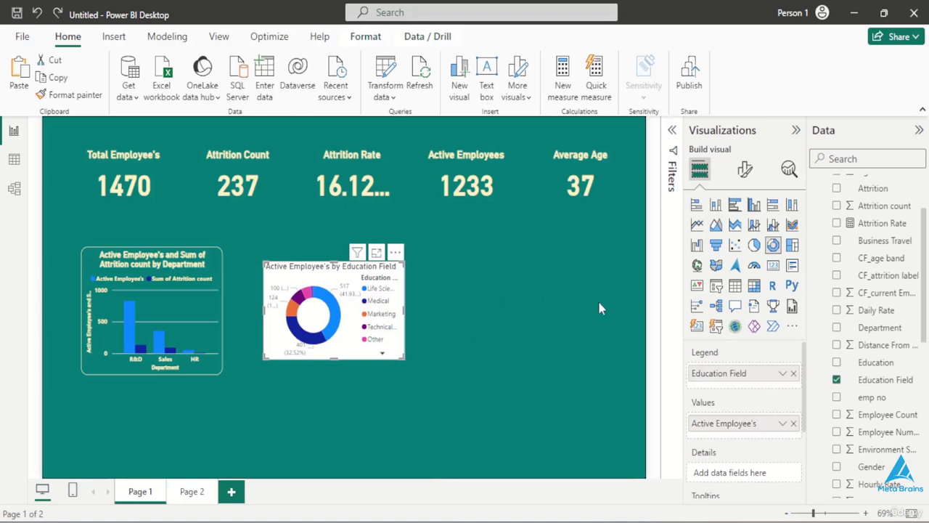
- Turn off the background of the education-field donut chart
left_click(745, 170)
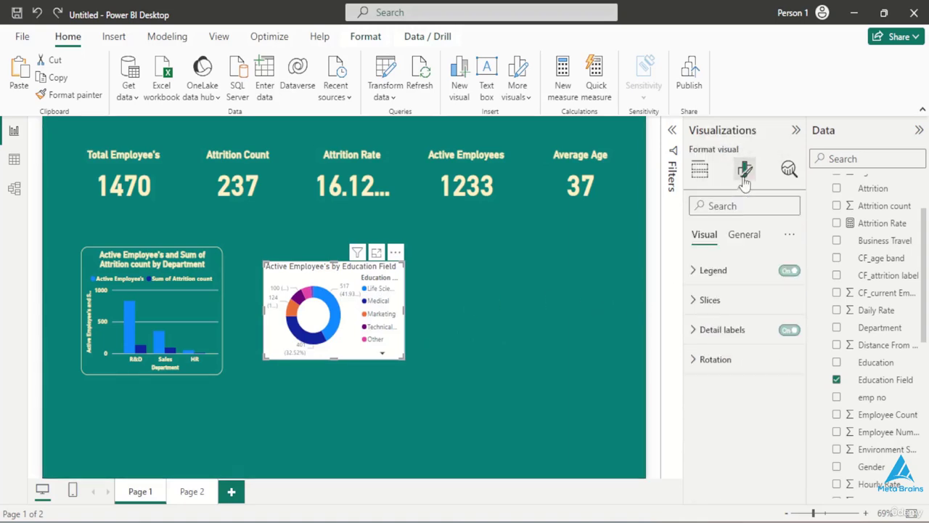
left_click(735, 238)
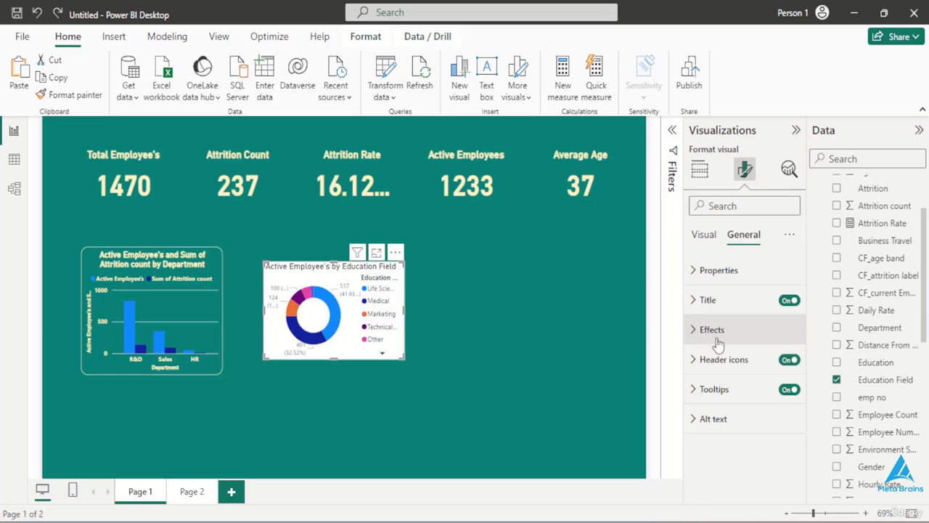
left_click(710, 331)
left_click(710, 333)
left_click(710, 331)
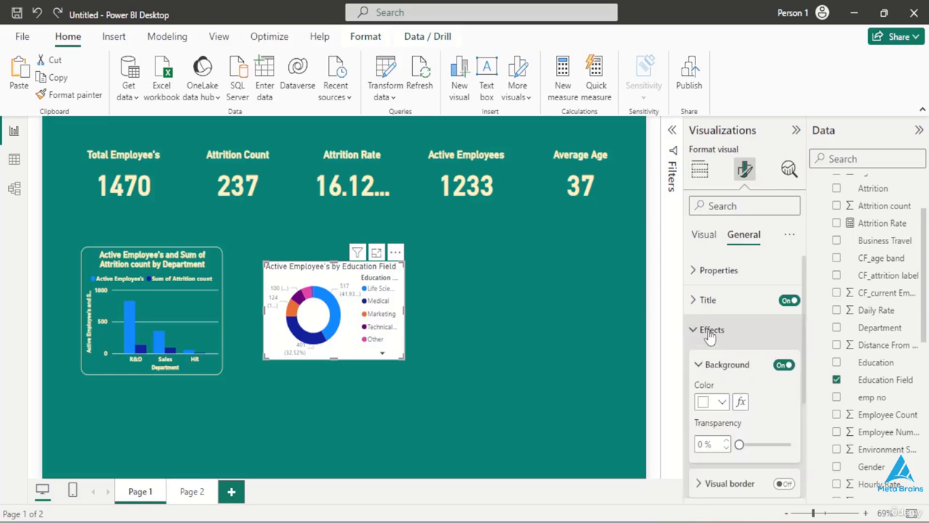
scroll(710, 335, "down", 1)
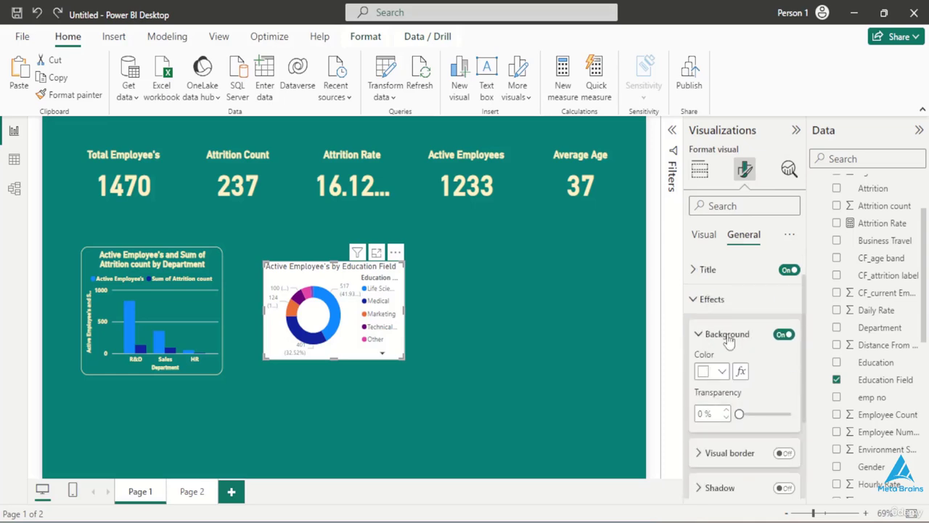
left_click(780, 335)
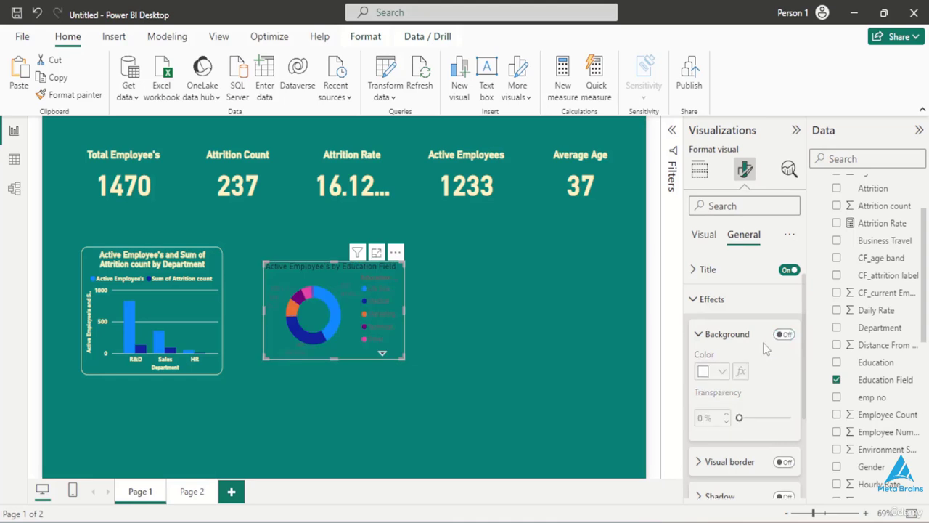
- Make the donut chart's title bold, pale yellow and horizontally centered
left_click(732, 270)
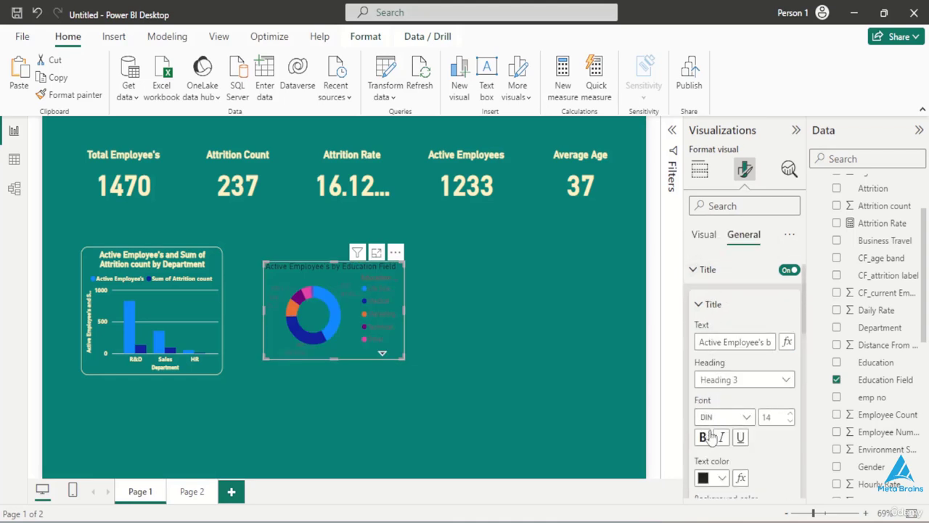
scroll(708, 439, "down", 2)
scroll(710, 447, "down", 1)
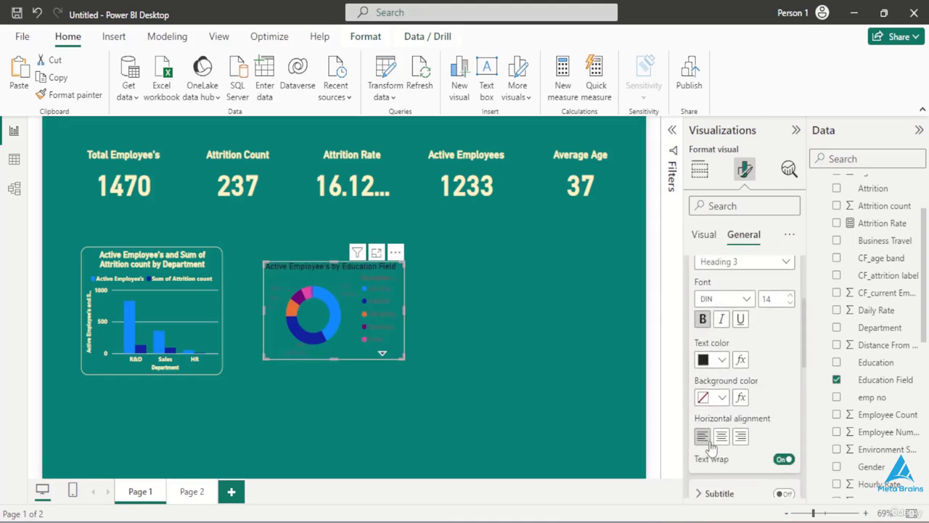
left_click(719, 361)
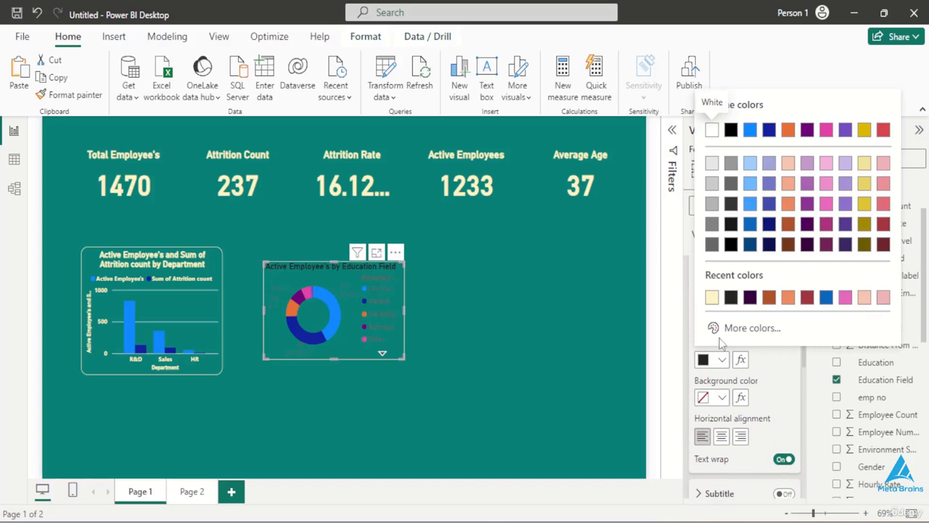
left_click(712, 298)
left_click(721, 435)
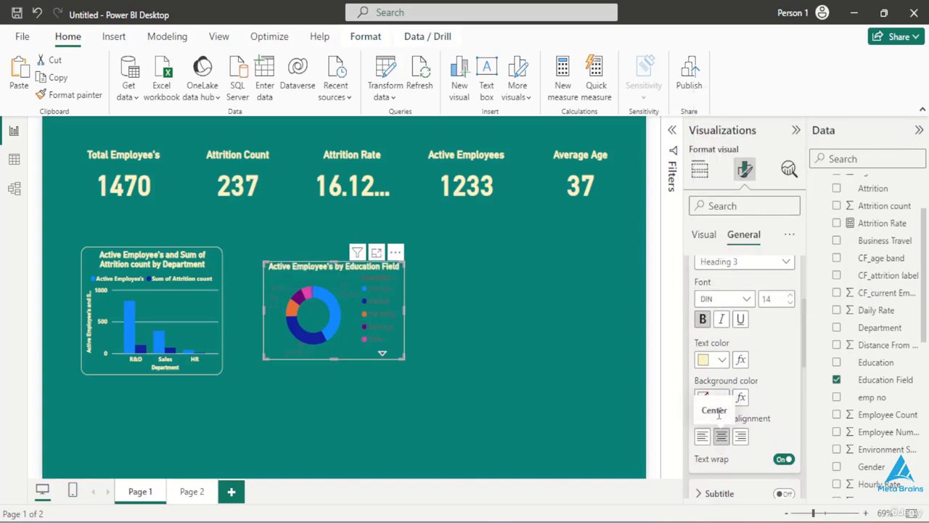
scroll(707, 332, "down", 4)
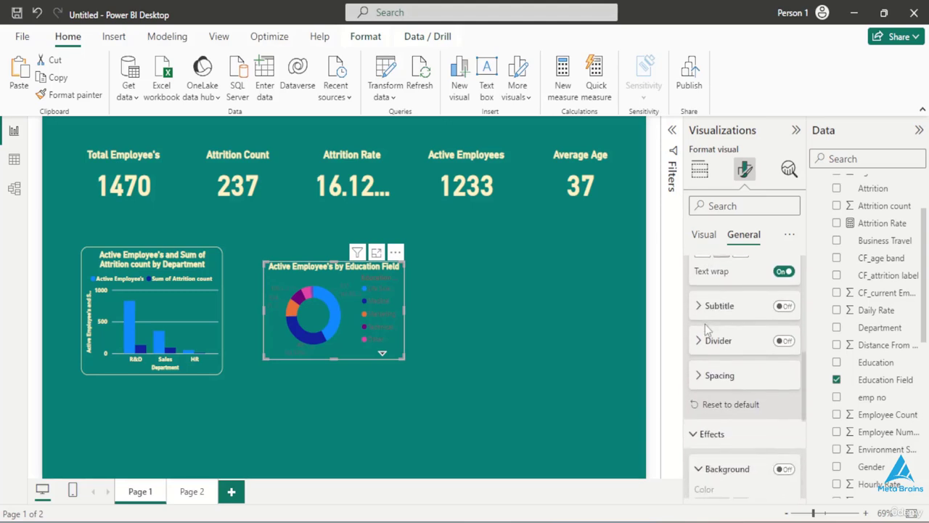
- Make the donut chart's detail label values bold and pale yellow
left_click(704, 234)
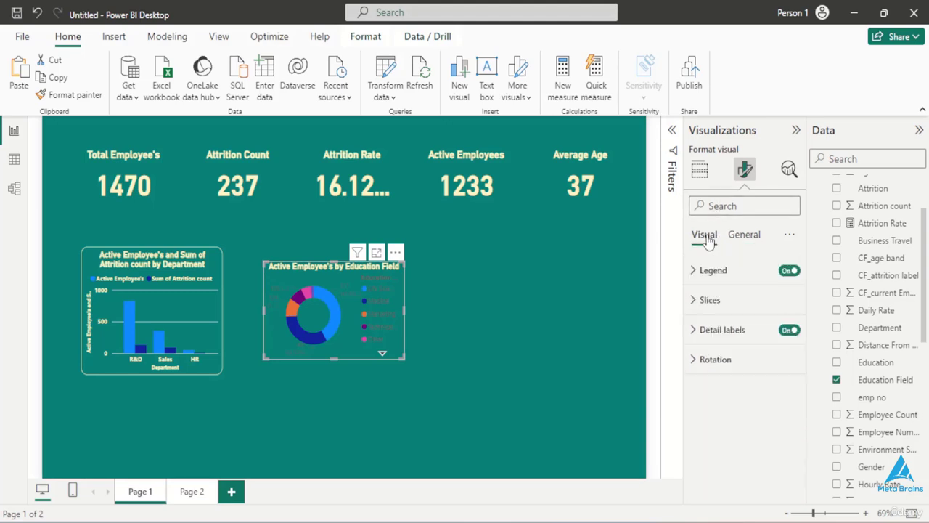
left_click(720, 329)
scroll(715, 403, "down", 1)
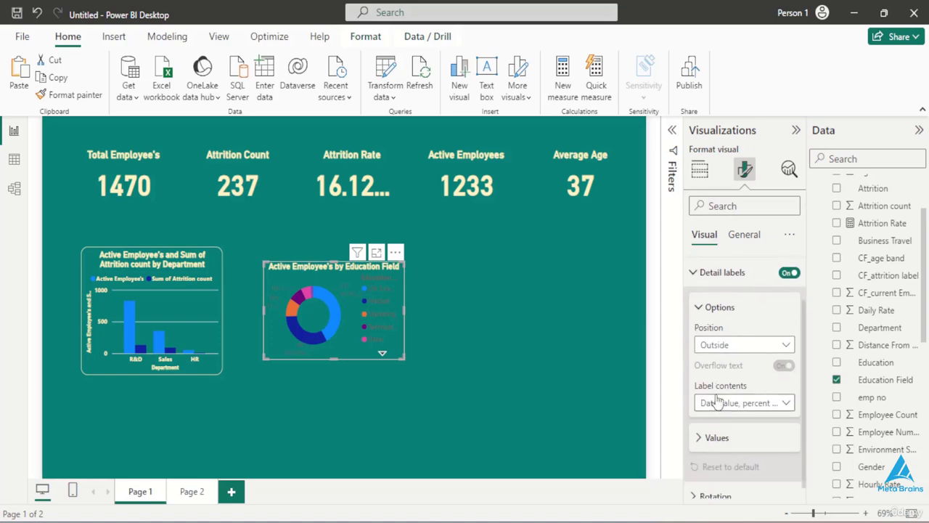
left_click(716, 435)
scroll(715, 435, "down", 2)
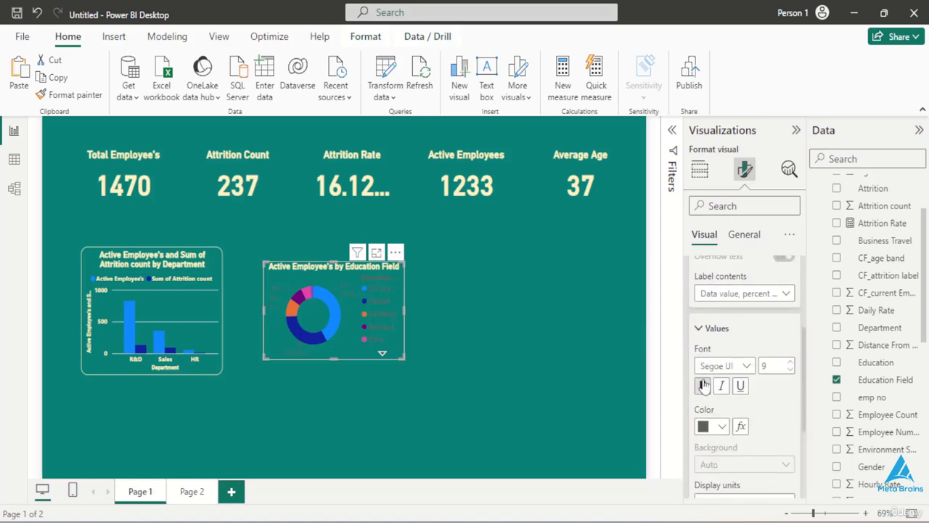
left_click(722, 427)
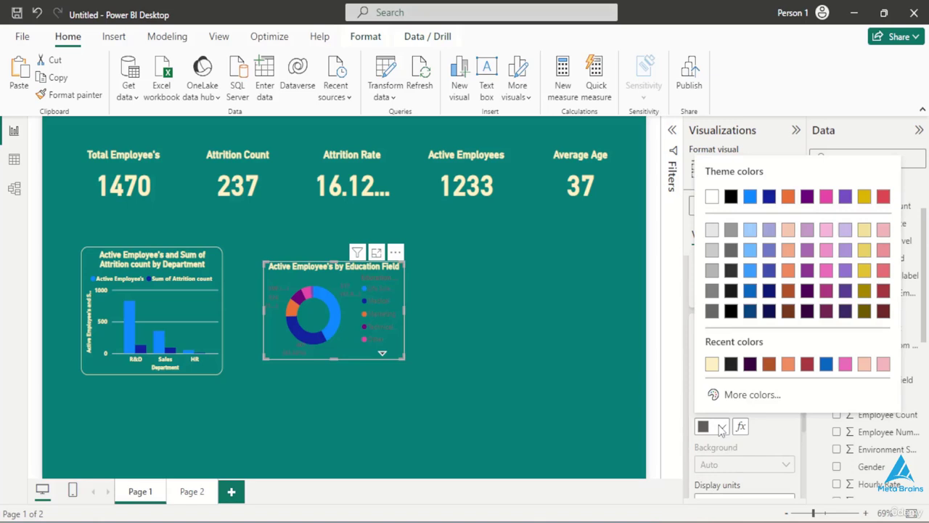
left_click(712, 364)
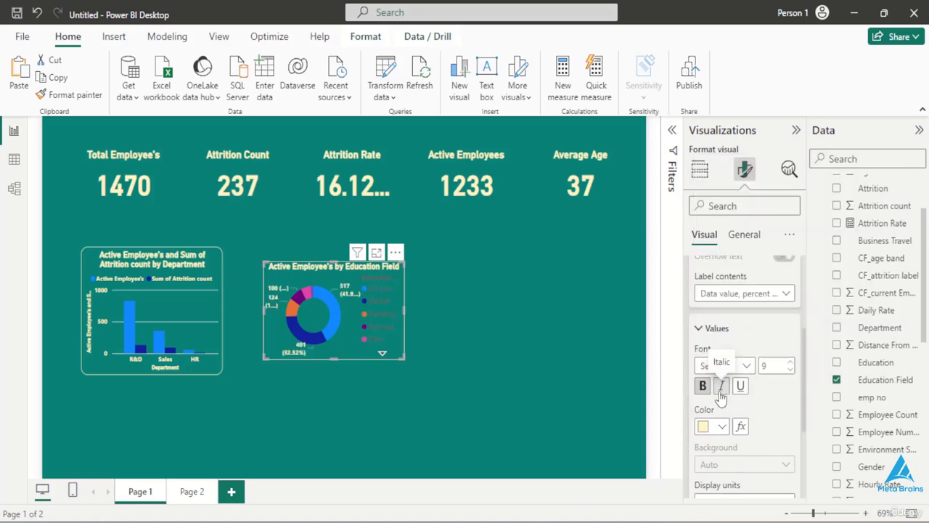
scroll(720, 395, "down", 1)
scroll(720, 397, "down", 5)
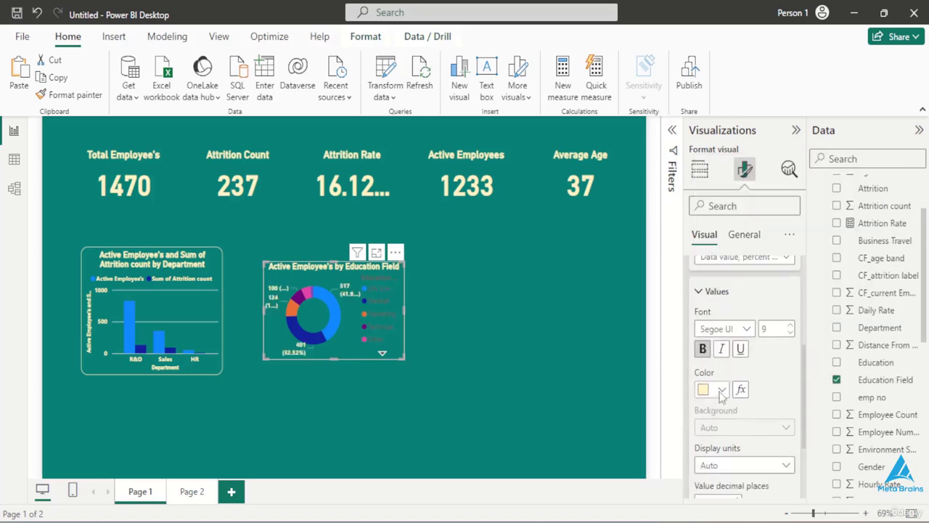
- Make the donut chart's legend text bold and pale yellow
scroll(721, 394, "up", 10)
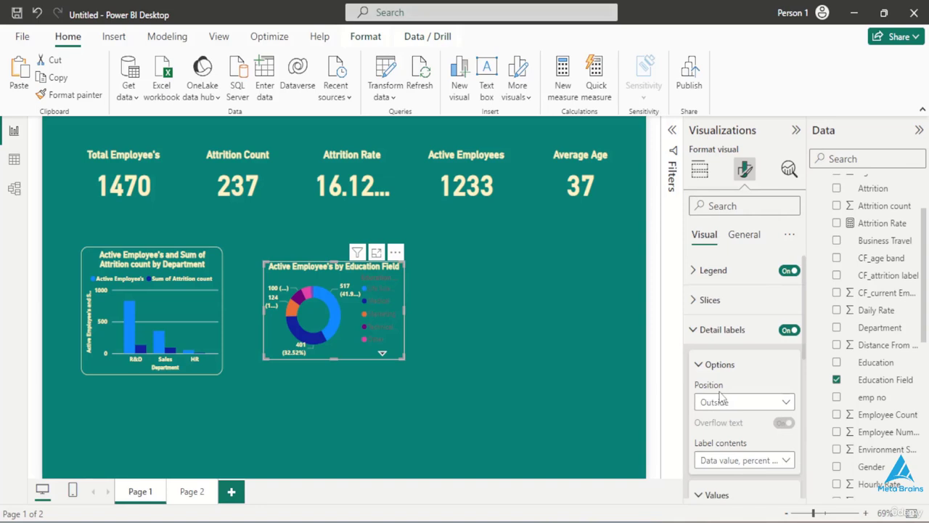
left_click(722, 271)
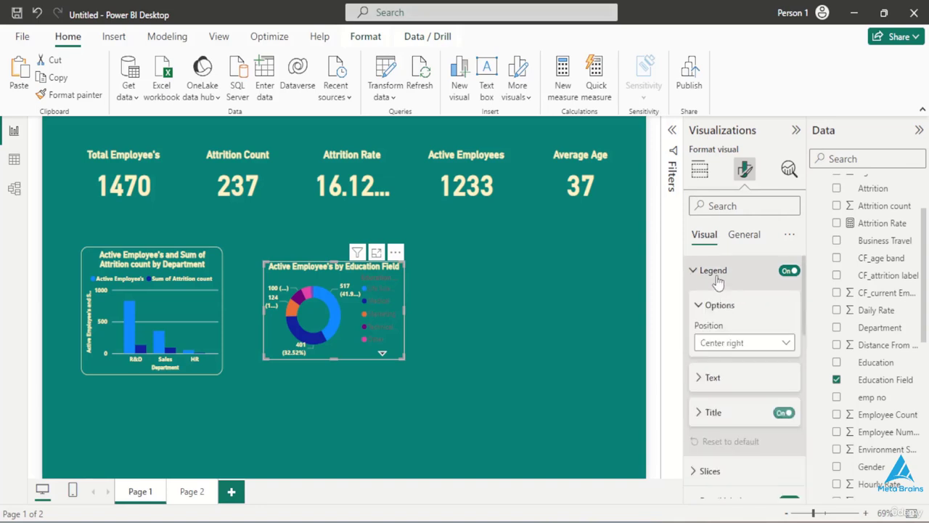
left_click(706, 378)
scroll(702, 374, "down", 4)
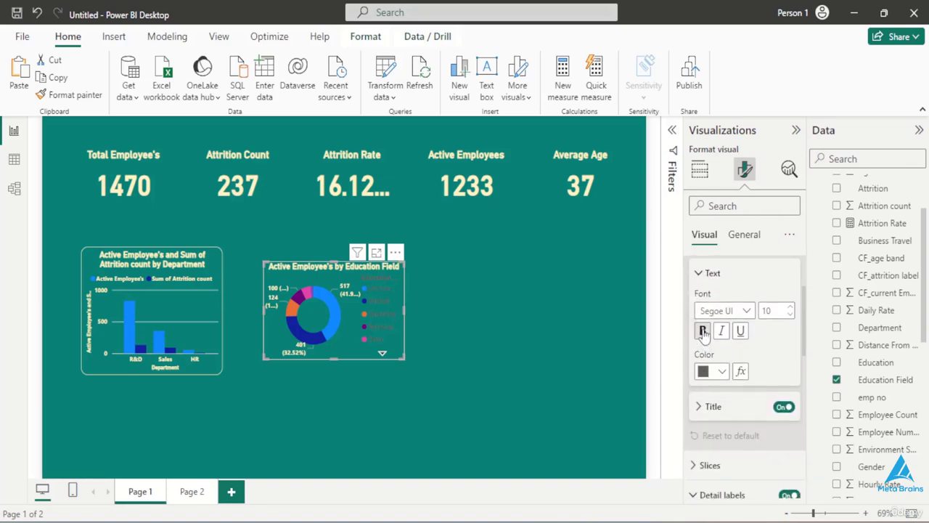
left_click(722, 372)
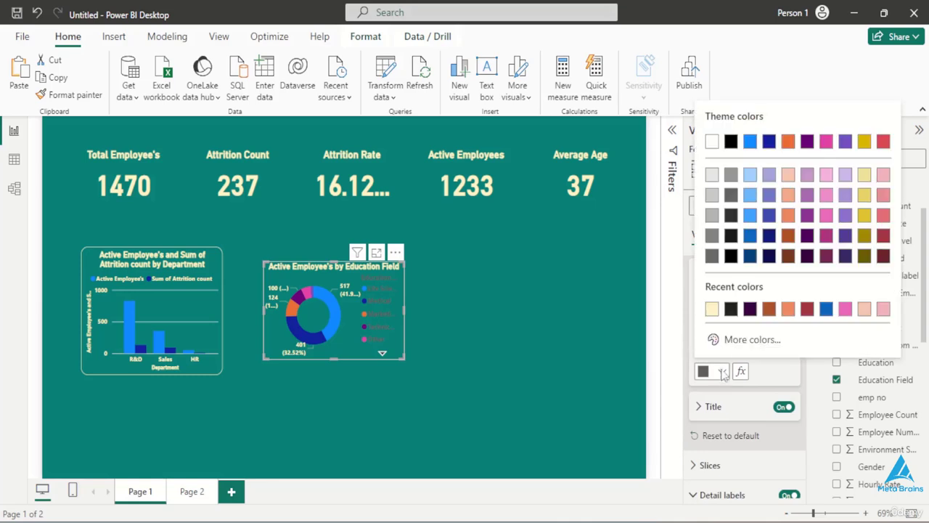
left_click(711, 308)
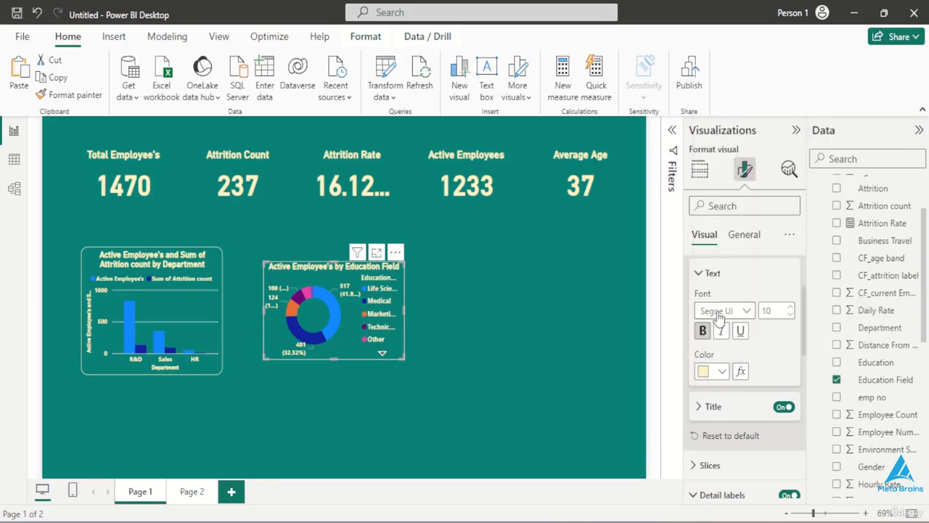
- Add a pale-yellow visual border with 13 px rounded corners to the donut chart
left_click(743, 234)
scroll(740, 363, "up", 2)
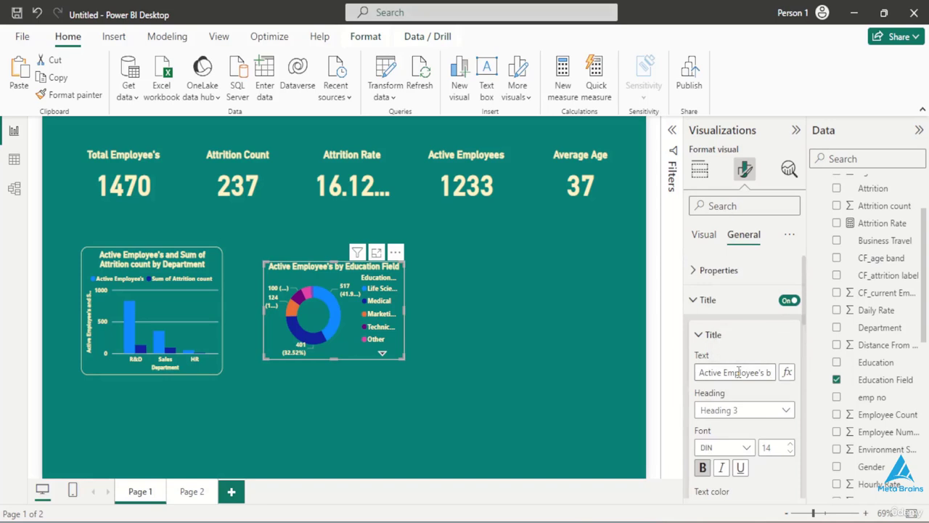
scroll(734, 366, "down", 8)
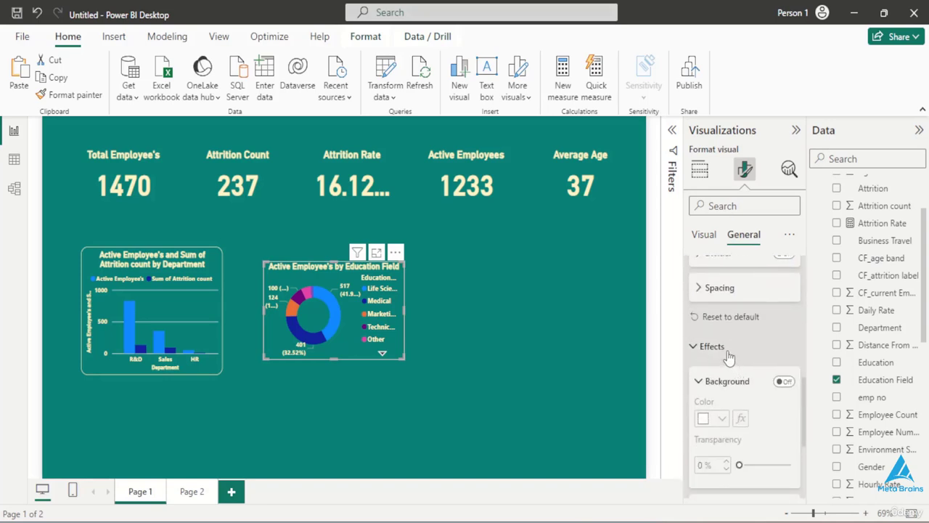
left_click(727, 351)
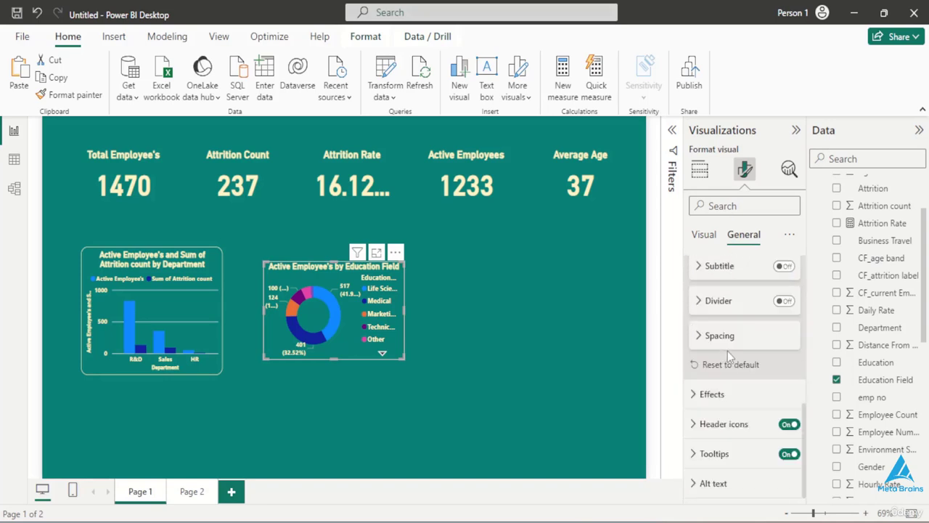
left_click(711, 396)
scroll(721, 458, "down", 4)
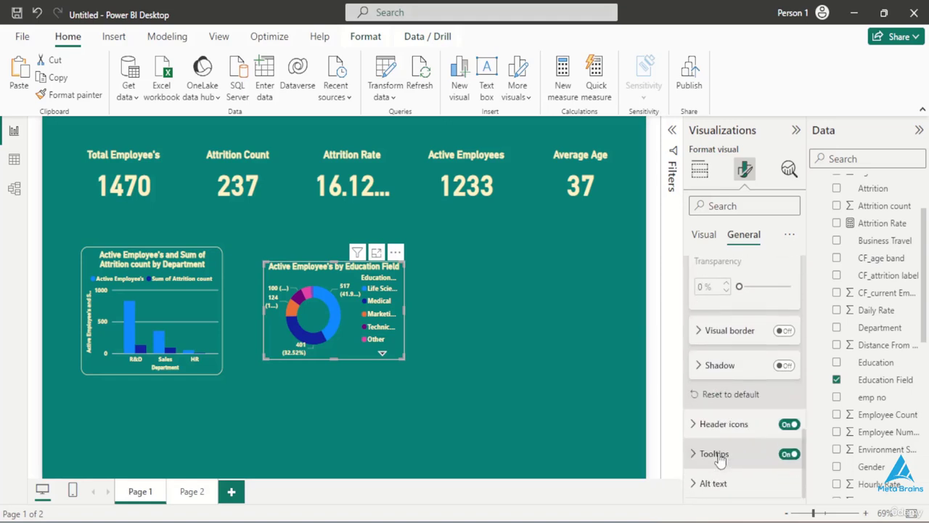
left_click(784, 331)
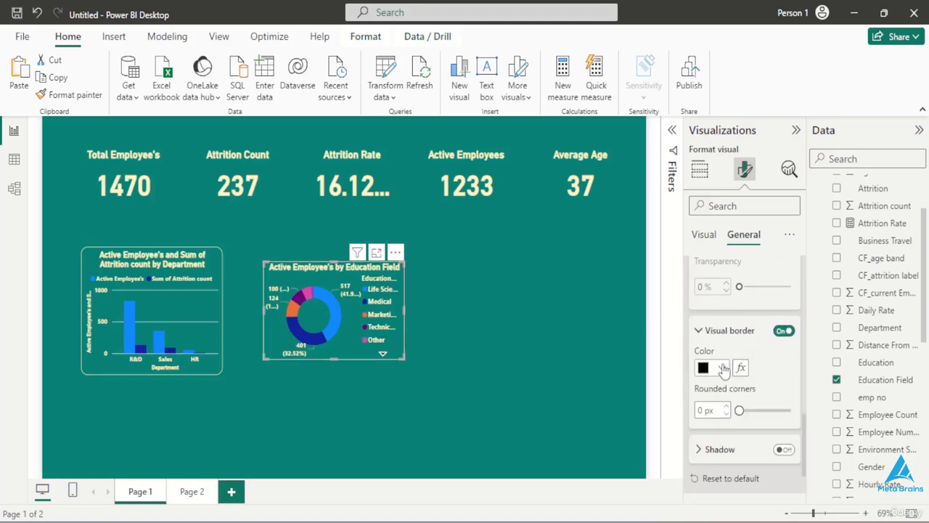
left_click(723, 368)
left_click(714, 308)
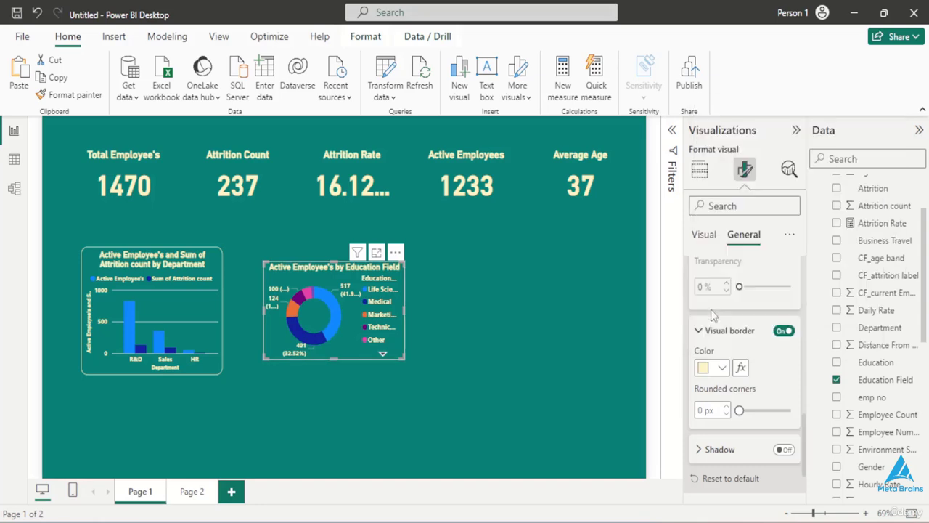
mouse_move(758, 411)
left_mouse_down()
mouse_move(769, 412)
mouse_move(760, 406)
left_mouse_up()
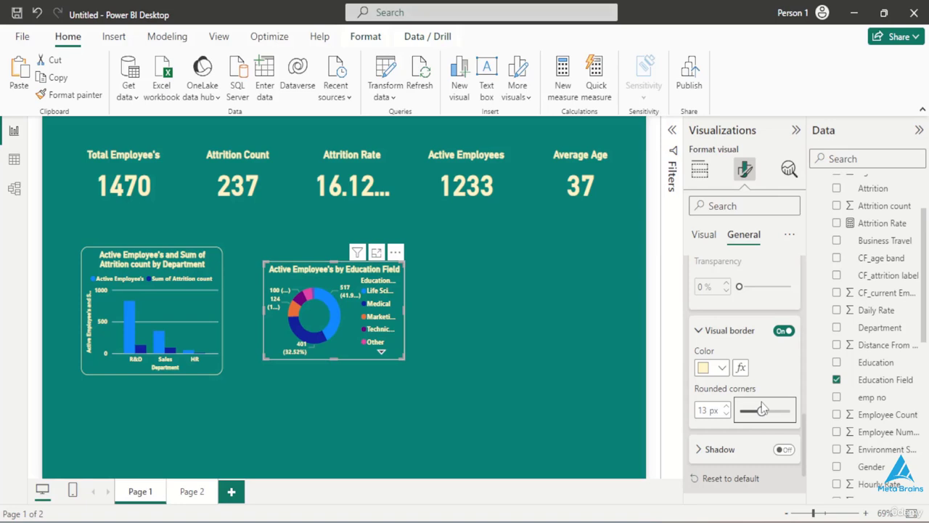
- Set the donut chart's height to 255 and its width to 380
scroll(743, 373, "up", 10)
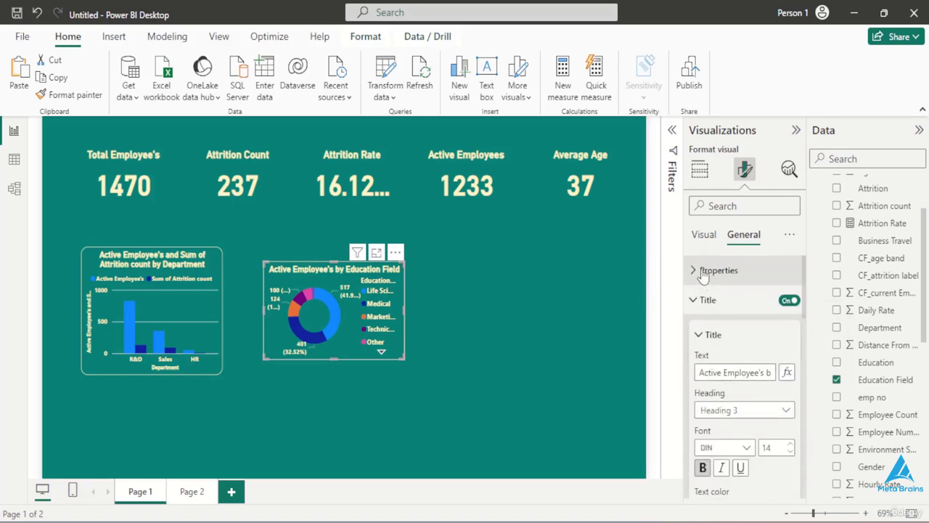
left_click(702, 272)
double_click(712, 344)
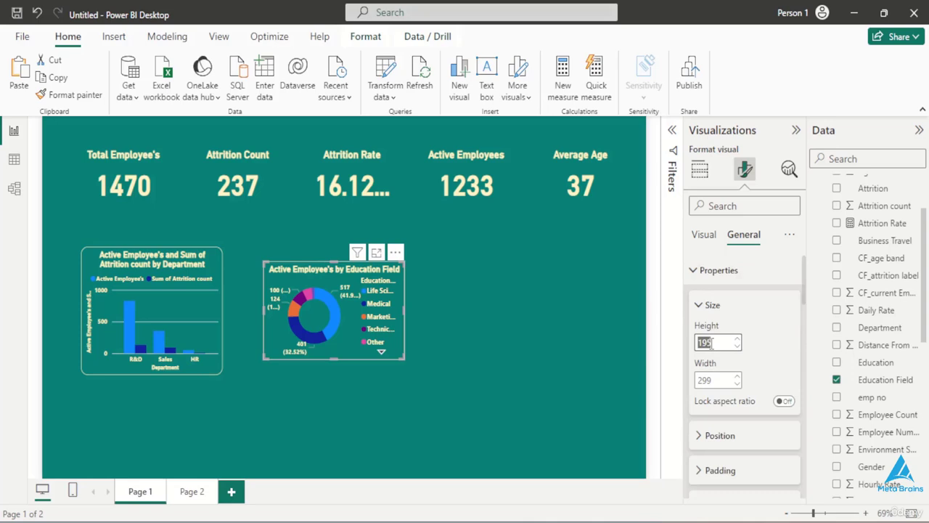
key("BackSpace")
type("255")
double_click(714, 380)
key("BackSpace")
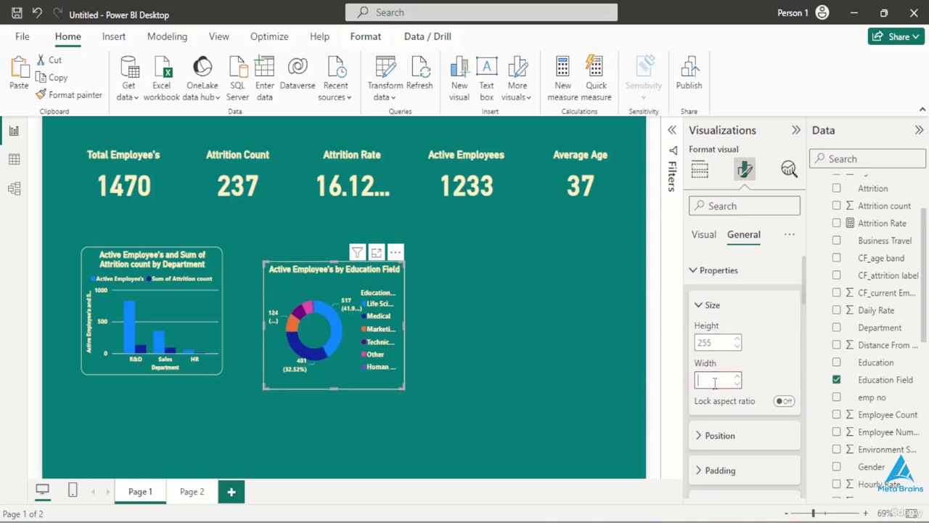
key("Return")
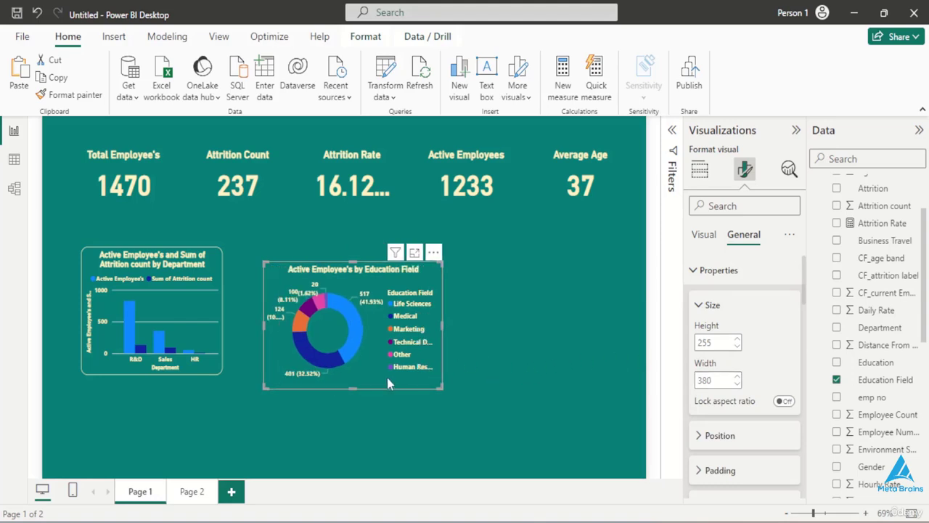
- Move the donut chart below the Active Employees and Average Age cards, and align the department column chart directly to its left
left_click_drag(386, 377, 583, 340)
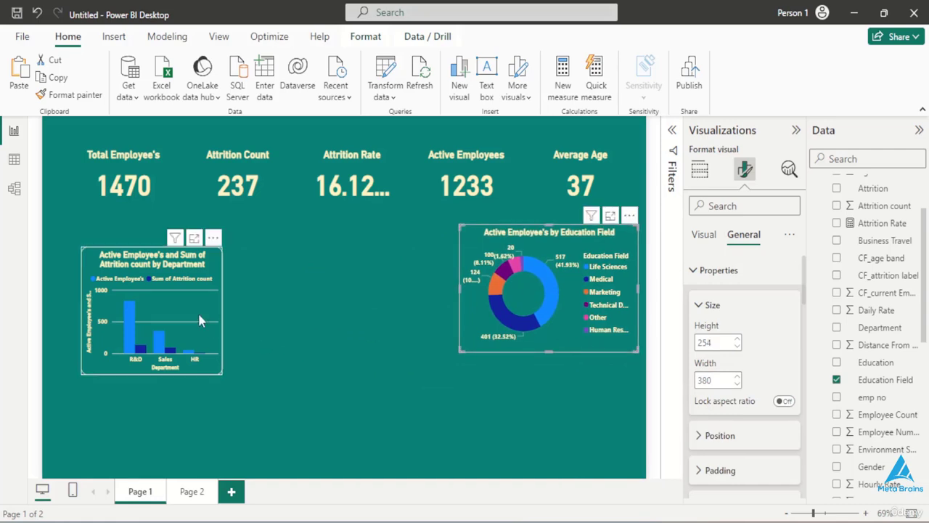
left_click_drag(209, 358, 436, 339)
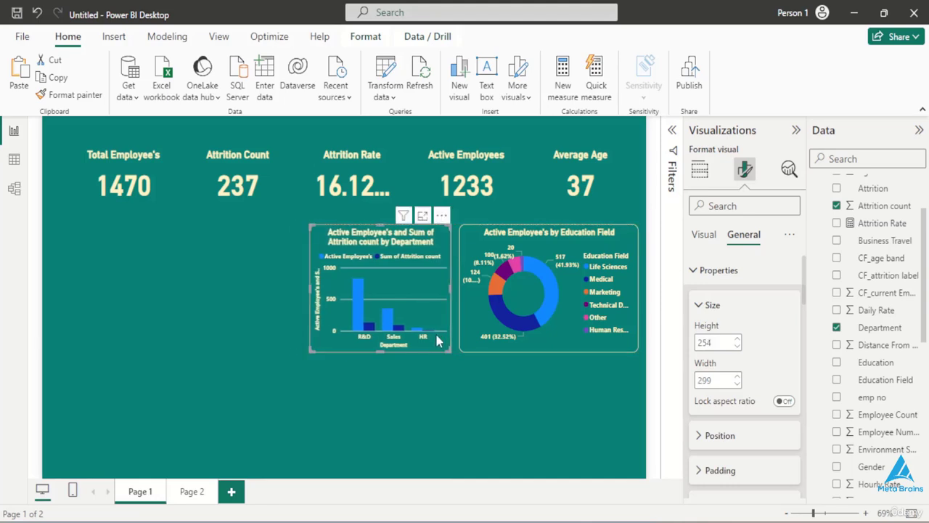
left_click(254, 369)
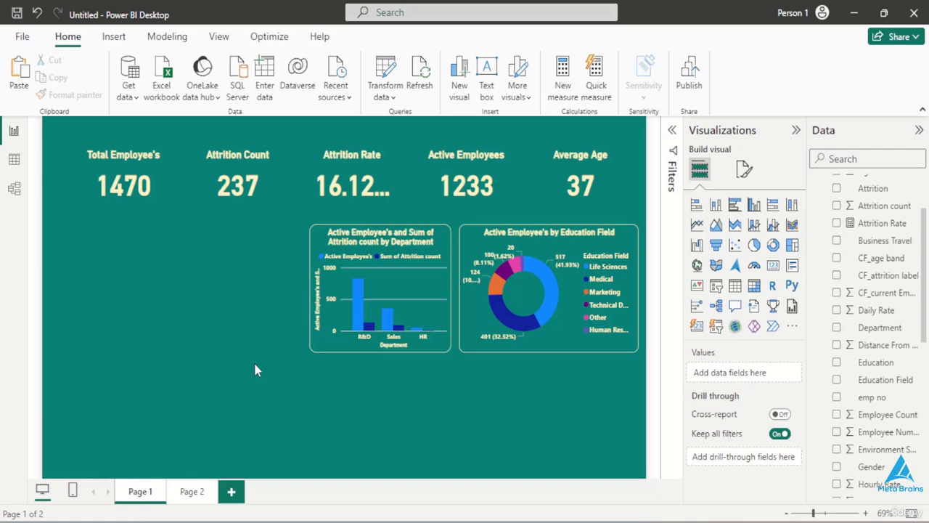
- Add a stacked column chart below the Total Employee's card with CF_age band as X-axis and Active Employee's as Y-axis
left_click(713, 206)
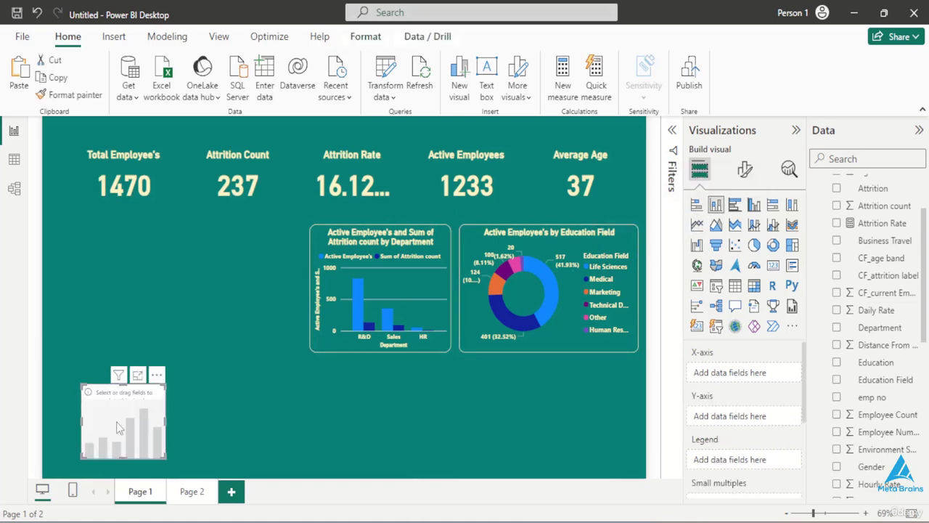
left_click_drag(122, 411, 151, 356)
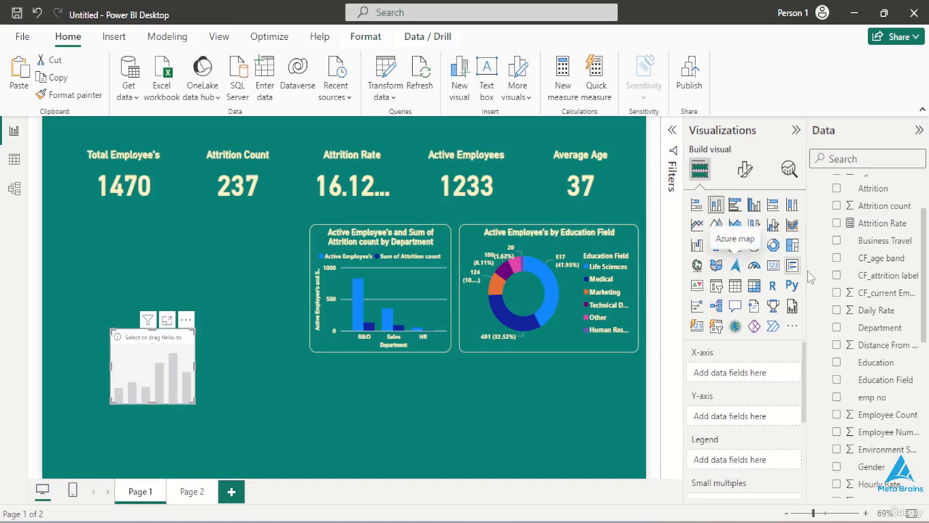
scroll(839, 270, "up", 2)
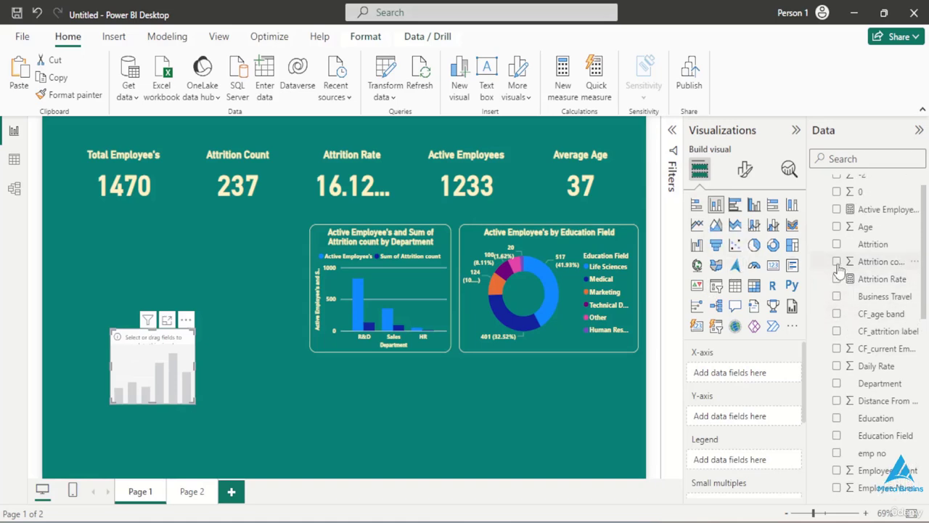
left_click_drag(864, 230, 754, 374)
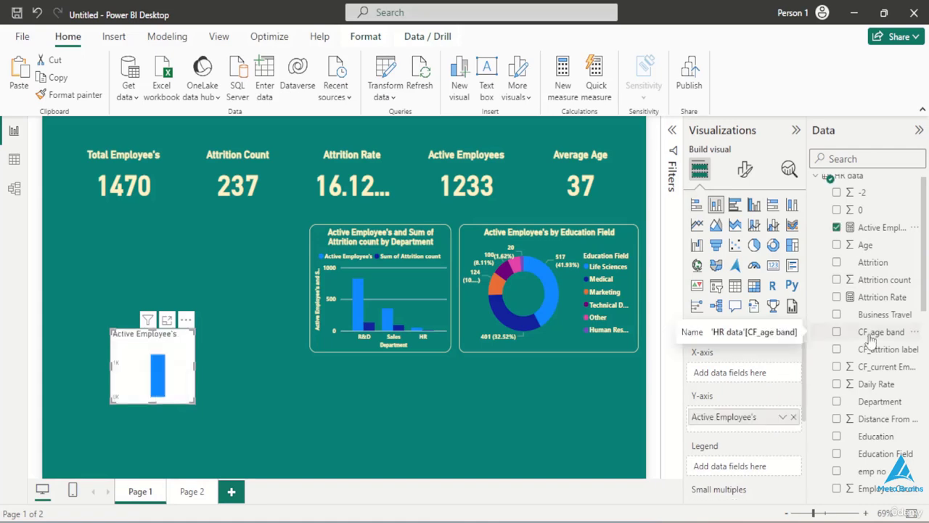
left_click_drag(870, 340, 722, 373)
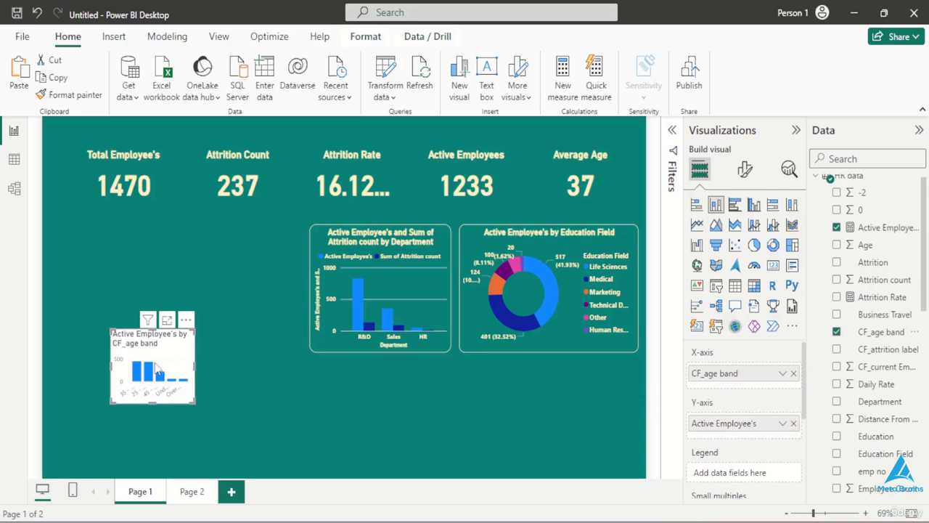
- Copy the department column chart's formatting onto the age band chart with Format painter
left_click(341, 349)
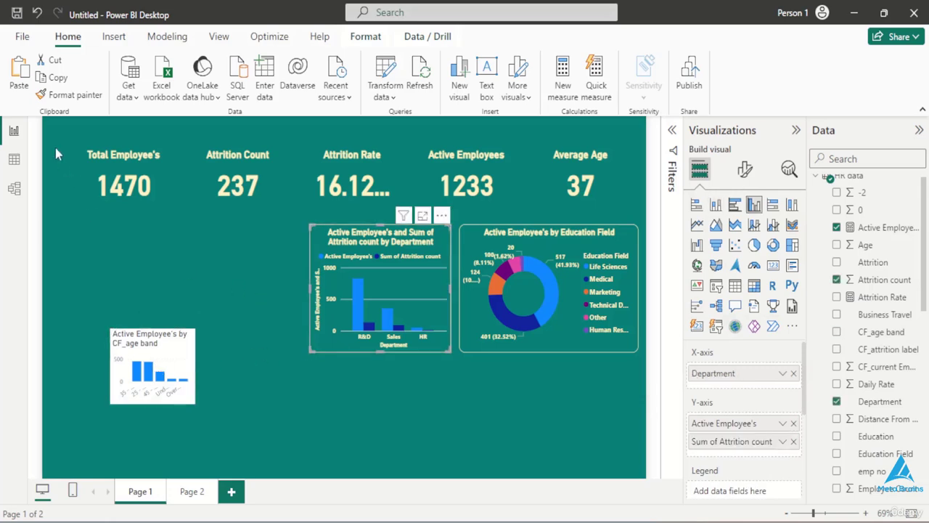
left_click(71, 95)
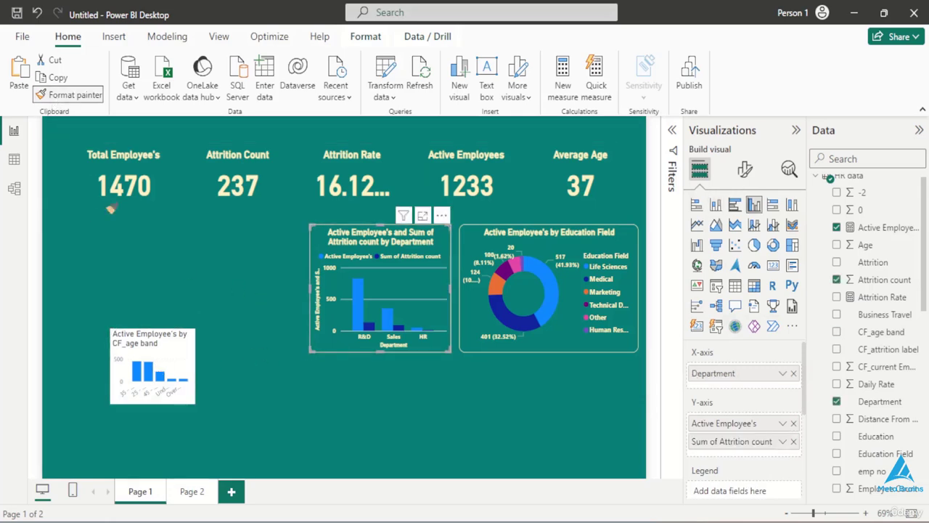
left_click(150, 351)
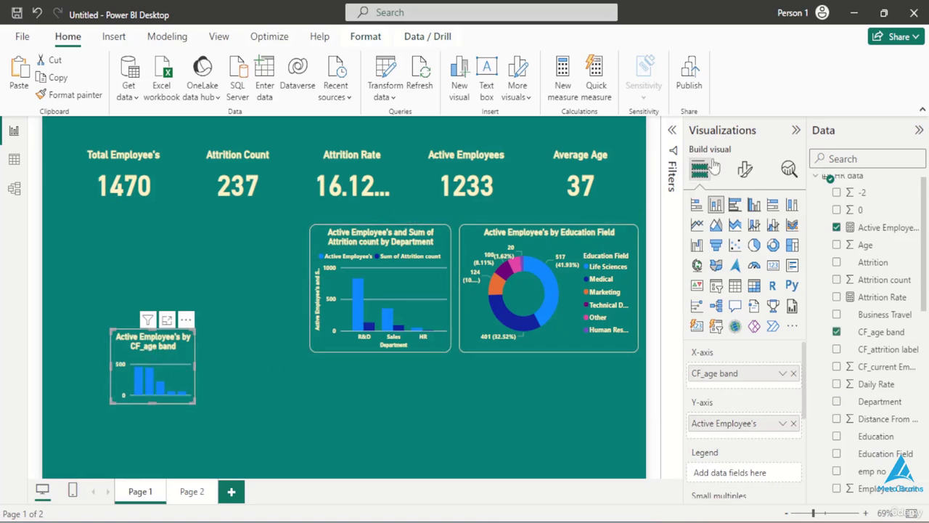
- Set the age band chart's height to 255 and its width to 300
left_click(741, 170)
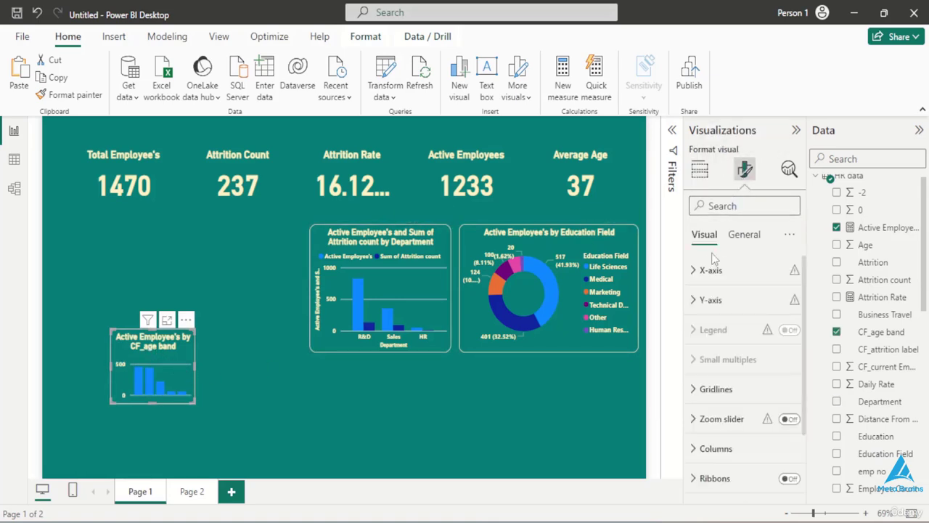
left_click(742, 236)
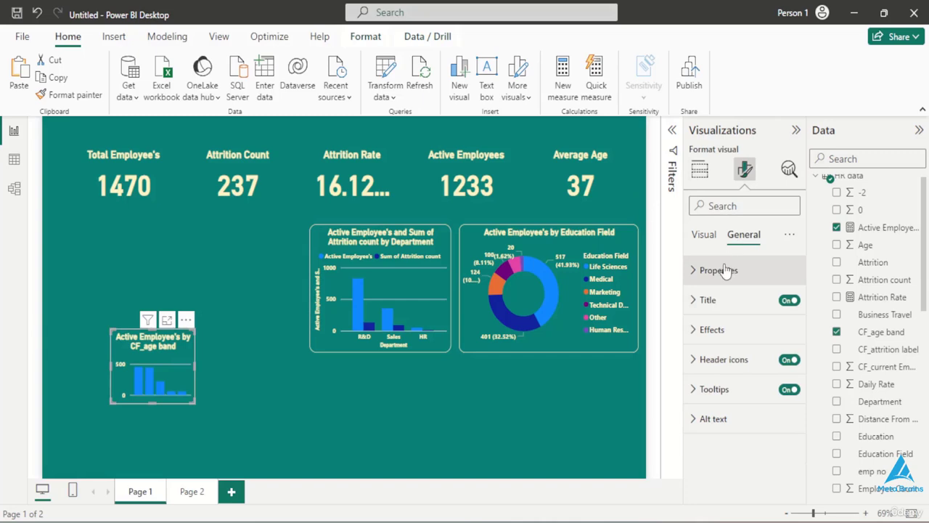
left_click(725, 270)
double_click(719, 342)
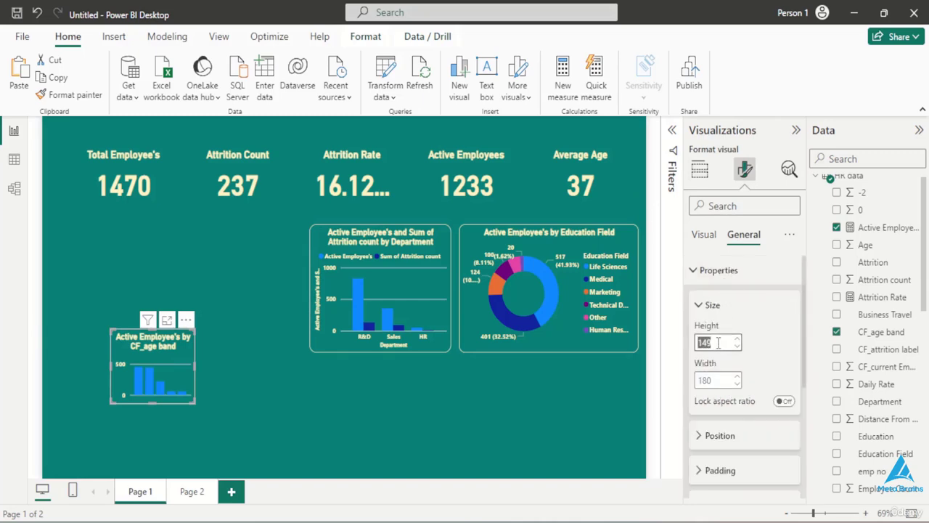
key("BackSpace")
type("255")
key("Return")
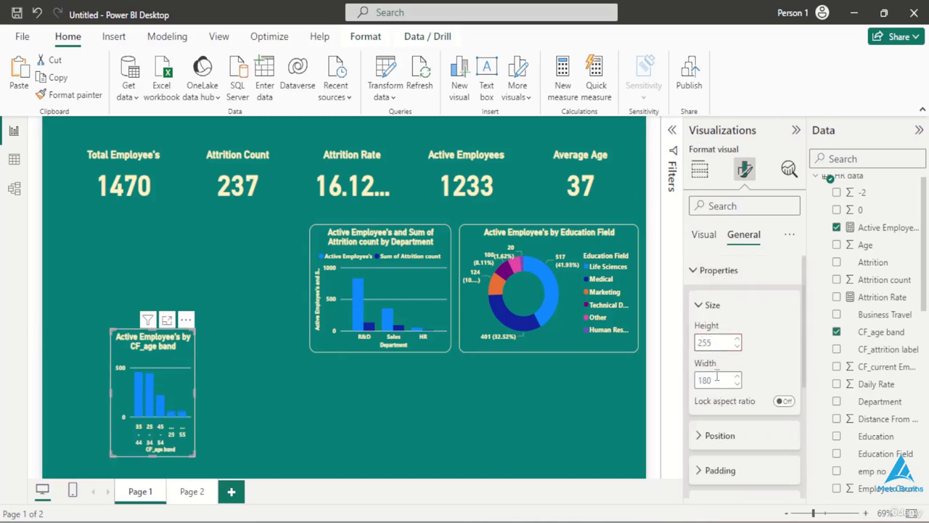
double_click(717, 380)
key("BackSpace")
type("300")
key("Return")
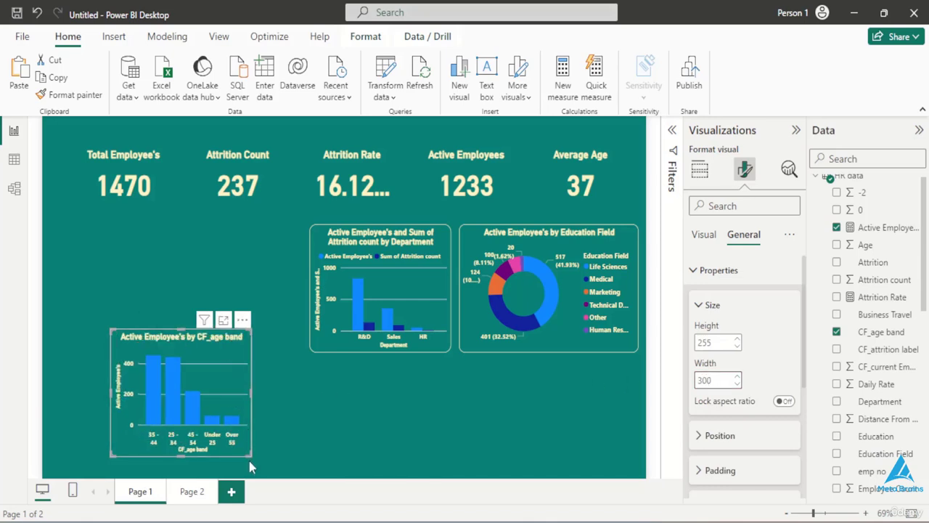
type("12")
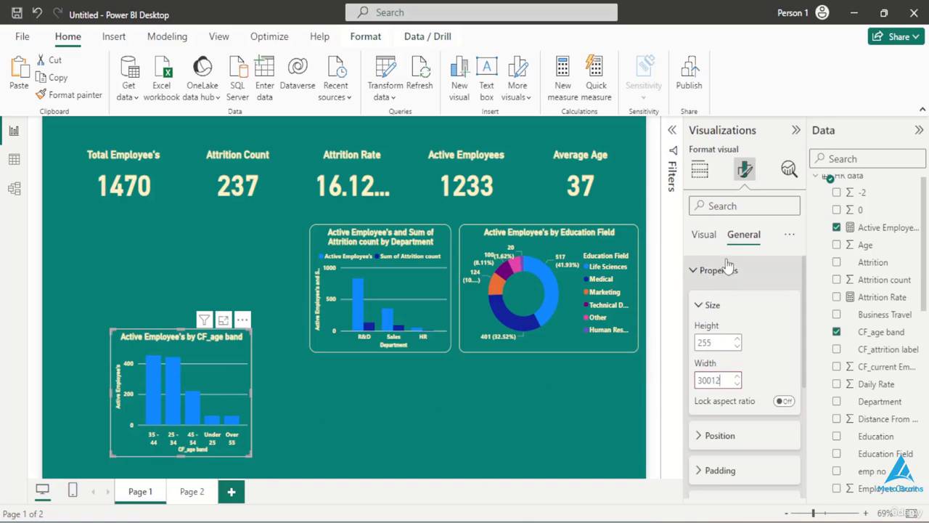
scroll(709, 367, "down", 1)
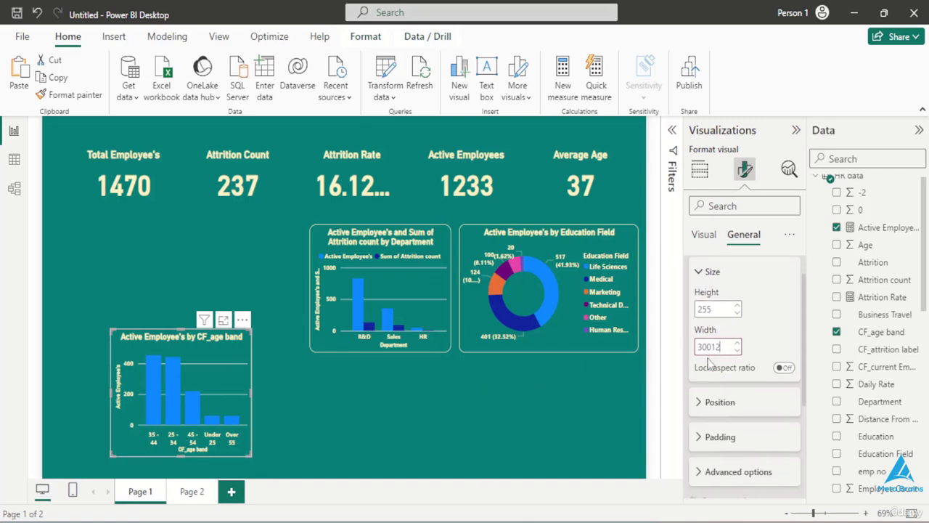
type("12")
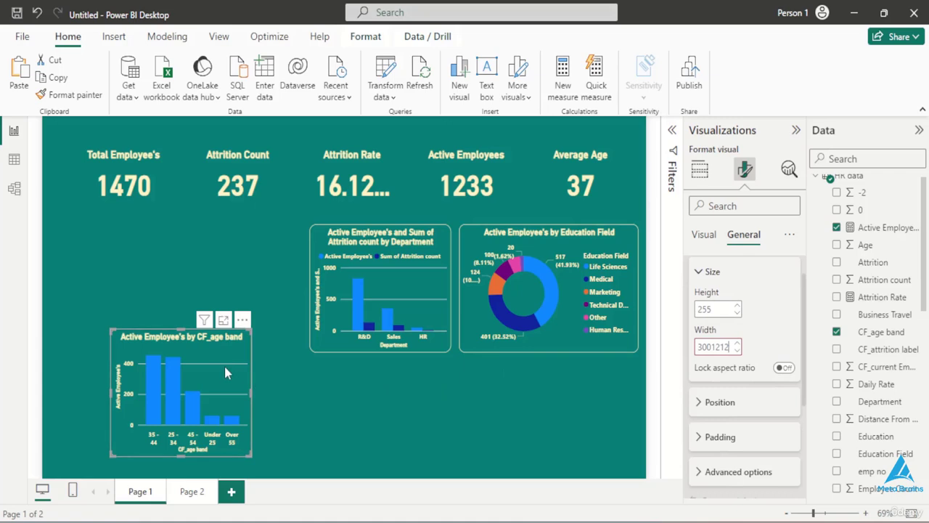
- Move the department chart up close to the KPI cards and place the age band chart beneath it
left_click_drag(224, 364, 178, 390)
left_click_drag(178, 390, 175, 390)
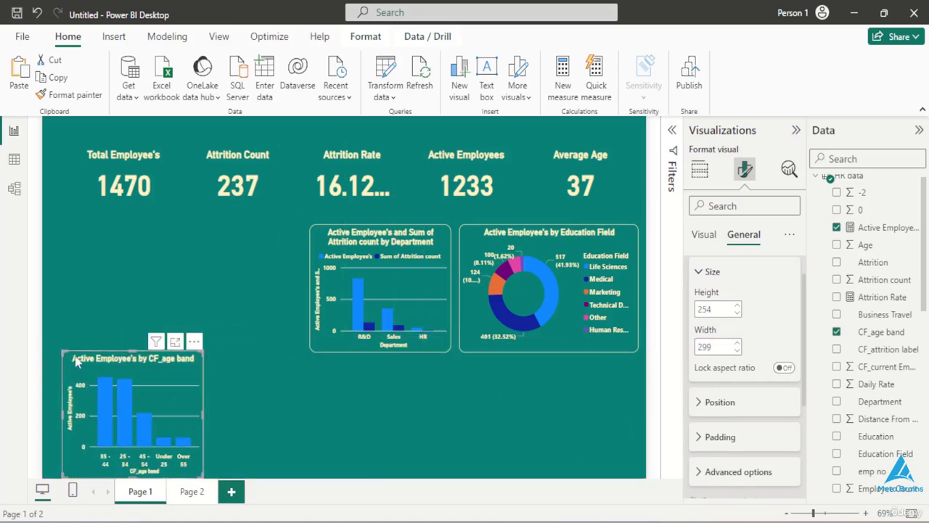
left_click_drag(123, 369, 241, 401)
left_click_drag(324, 258, 323, 237)
left_click_drag(266, 371, 379, 387)
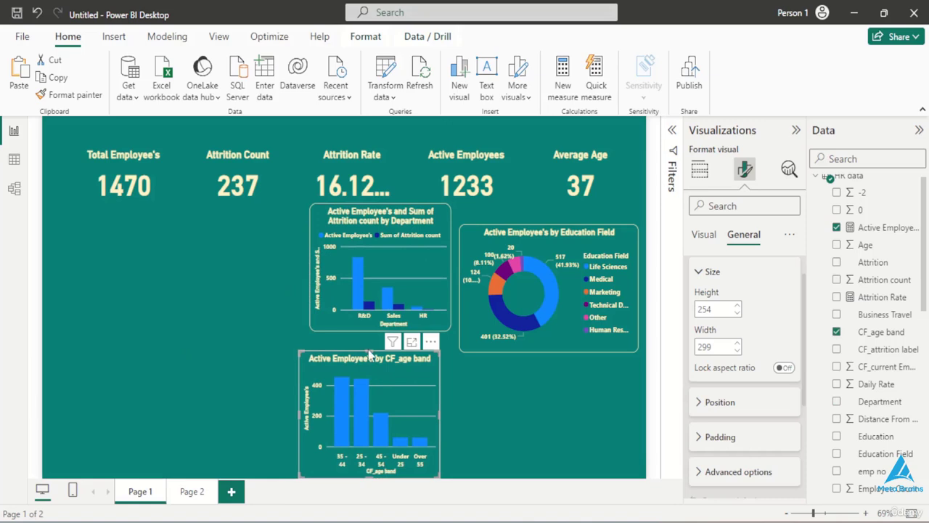
- Shorten the age band chart from its upper edge, move the department chart back level with the donut, and align the two column charts vertically
left_click(368, 355)
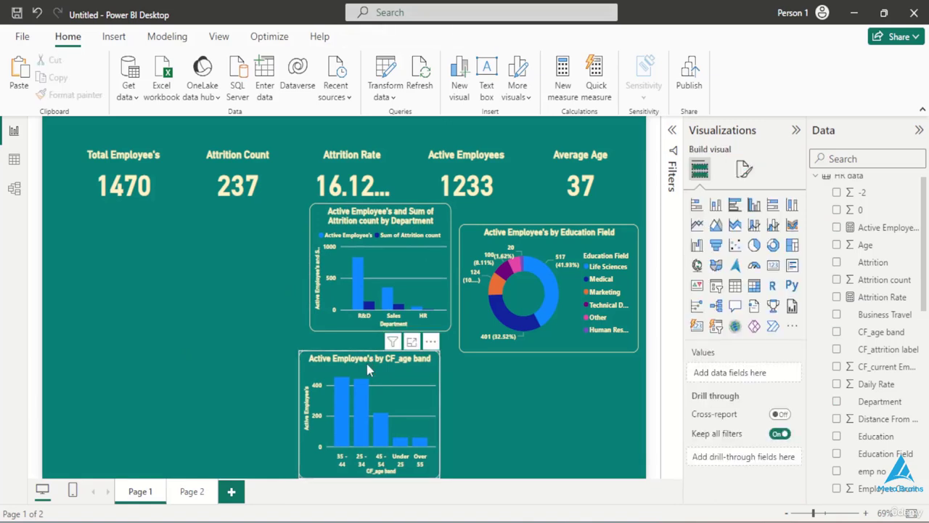
left_click(367, 359)
left_click_drag(368, 350, 377, 361)
left_click_drag(371, 318, 371, 335)
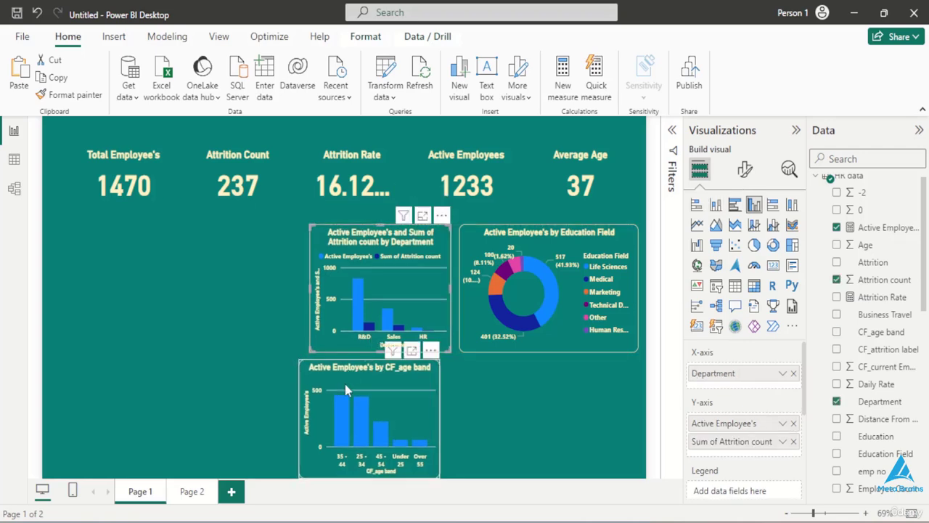
left_click_drag(350, 382, 360, 382)
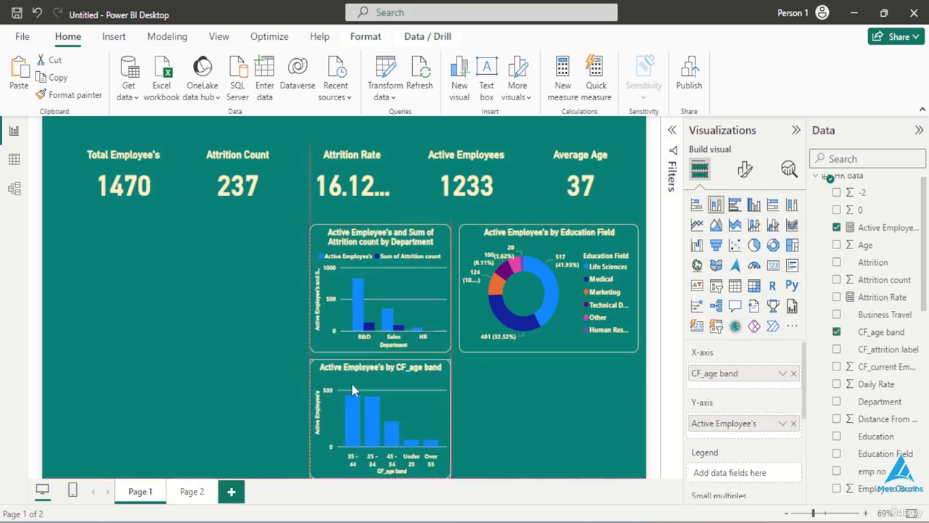
left_click(210, 370)
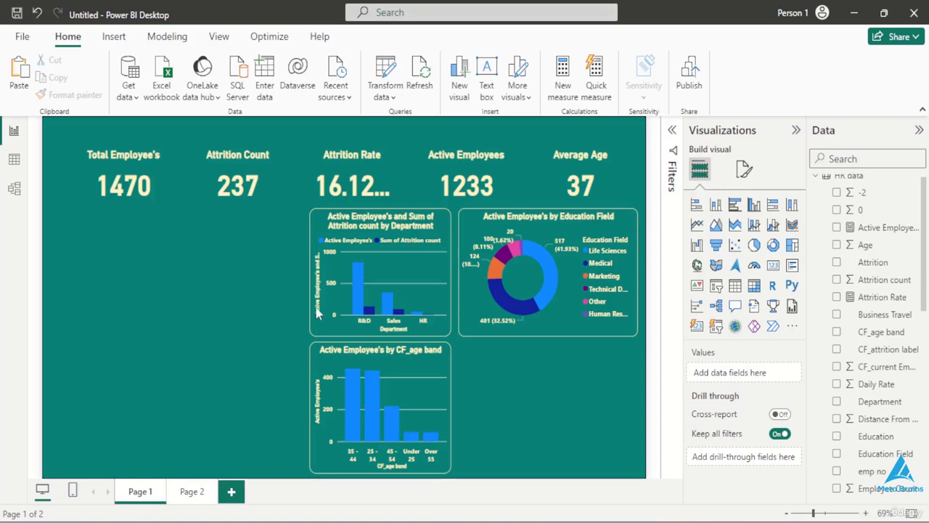
- Add a matrix visual in the empty area below the Total Employee's card and use Job Role as its rows
left_click(754, 286)
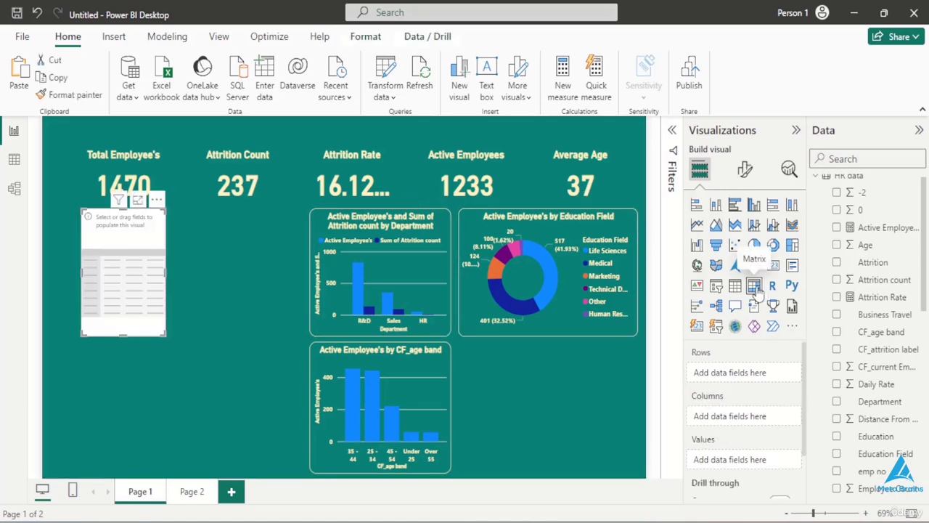
left_click_drag(154, 283, 177, 319)
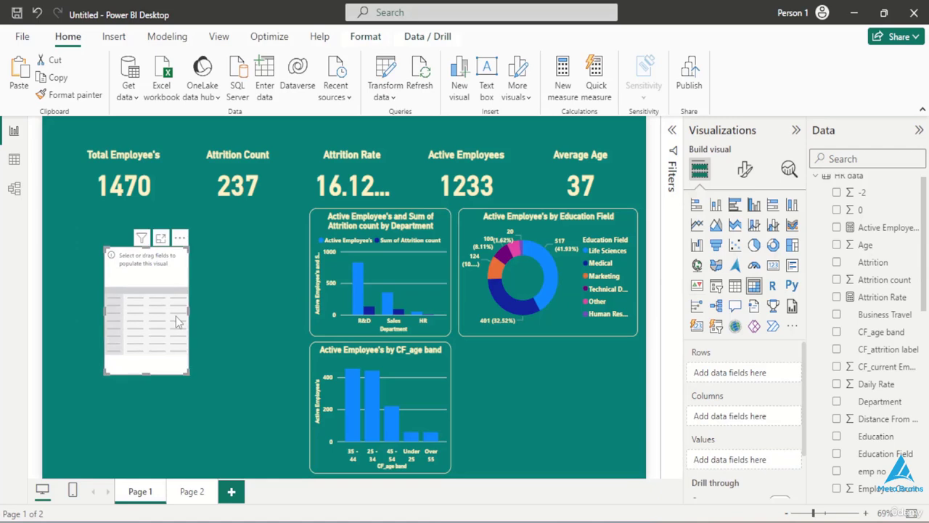
scroll(839, 417, "down", 5)
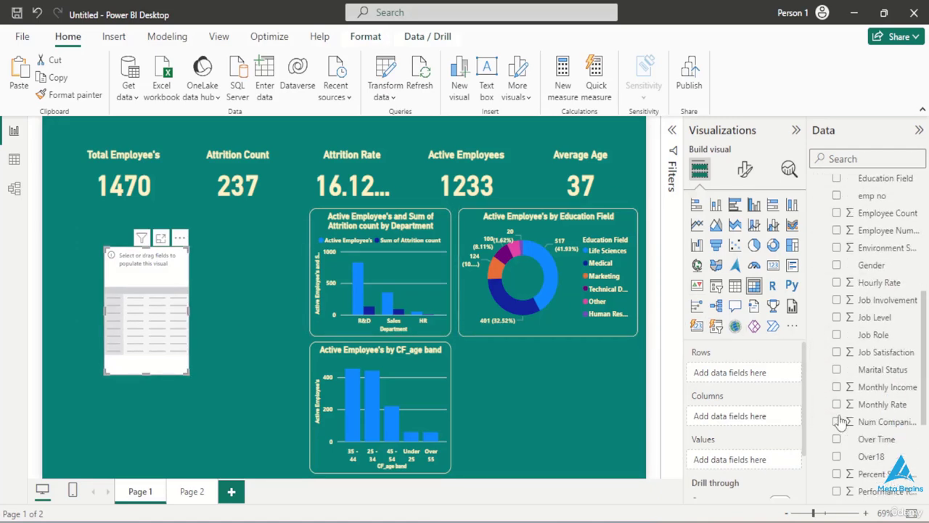
scroll(840, 421, "down", 3)
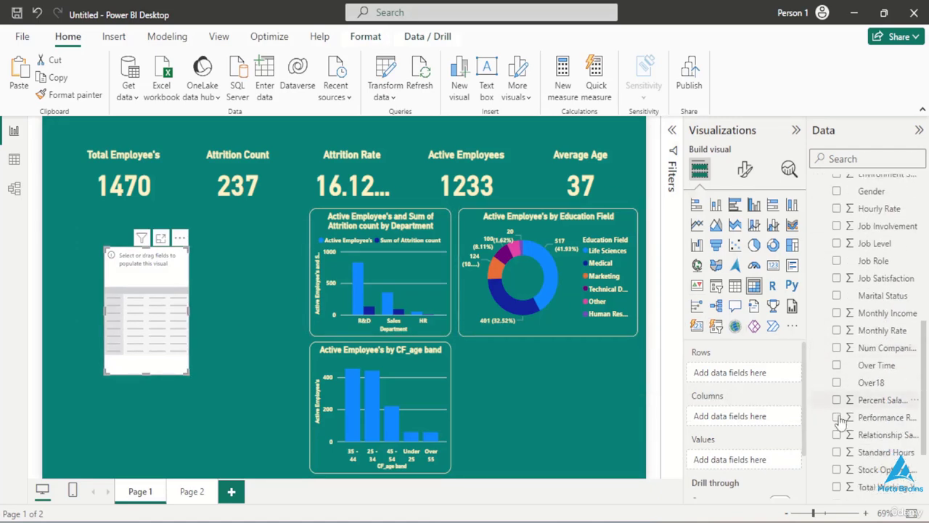
scroll(839, 421, "up", 2)
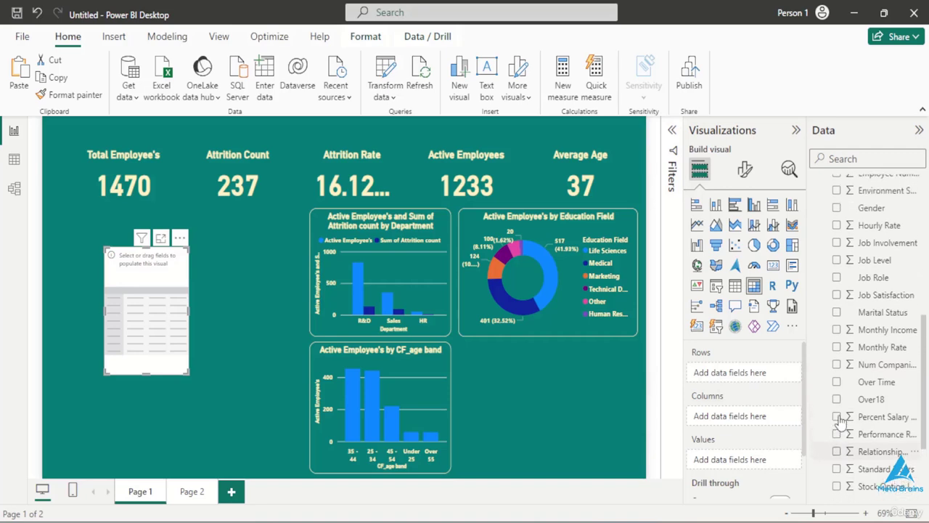
scroll(839, 419, "down", 3)
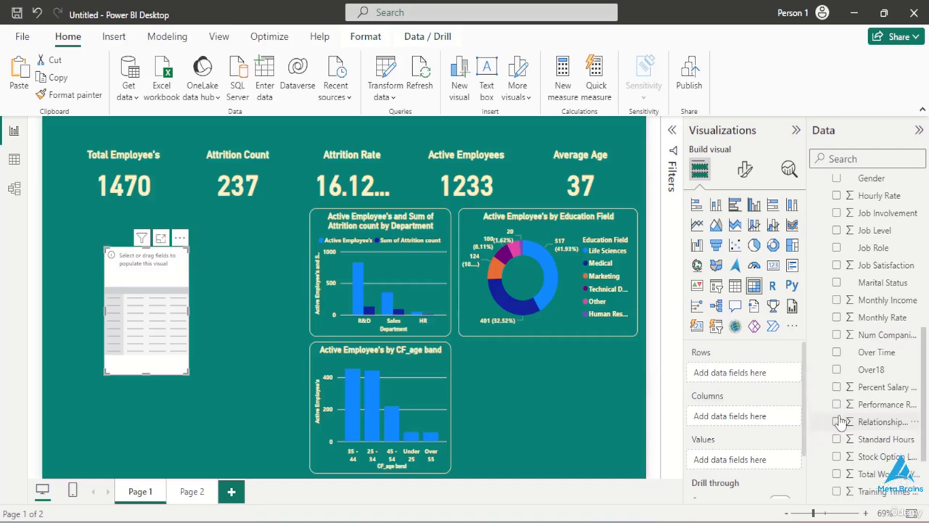
scroll(839, 418, "up", 5)
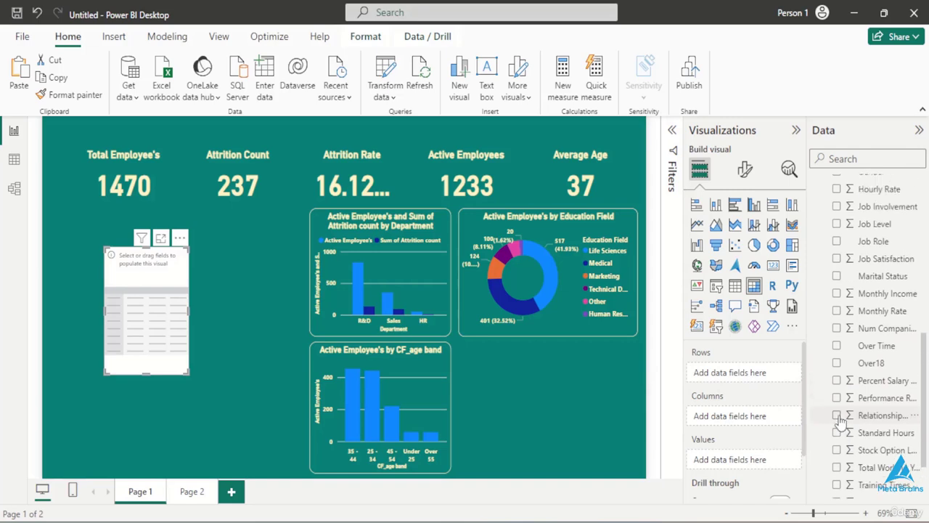
scroll(849, 319, "up", 1)
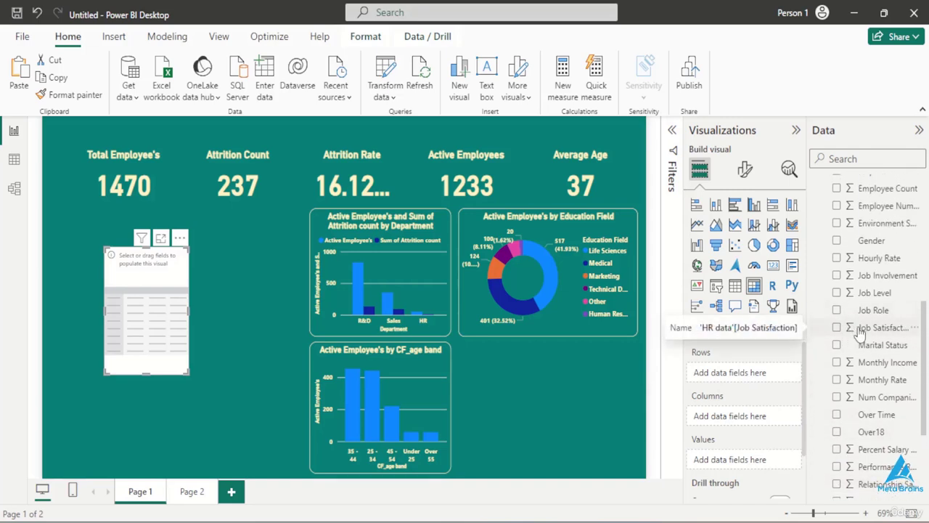
left_click_drag(856, 330, 735, 421)
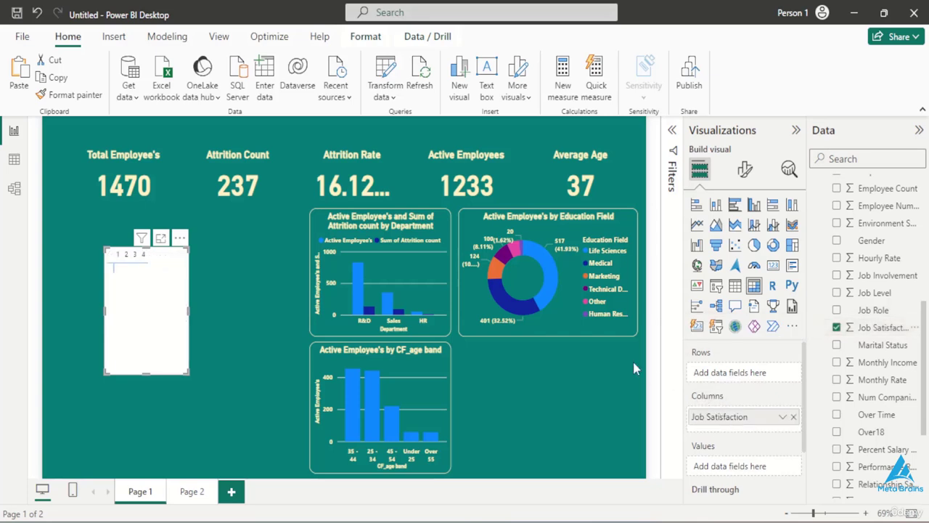
left_click(837, 327)
left_click_drag(859, 311, 747, 383)
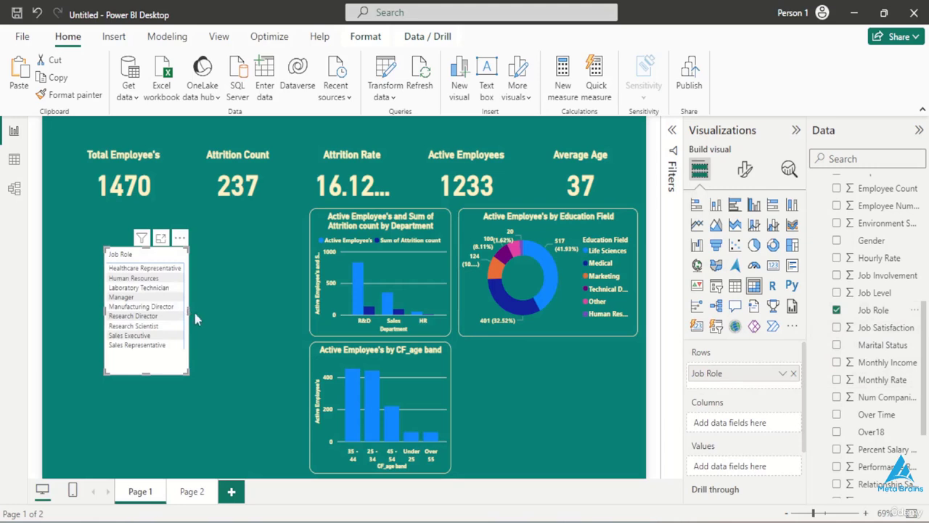
- Widen the matrix to nearly reach the department chart and use Job Satisfaction as its columns
left_click_drag(189, 312, 256, 316)
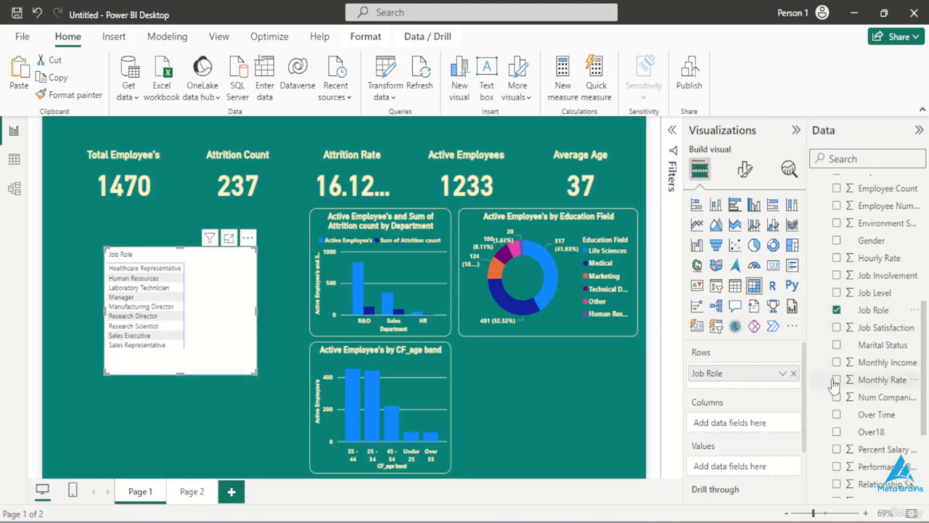
left_click_drag(849, 327, 755, 425)
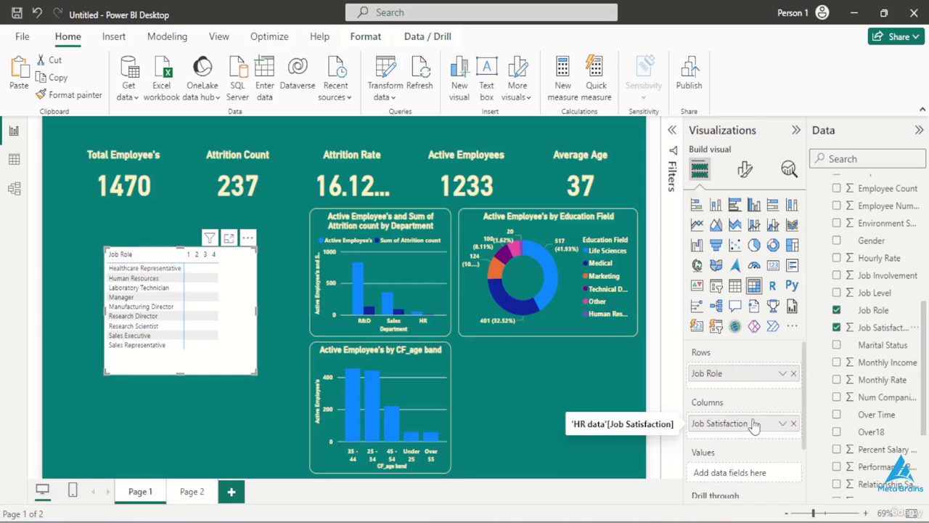
scroll(890, 341, "up", 5)
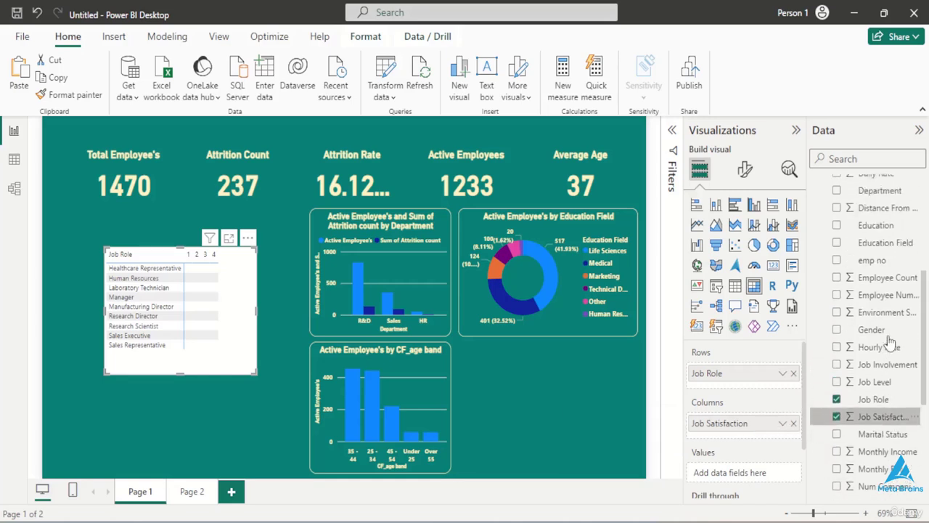
- Use Active Employee's as the matrix's values, widen the matrix to fit the Total column, and trim the empty space below its last row
left_click_drag(870, 237, 737, 473)
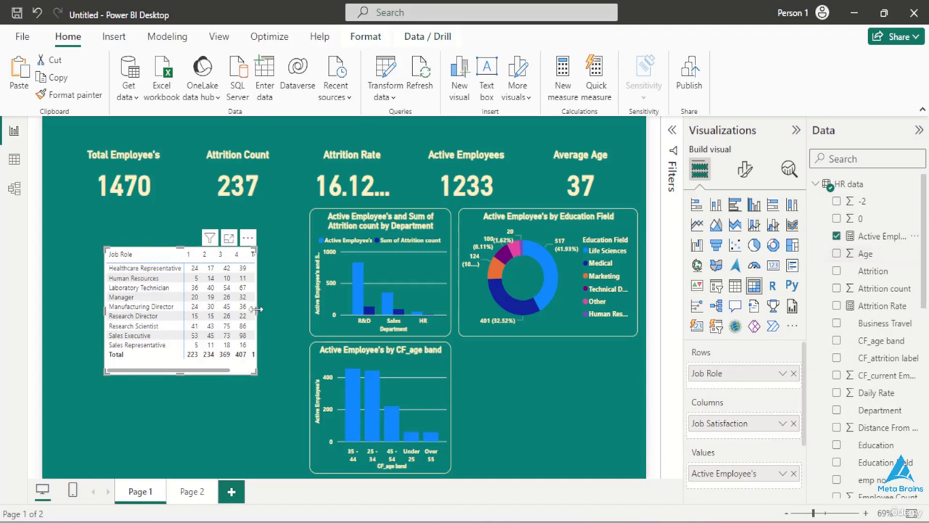
left_click_drag(255, 309, 274, 319)
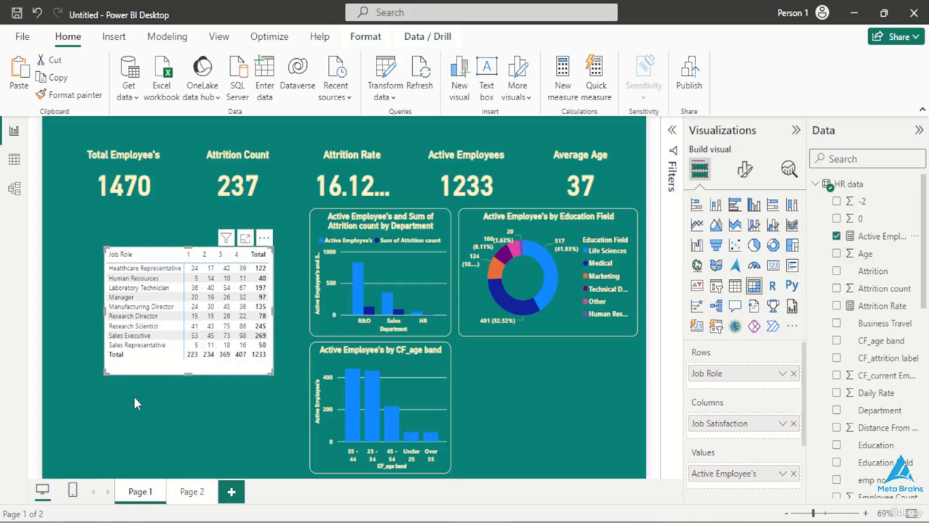
left_click_drag(188, 372, 189, 368)
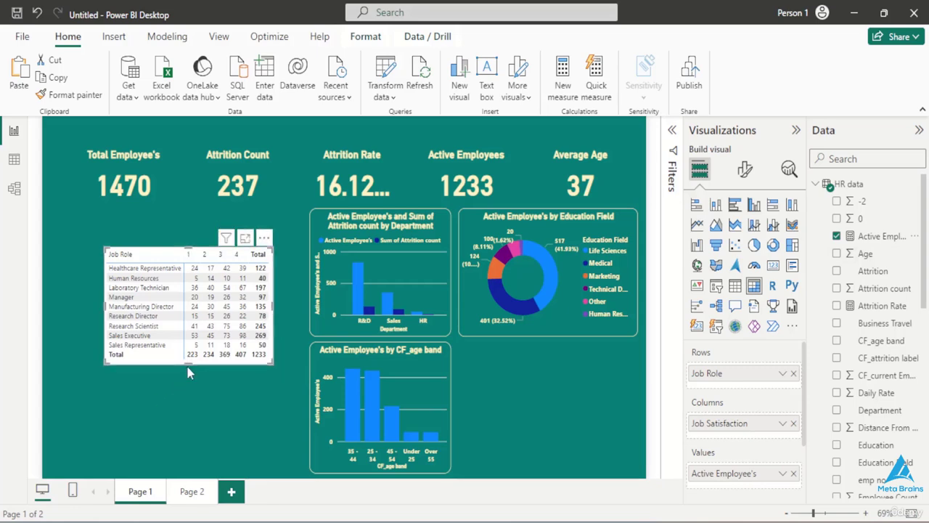
- Turn off the background of the job role matrix
left_click(744, 172)
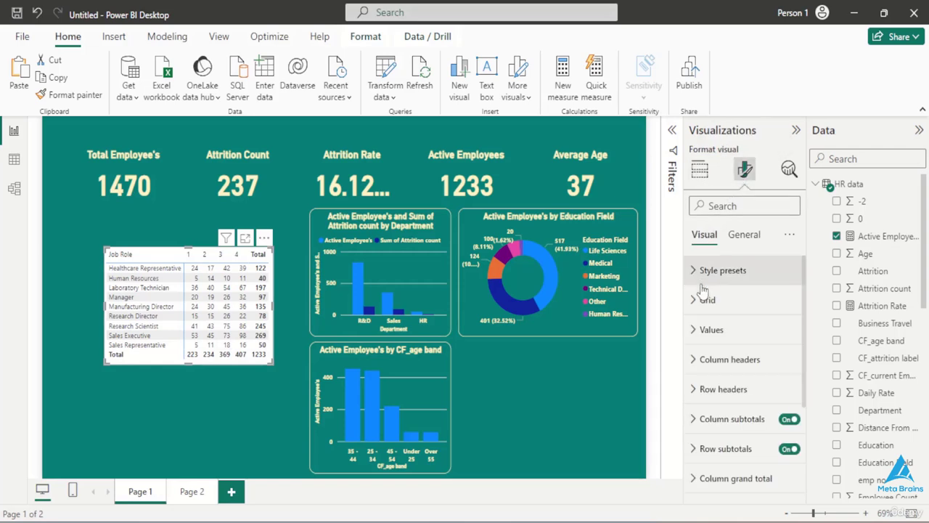
left_click(741, 239)
left_click(709, 329)
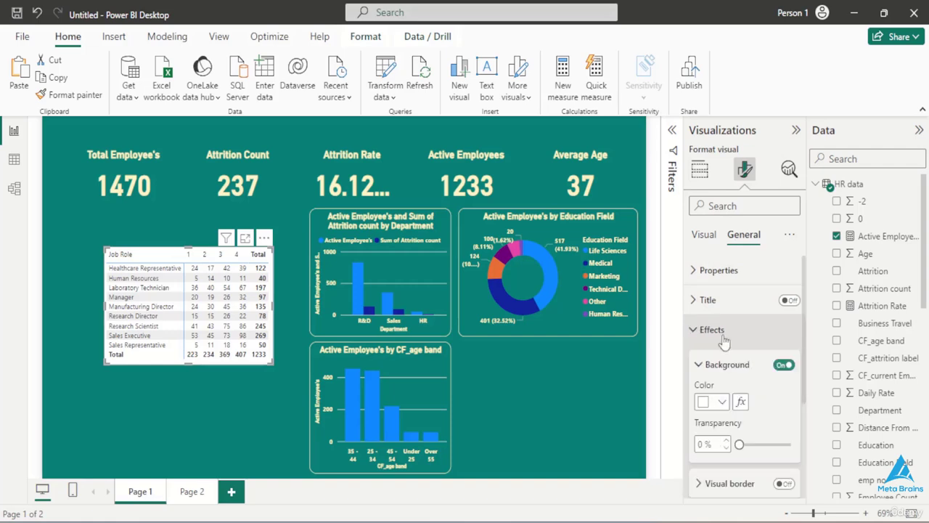
left_click(781, 365)
- Turn on the matrix's visual border, colour it with the recent pale yellow, and round its corners to 16 px
scroll(773, 374, "down", 4)
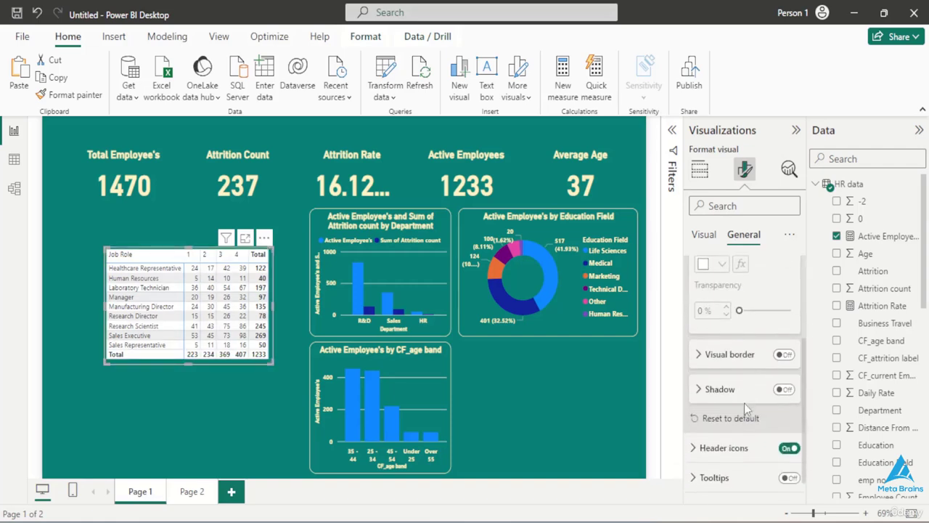
left_click(783, 340)
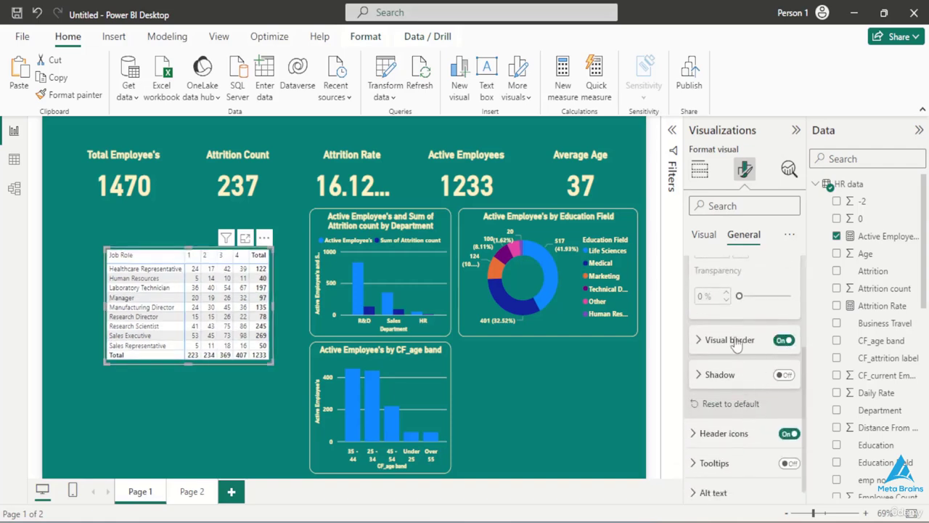
left_click(733, 342)
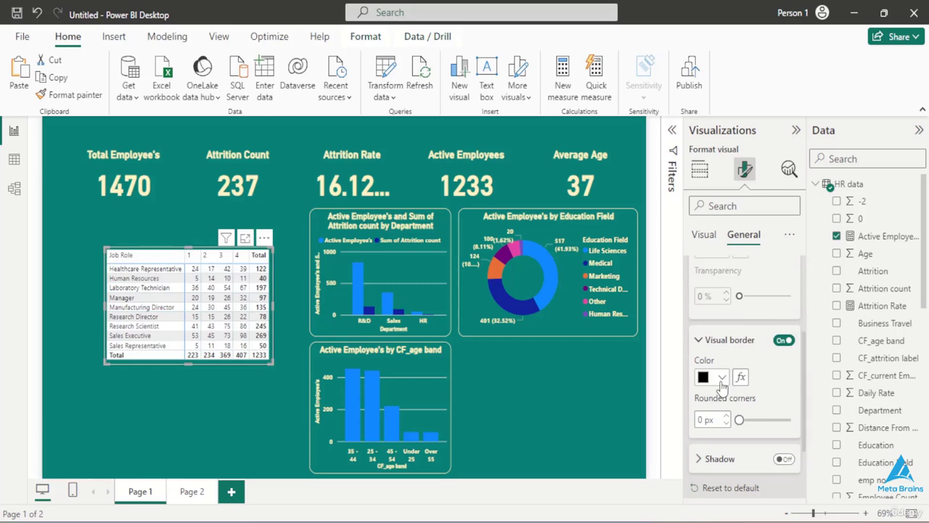
left_click(720, 378)
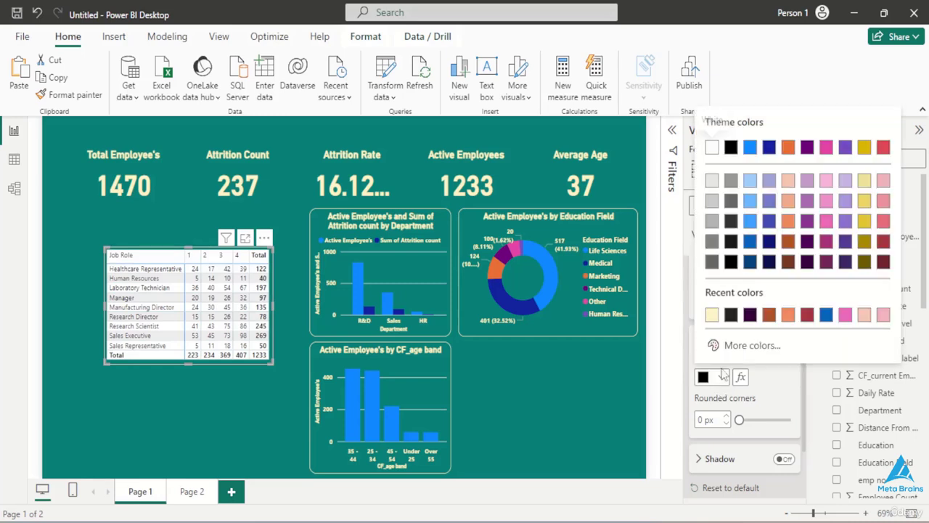
left_click(714, 319)
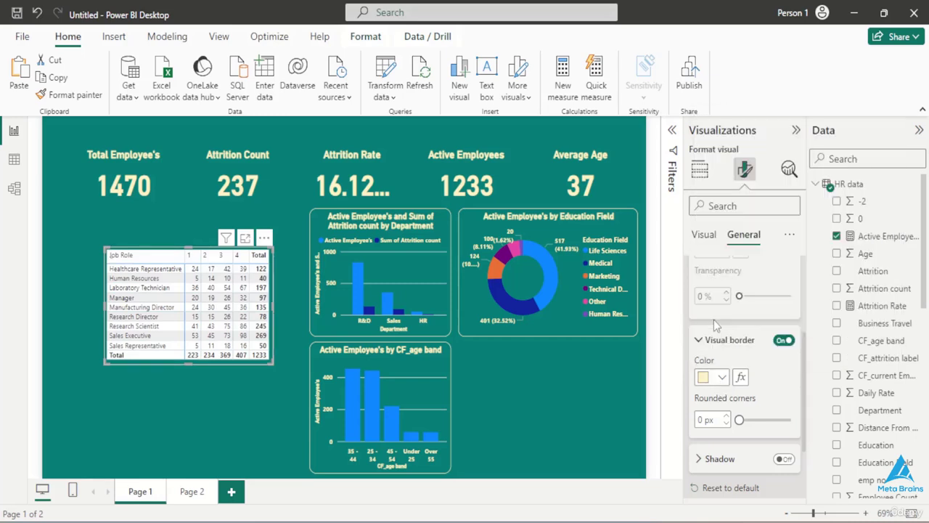
left_click(761, 425)
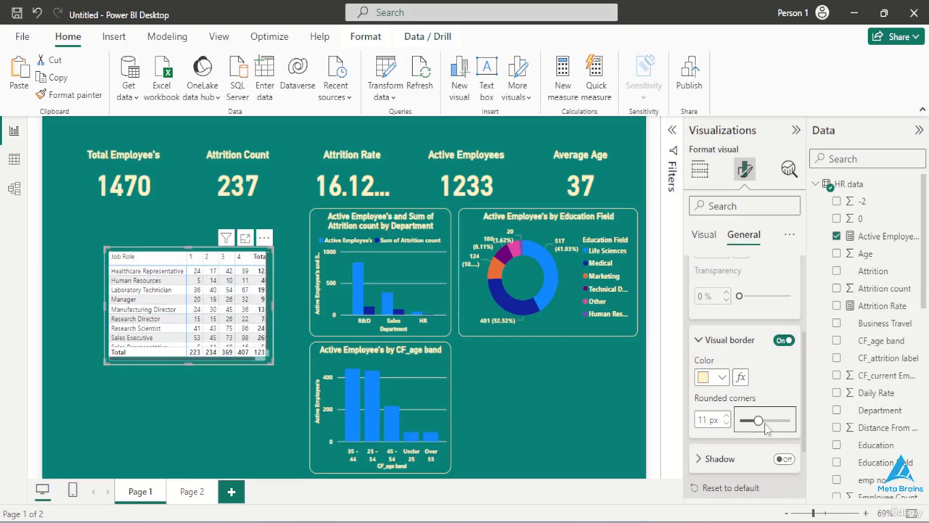
left_click(767, 422)
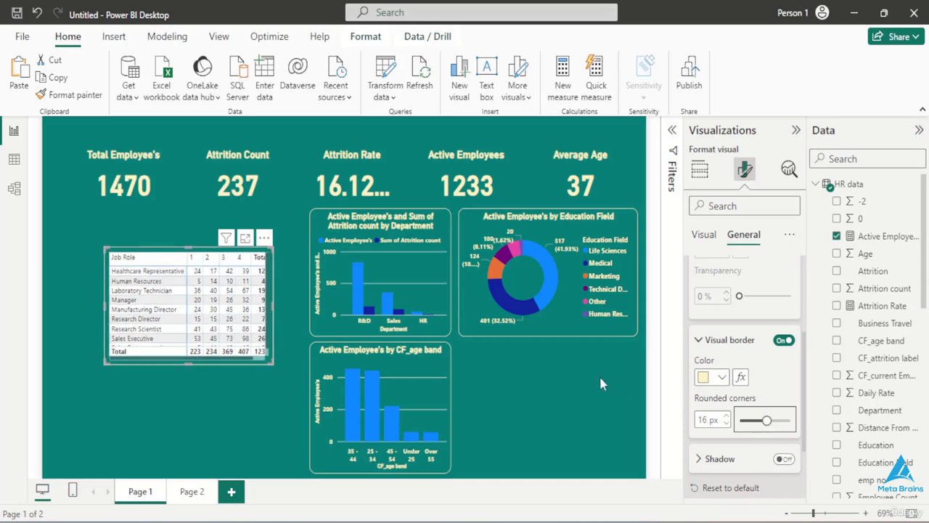
- Open the style presets of the job role matrix
left_click(701, 235)
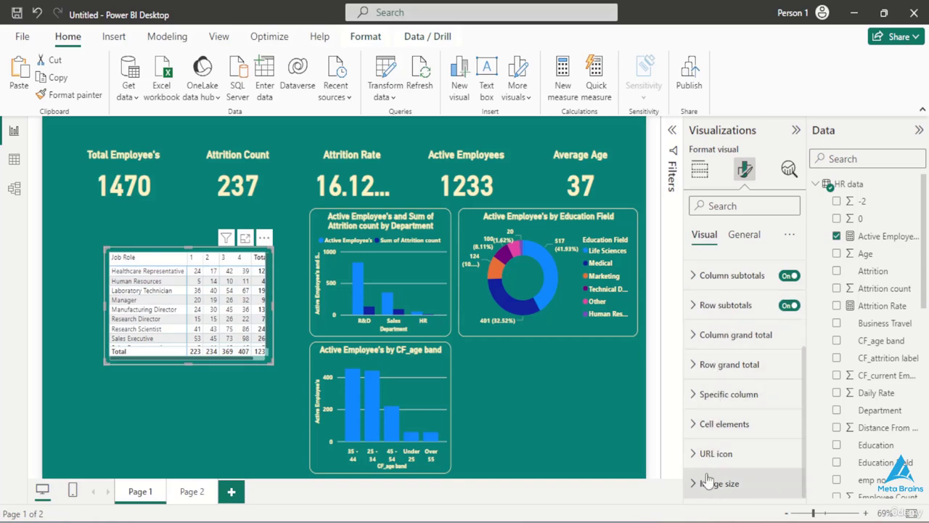
scroll(715, 308, "up", 4)
left_click(709, 272)
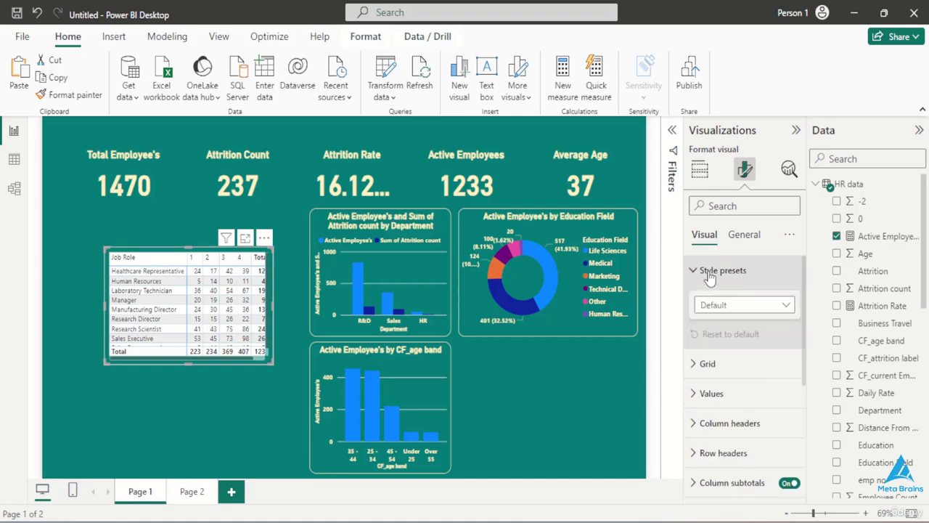